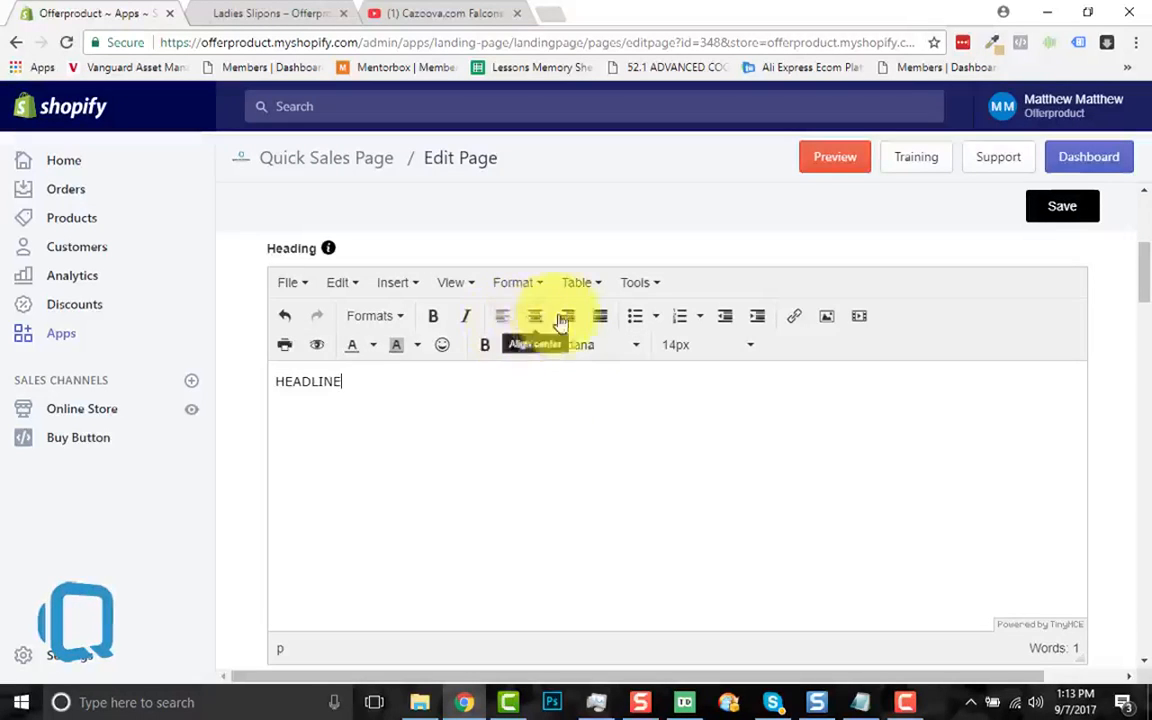
Step: Centre-align the HEADLINE text
key(ctrl+a)
click(545, 319)
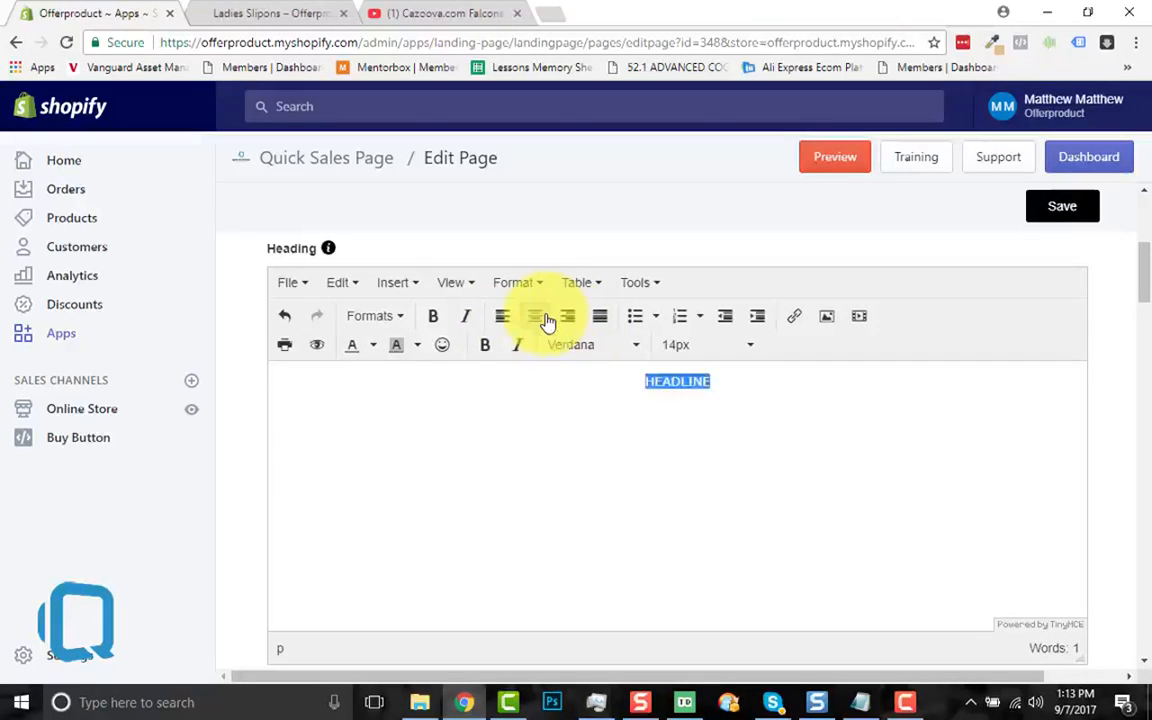
click(566, 318)
click(503, 322)
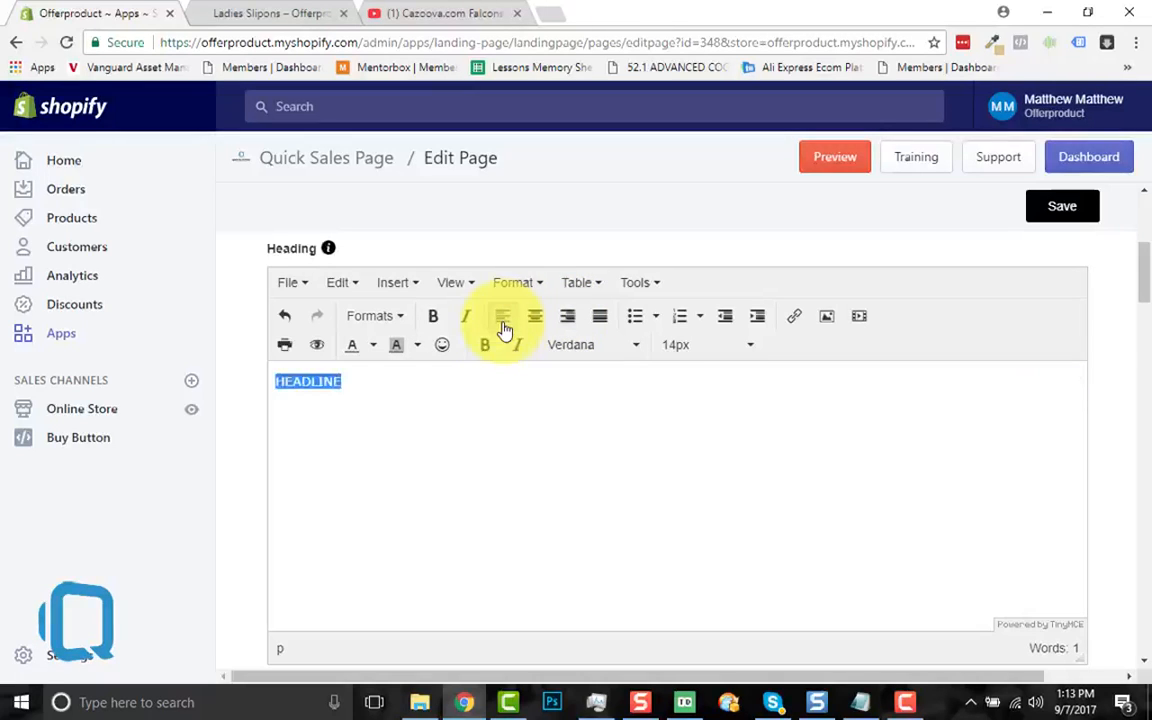
click(533, 327)
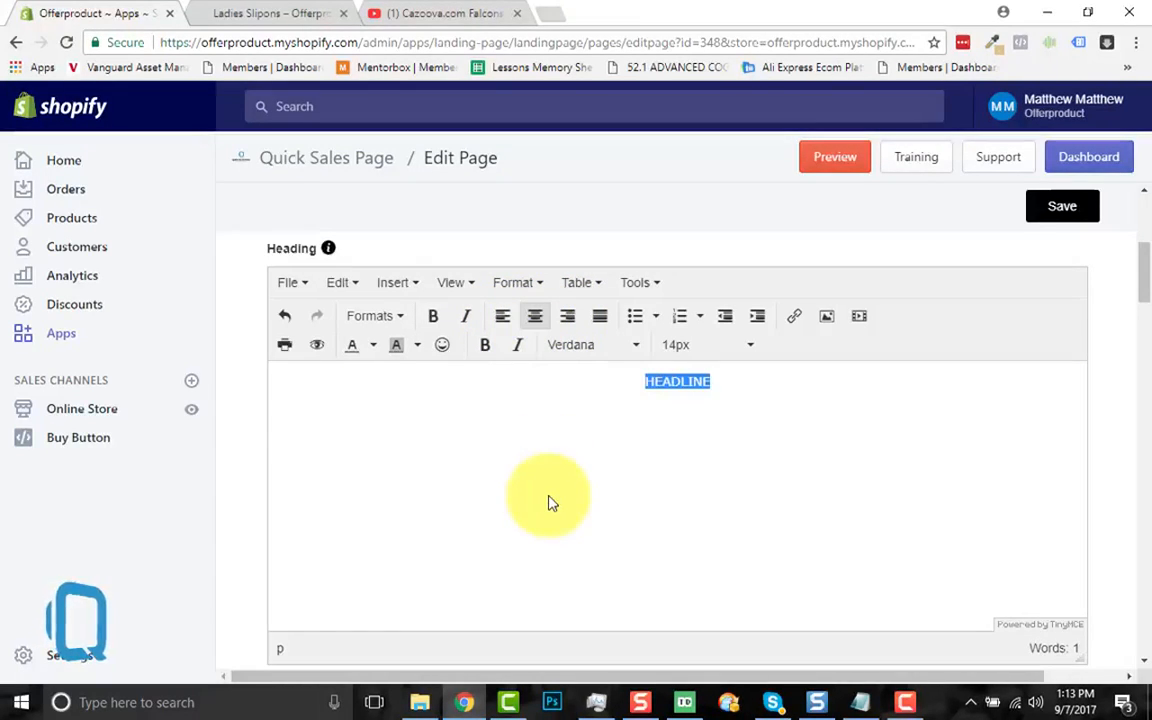
Step: Set the HEADLINE to 75px in the Fjalla One font
click(747, 355)
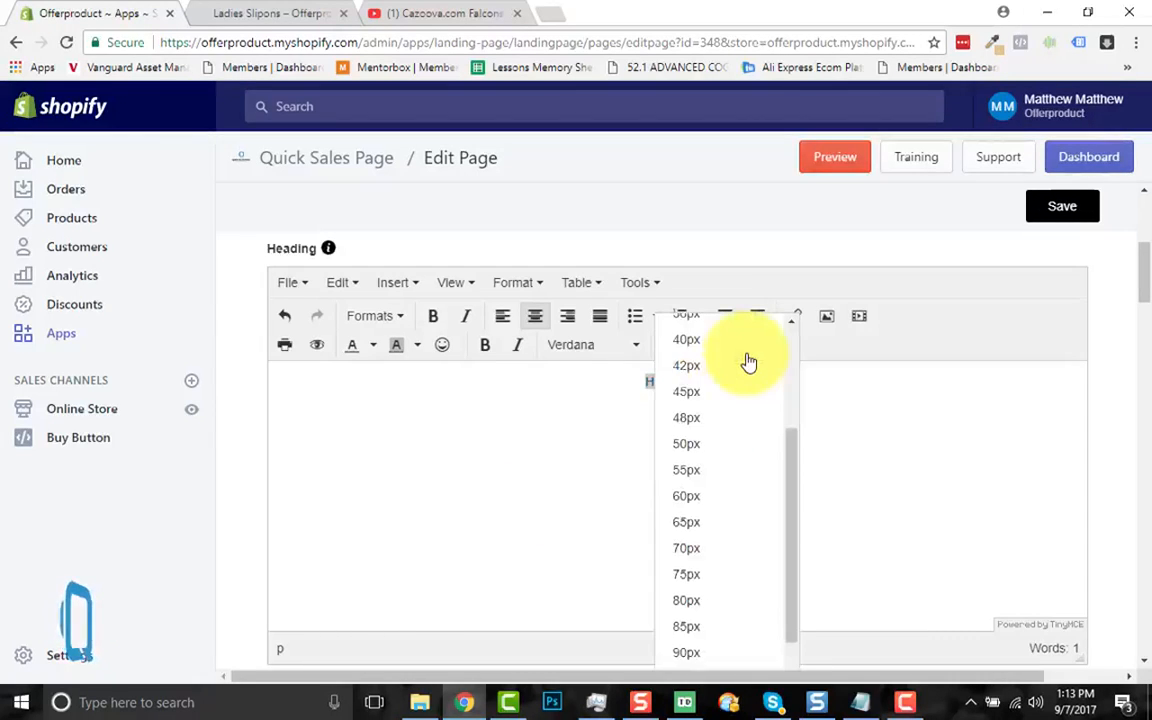
click(722, 577)
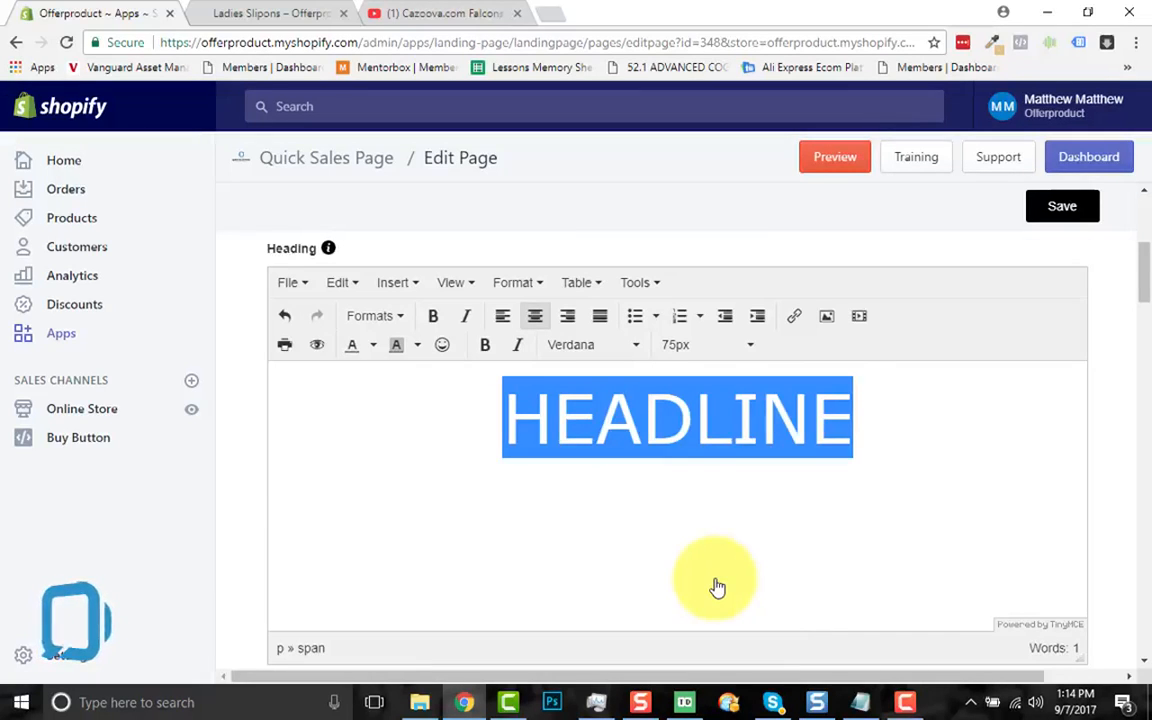
click(632, 354)
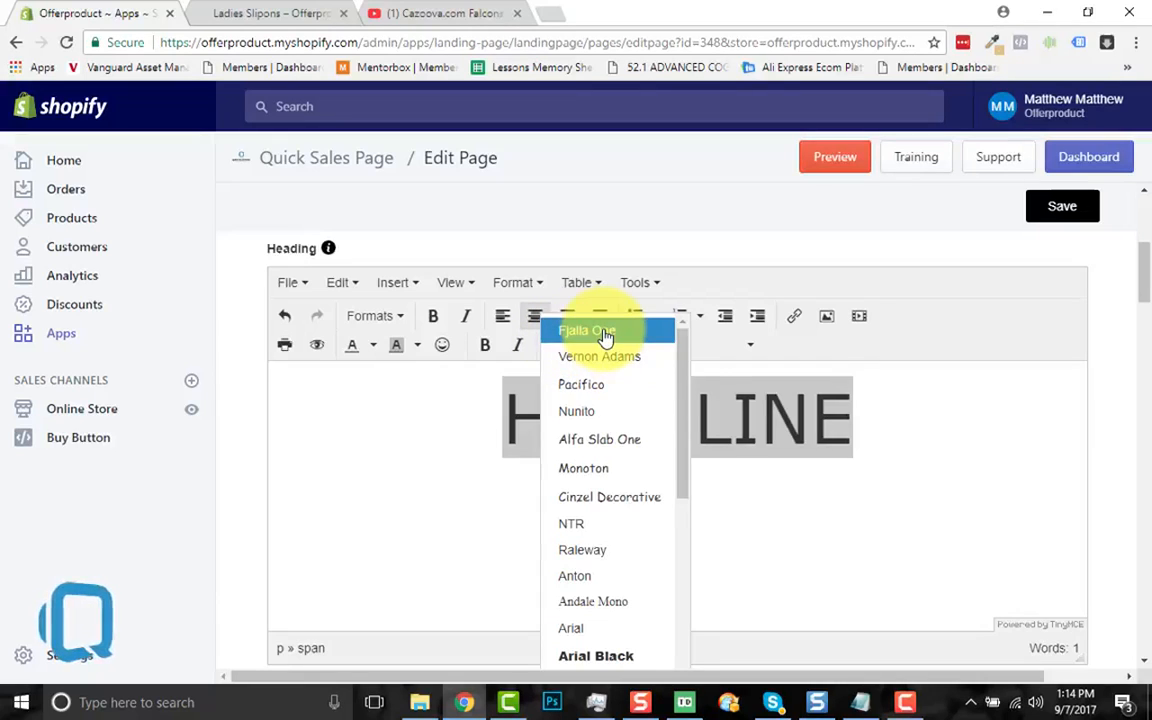
click(604, 334)
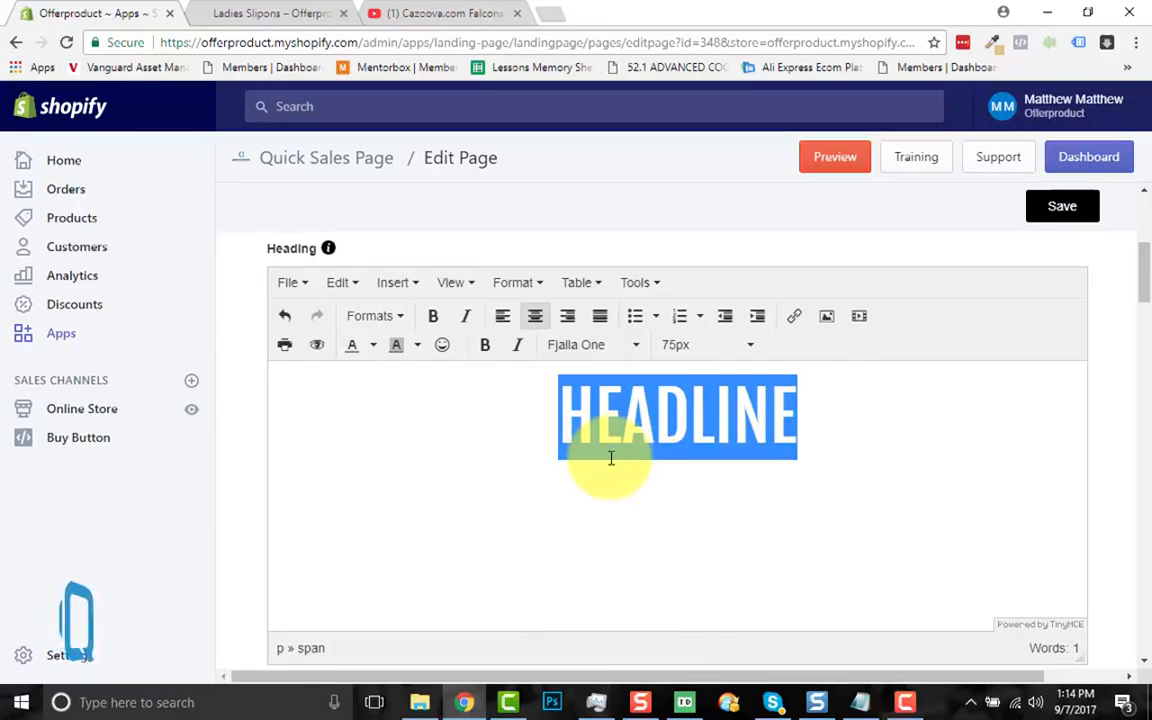
Step: Set the HEADLINE text colour to black (000000) with the custom colour picker
click(374, 347)
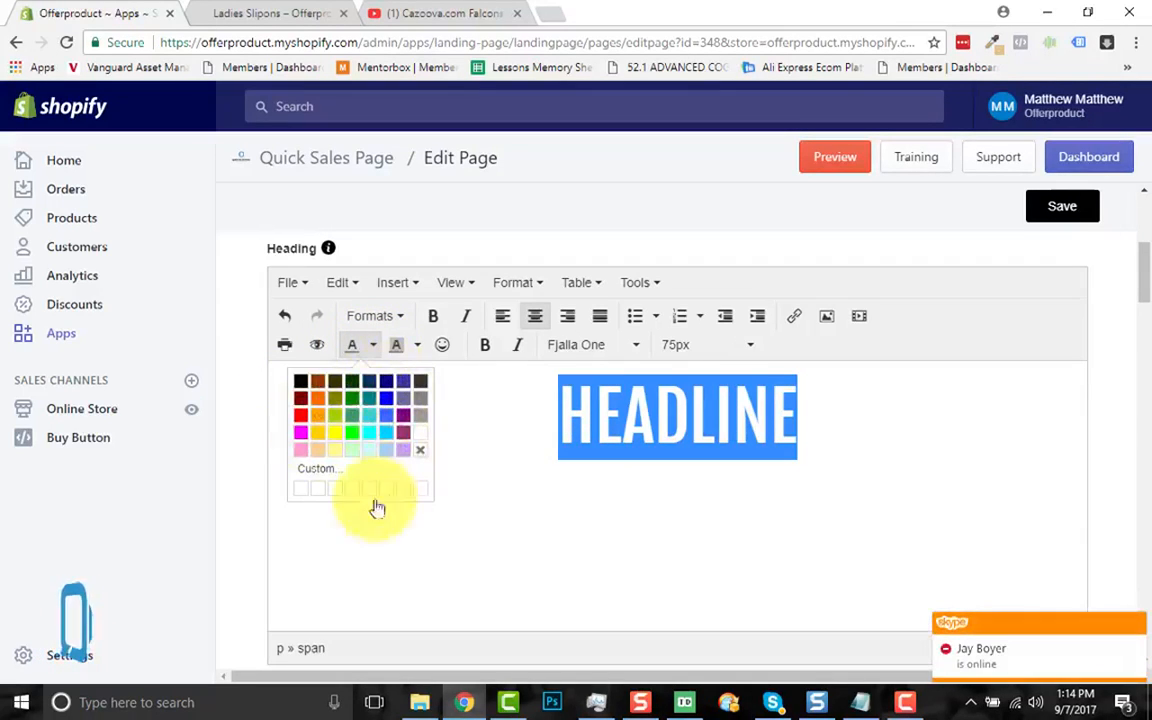
click(312, 476)
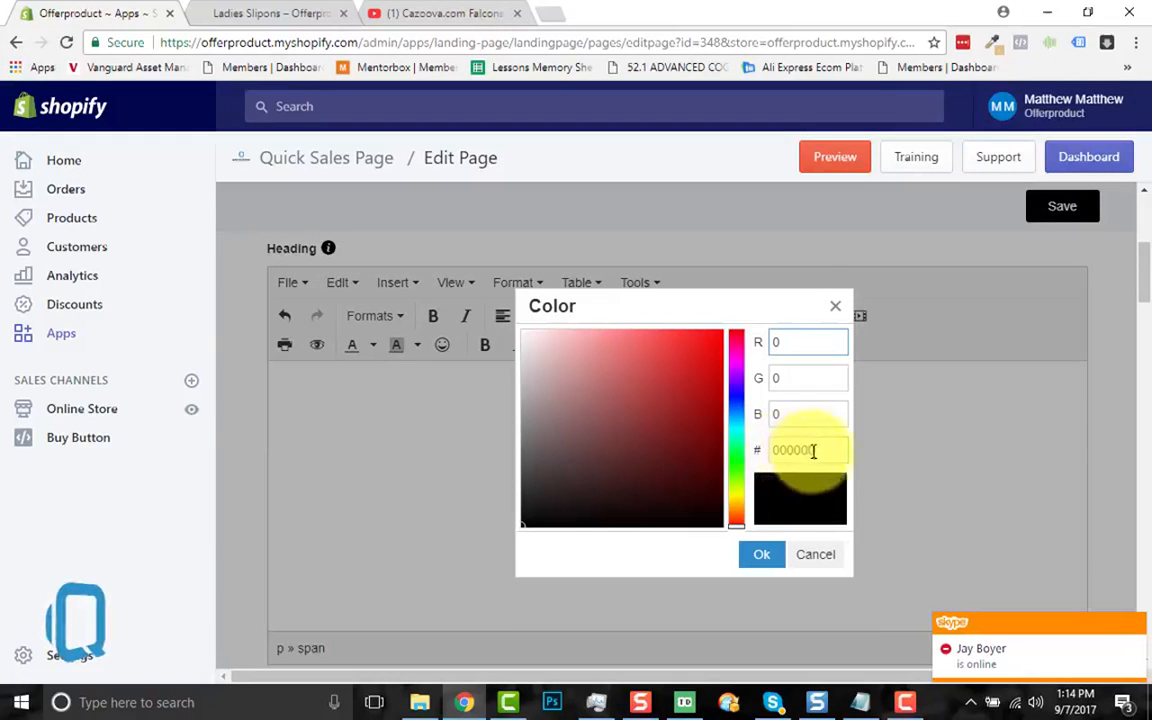
drag(802, 450, 757, 453)
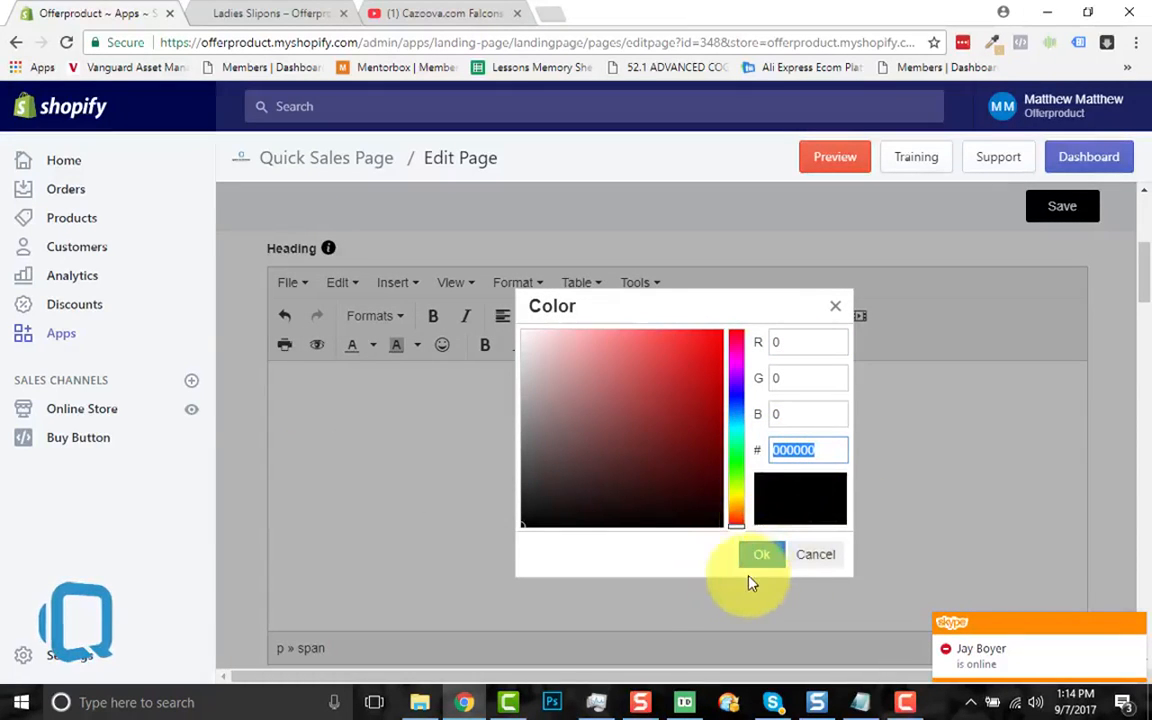
click(835, 313)
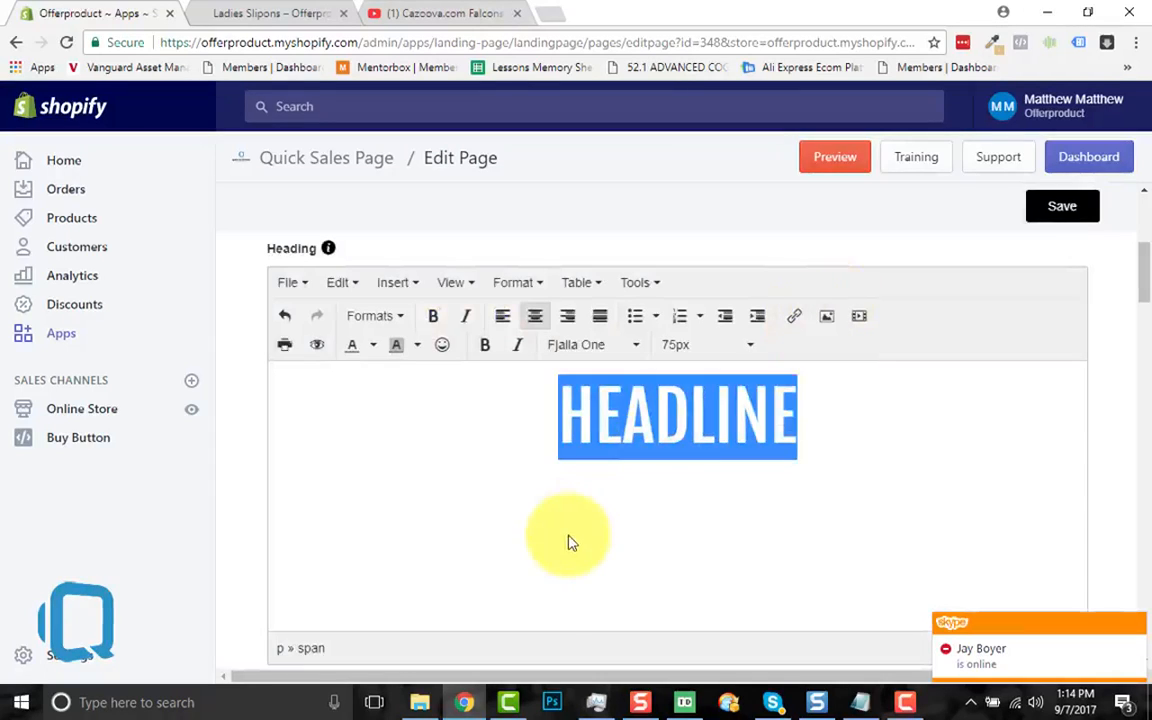
Step: Leave HEADLINE plain, not bold or italic, and place the caret after it for a new line
click(480, 346)
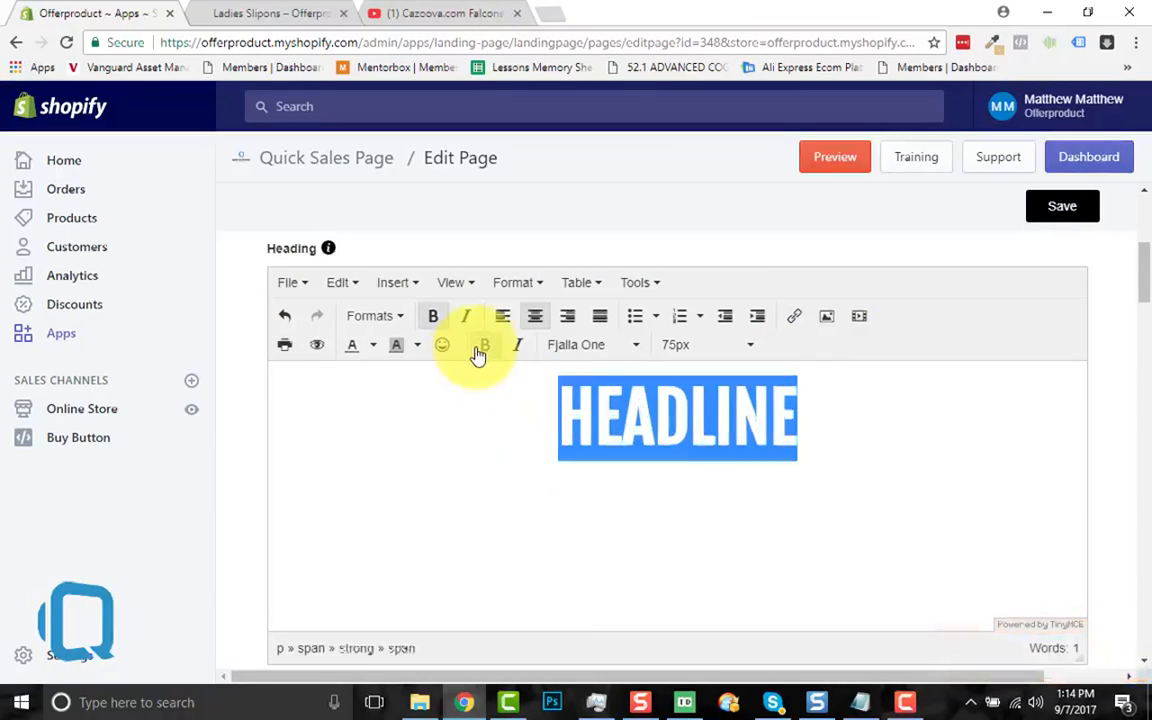
click(479, 350)
click(479, 352)
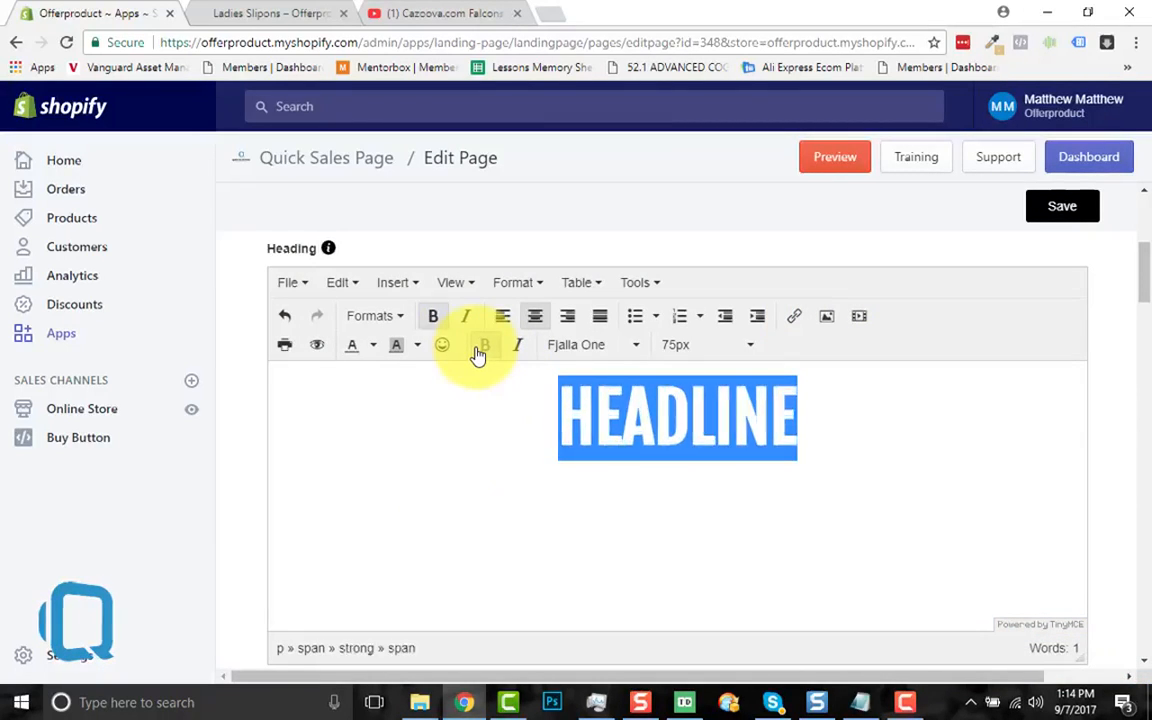
click(478, 352)
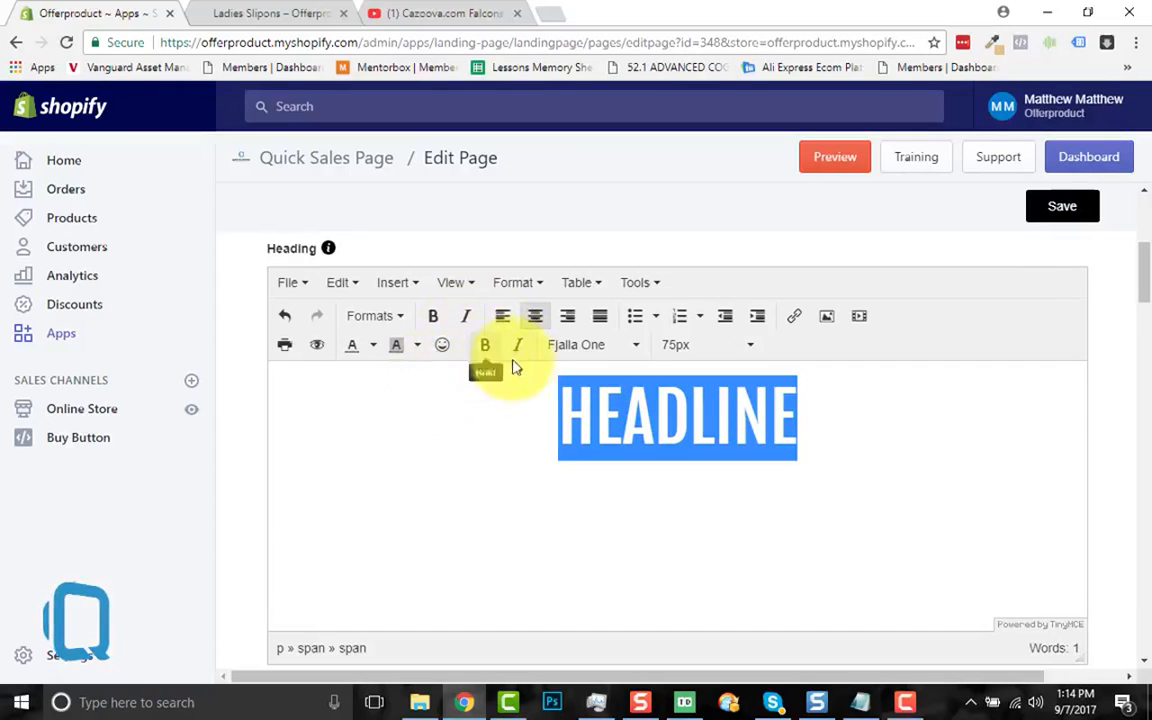
click(517, 356)
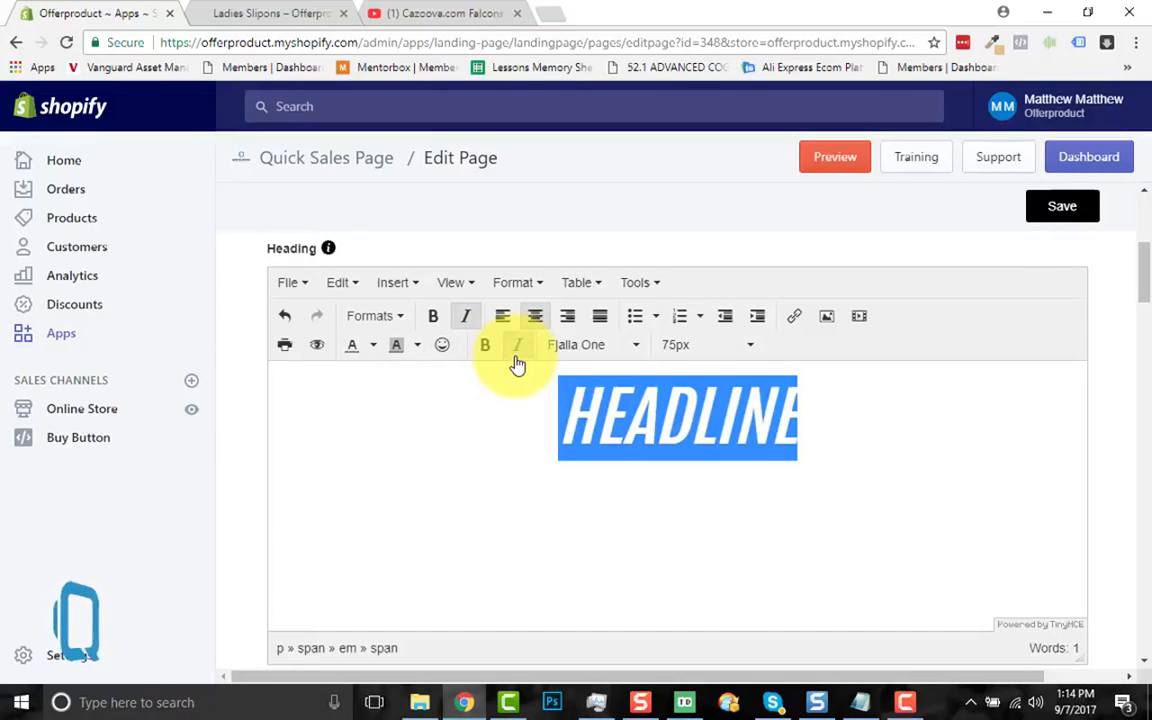
click(517, 362)
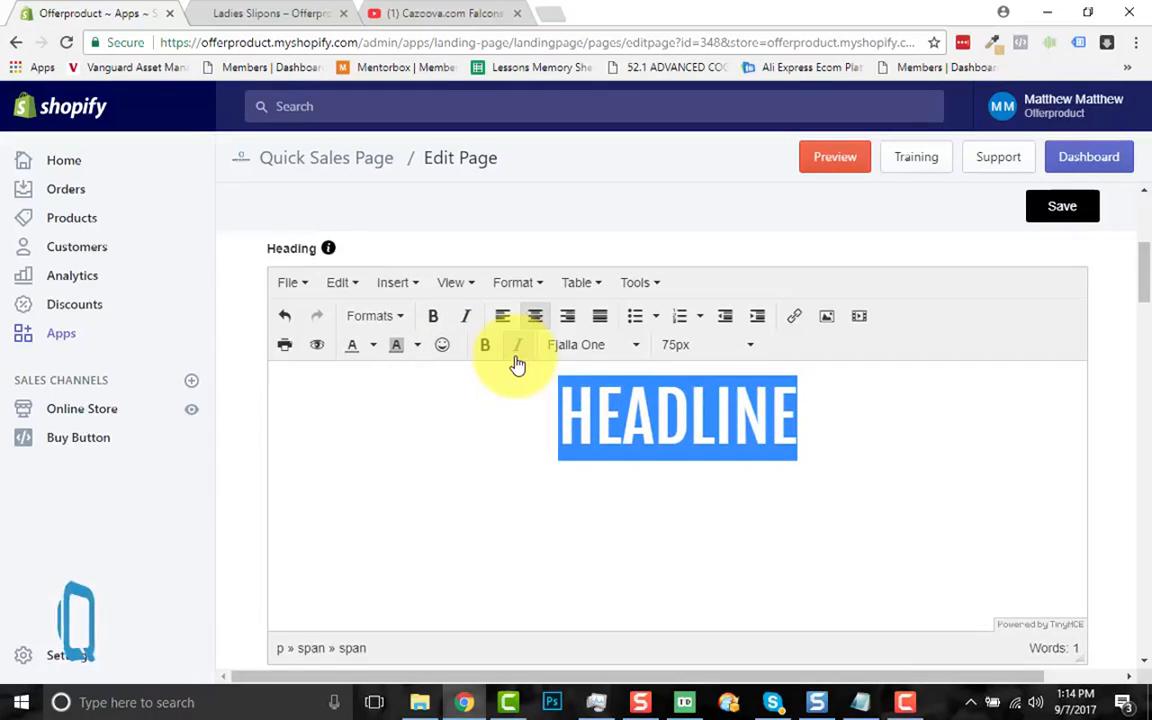
click(771, 400)
click(803, 405)
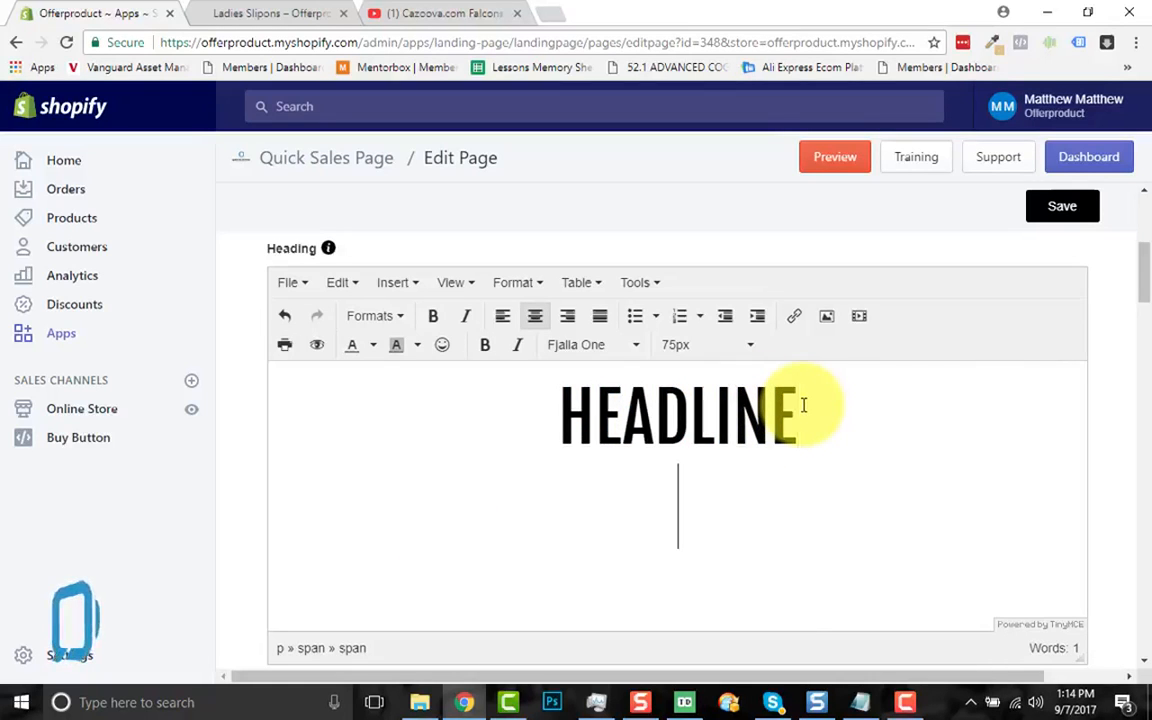
click(692, 345)
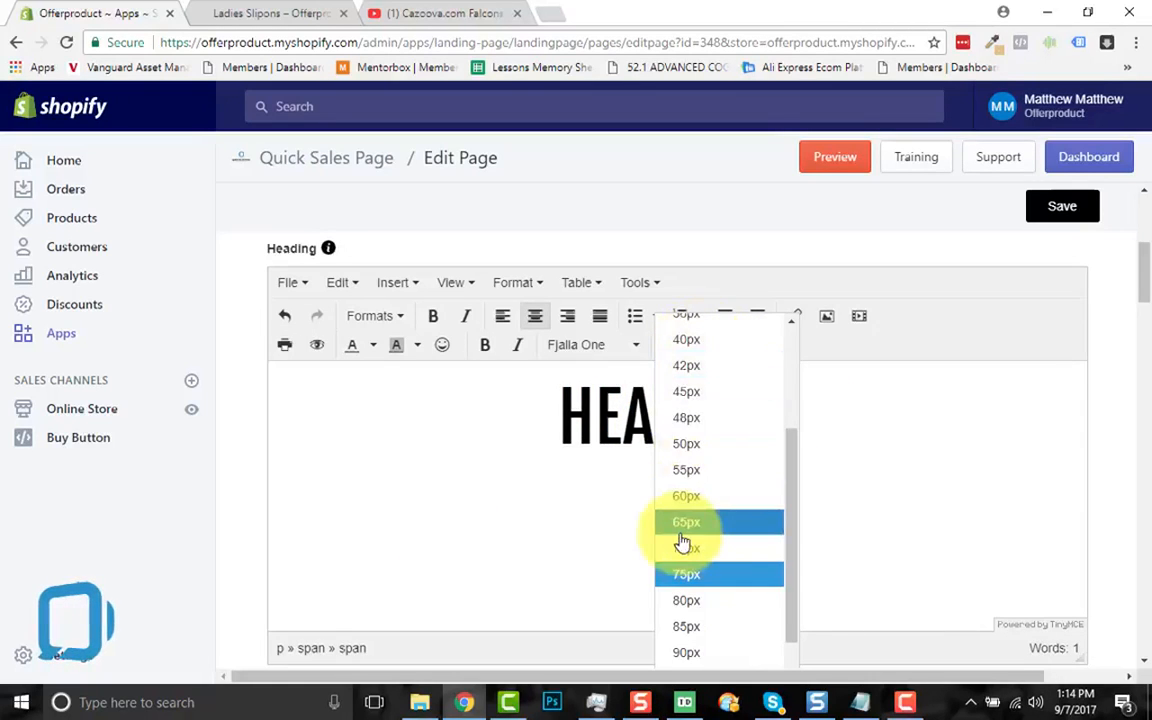
Step: Set the new line to 18px and type 'Was $99 Now $49.50'
scroll(681, 540, up, 6)
click(689, 503)
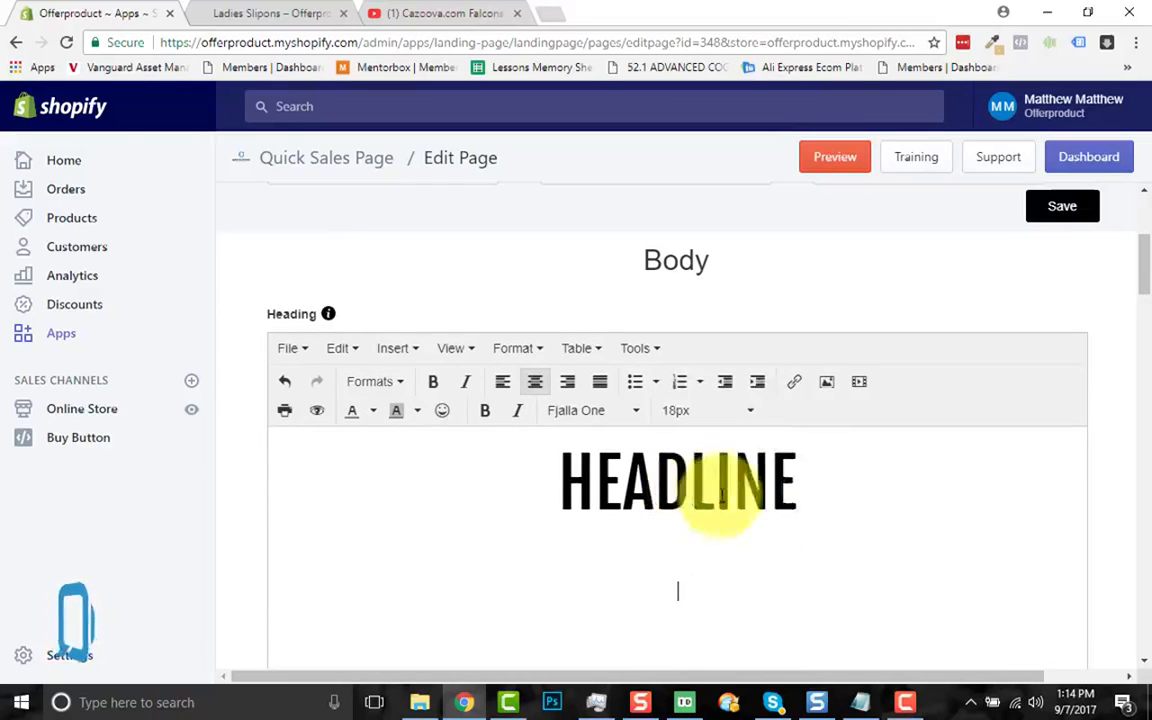
scroll(751, 540, down, 2)
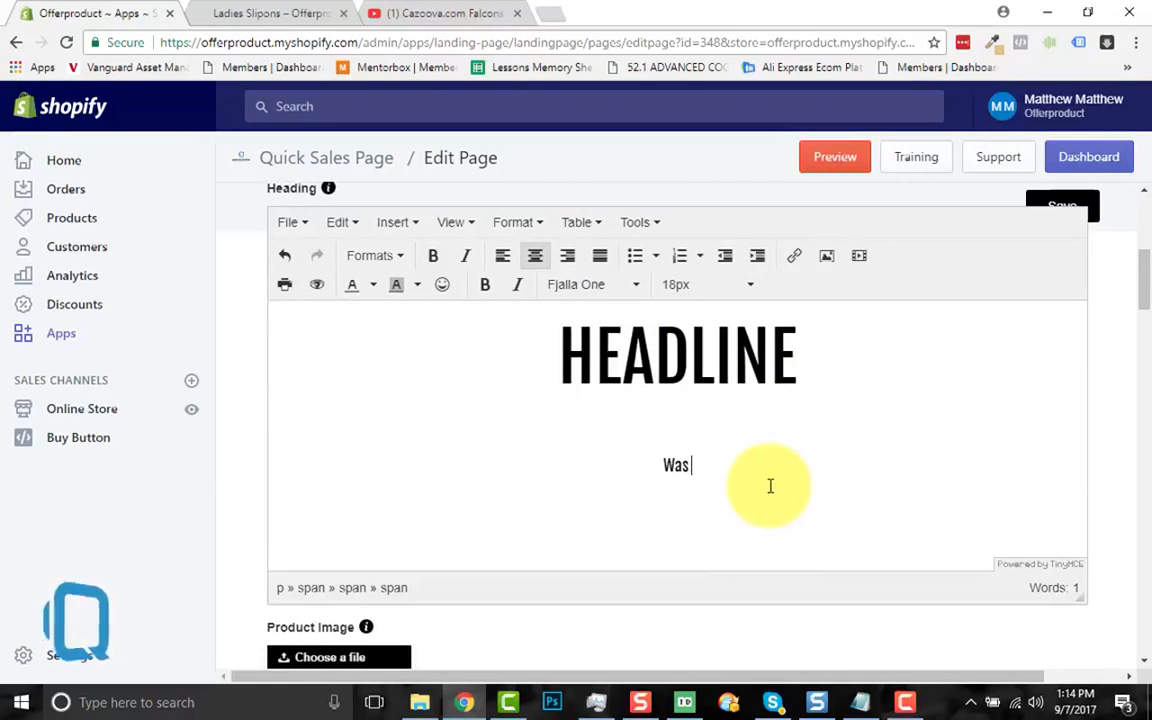
text(Was $)
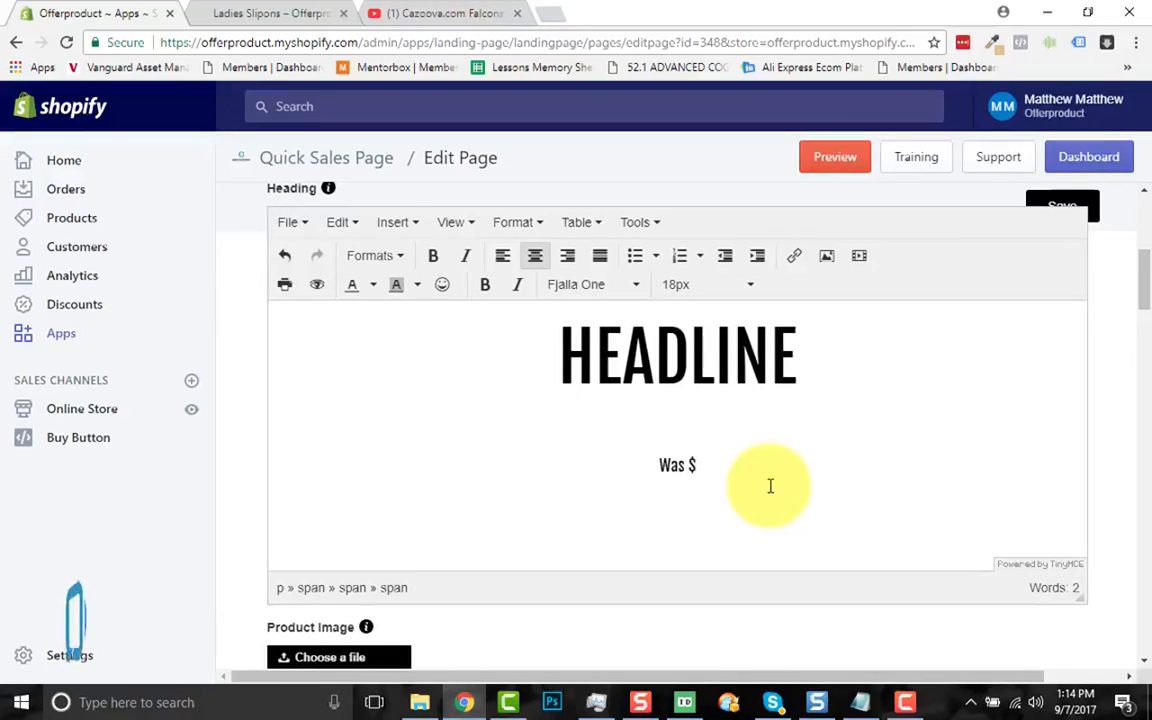
text(99 )
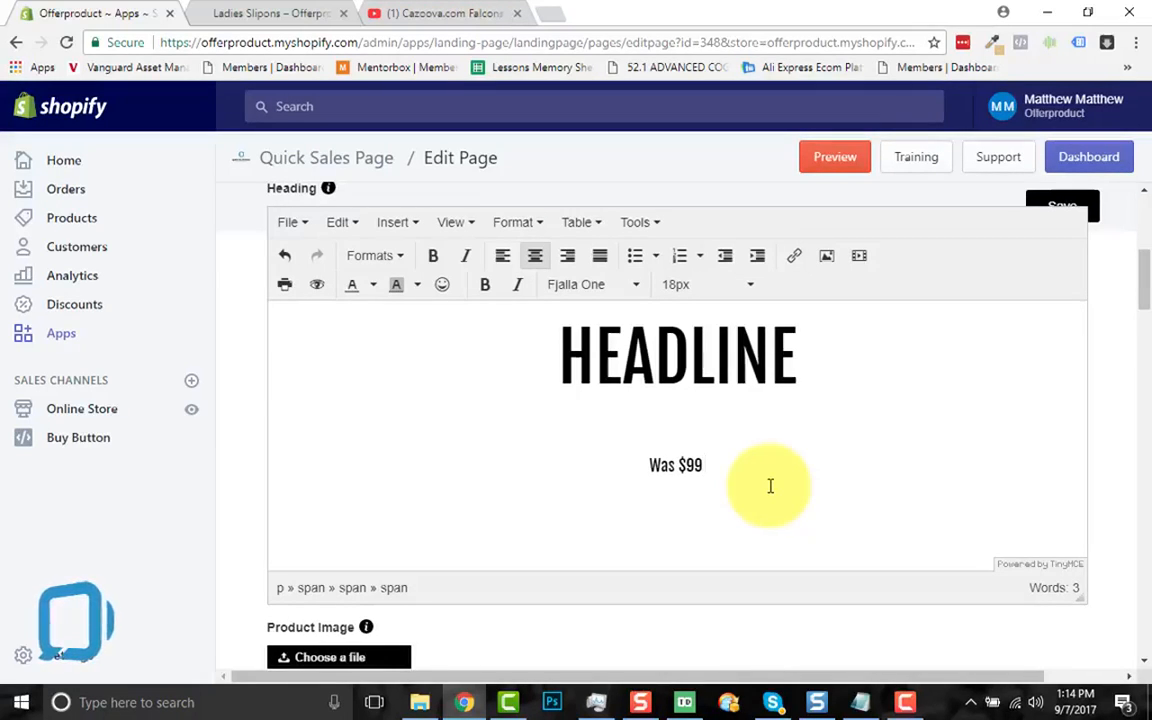
text(Now $)
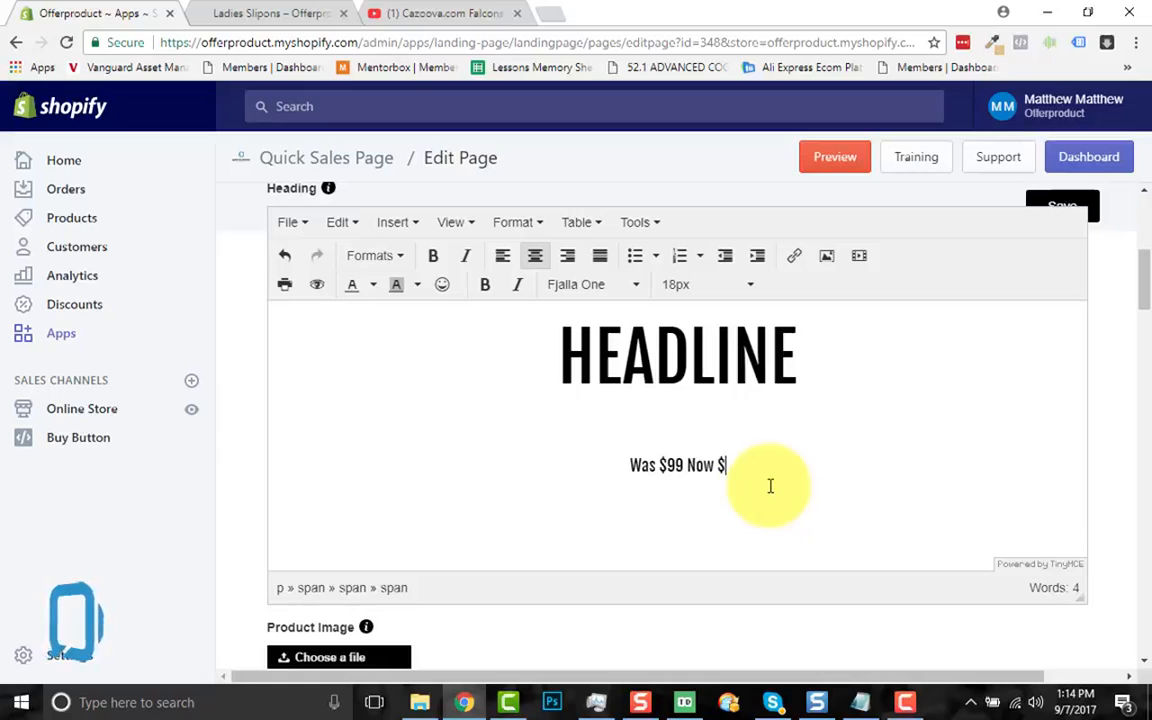
text(49)
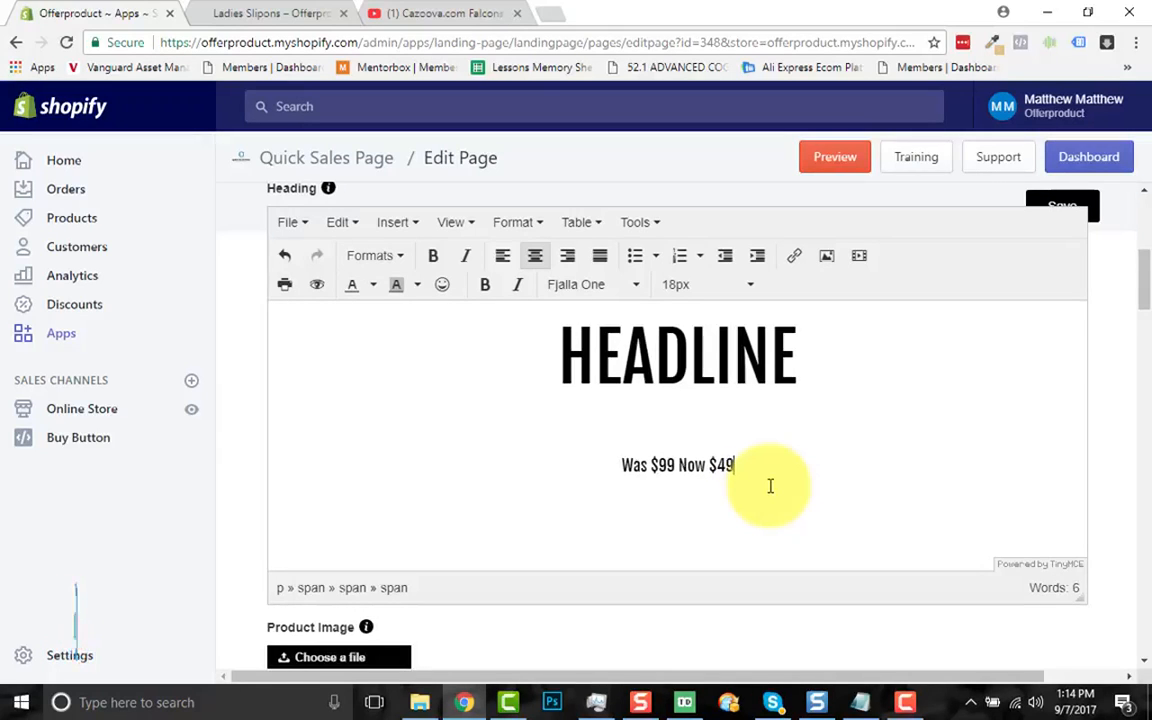
text(.50)
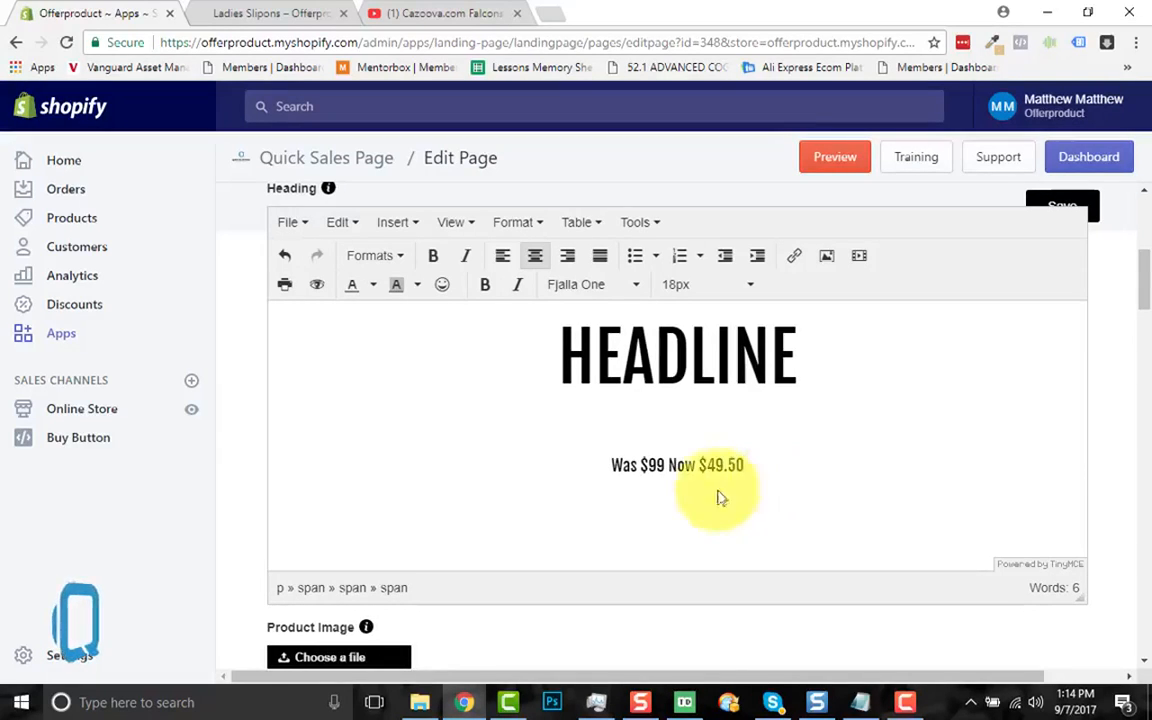
Step: Colour the old $99 price red and strike it through
double_click(656, 465)
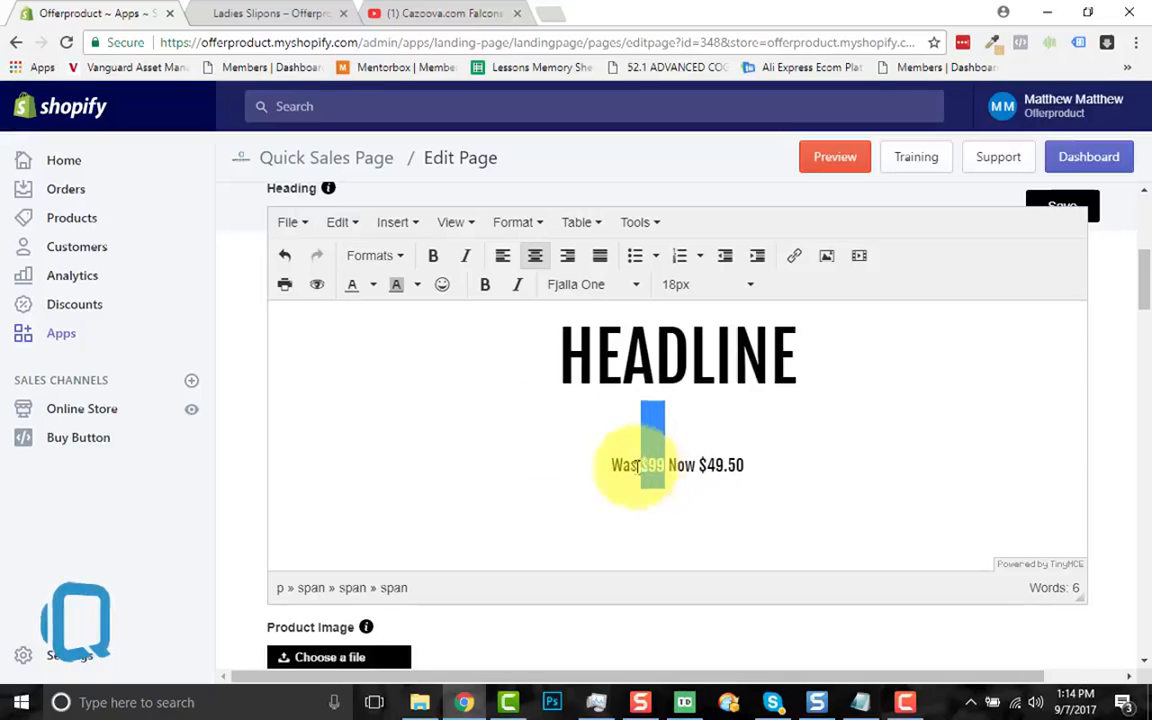
click(417, 287)
click(373, 287)
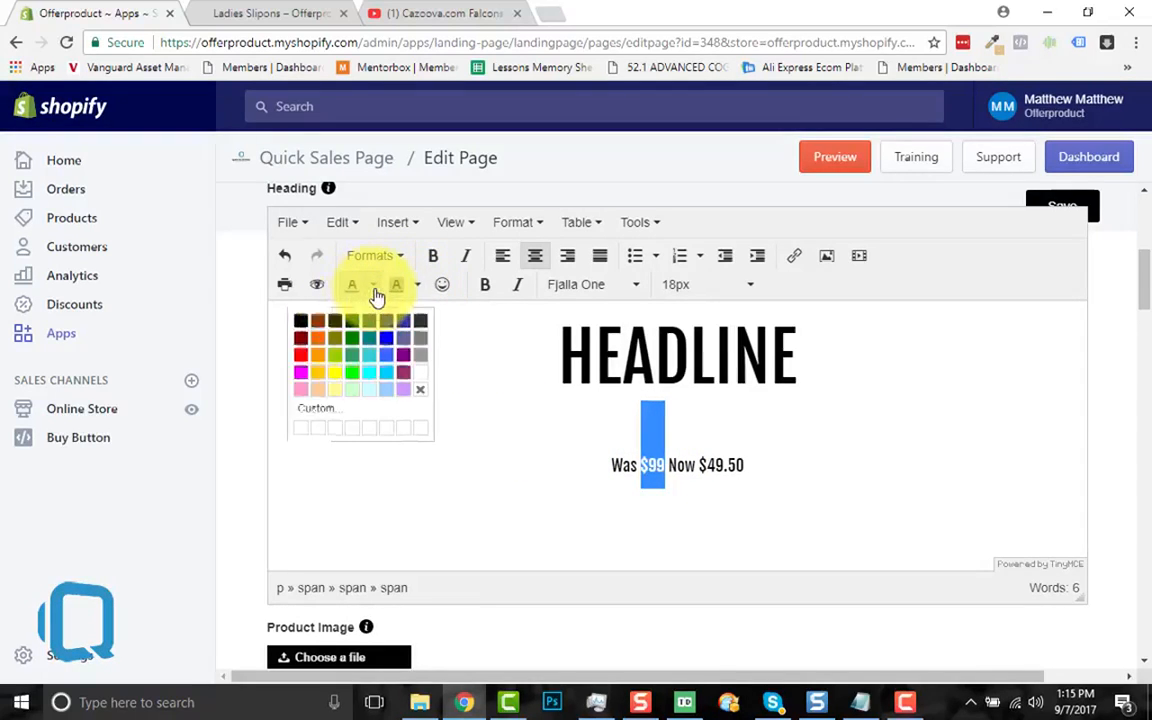
click(304, 357)
click(571, 514)
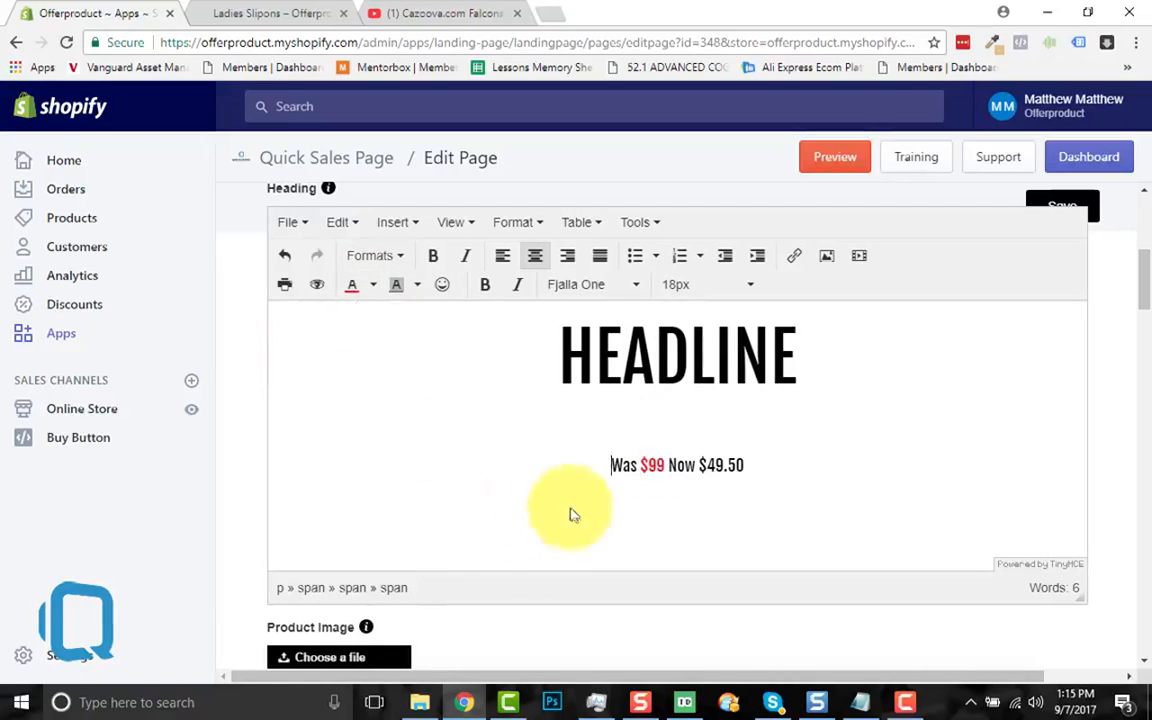
drag(663, 465, 642, 465)
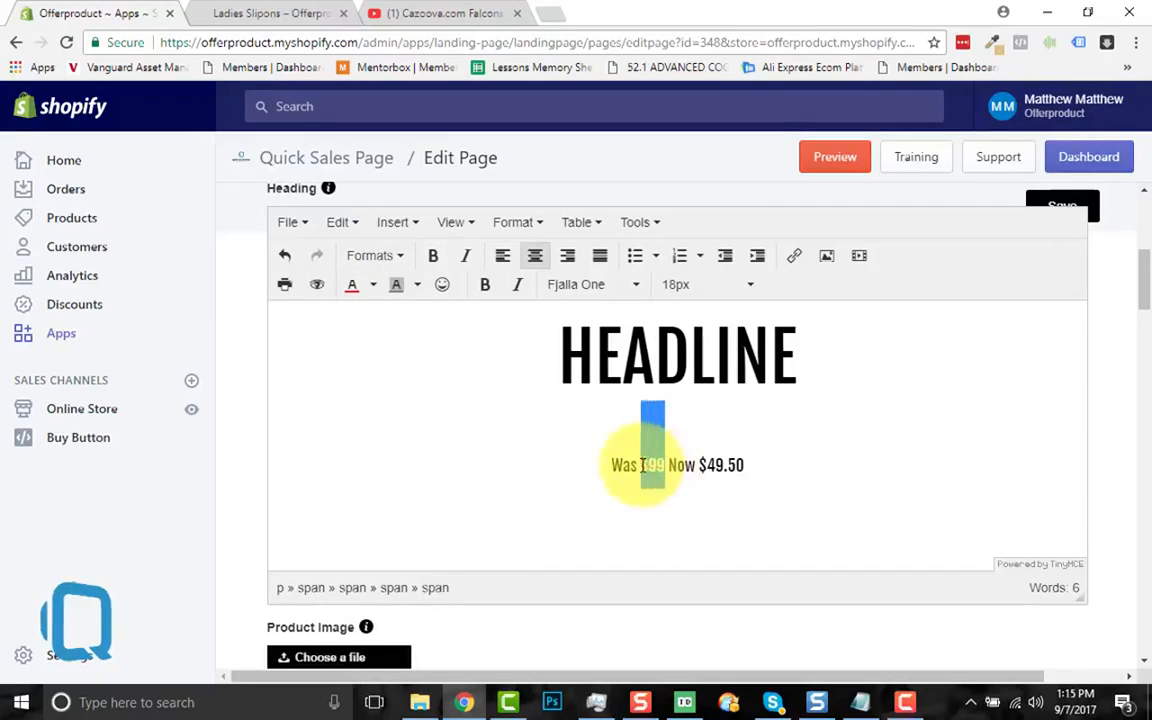
click(530, 224)
click(550, 334)
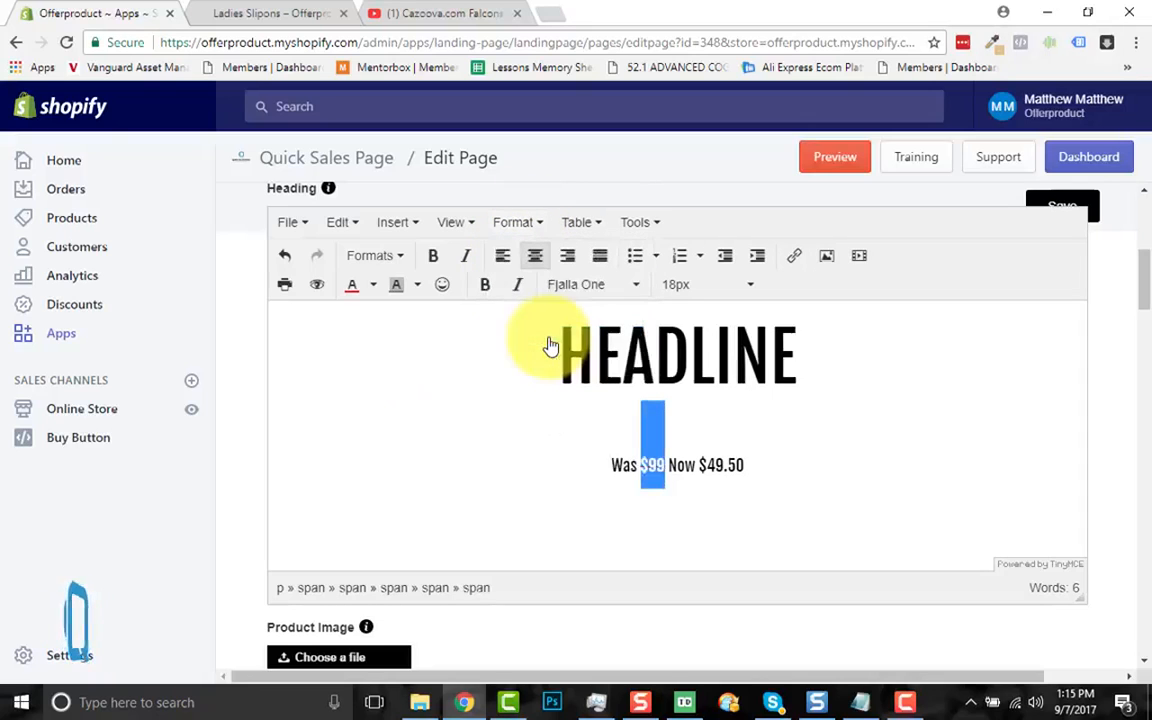
click(764, 484)
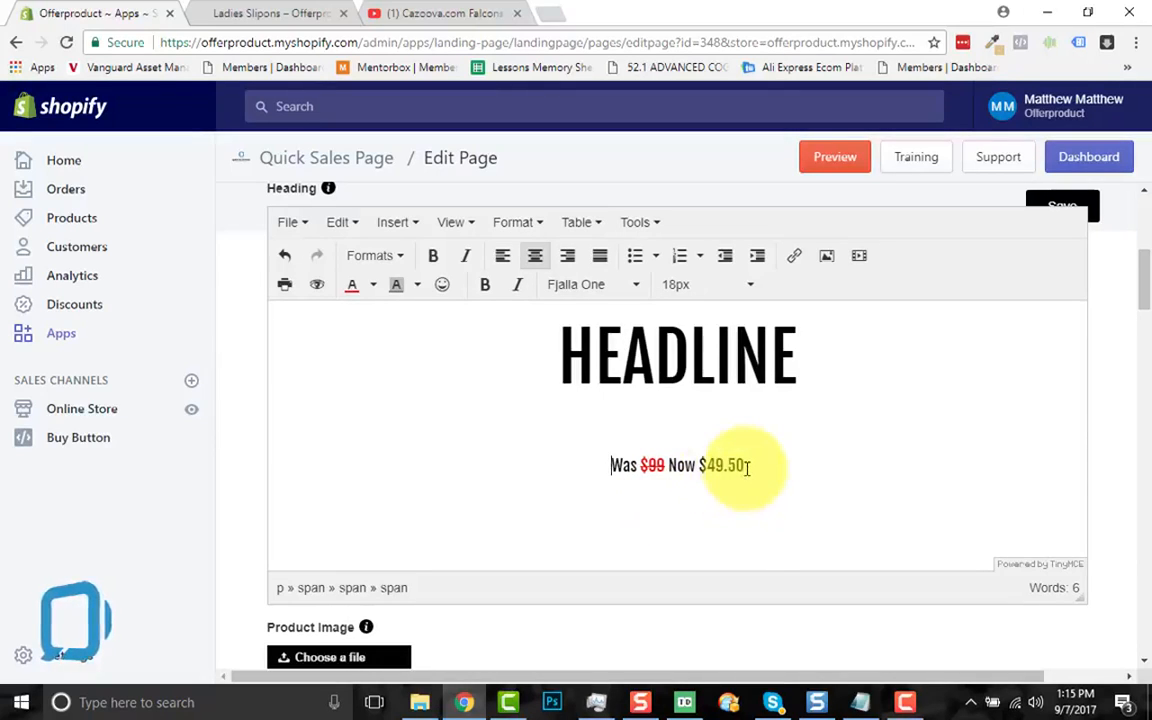
Step: Underline the HEADLINE heading
drag(784, 352, 465, 360)
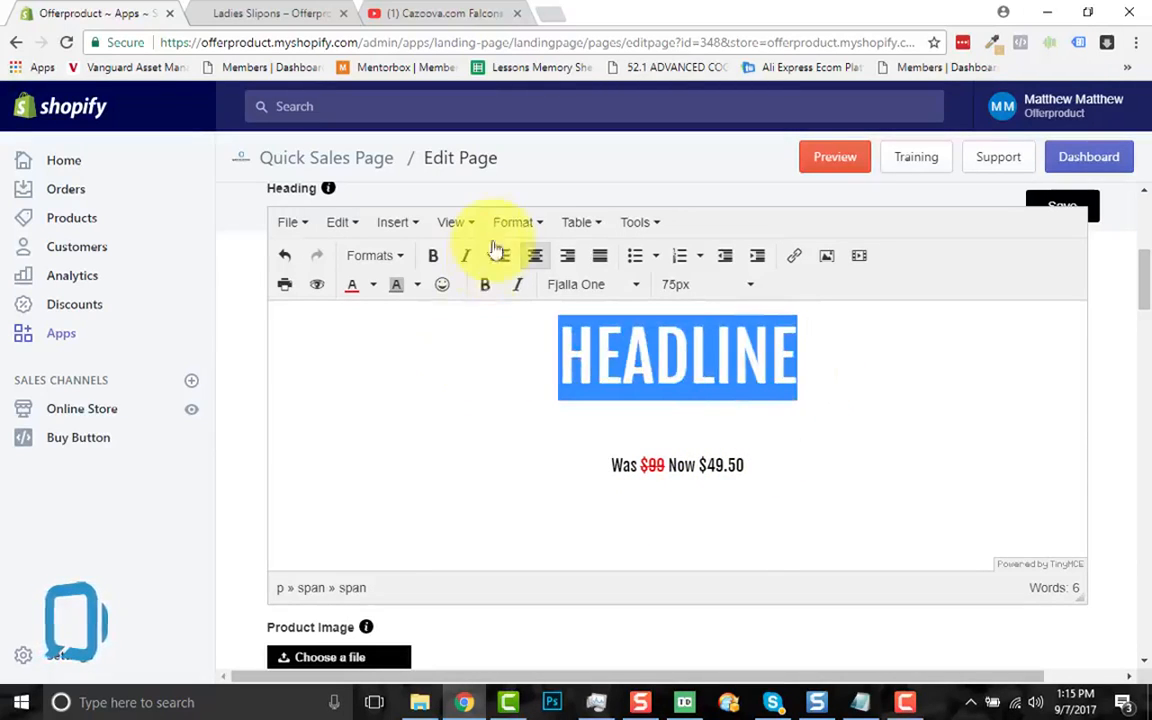
click(524, 227)
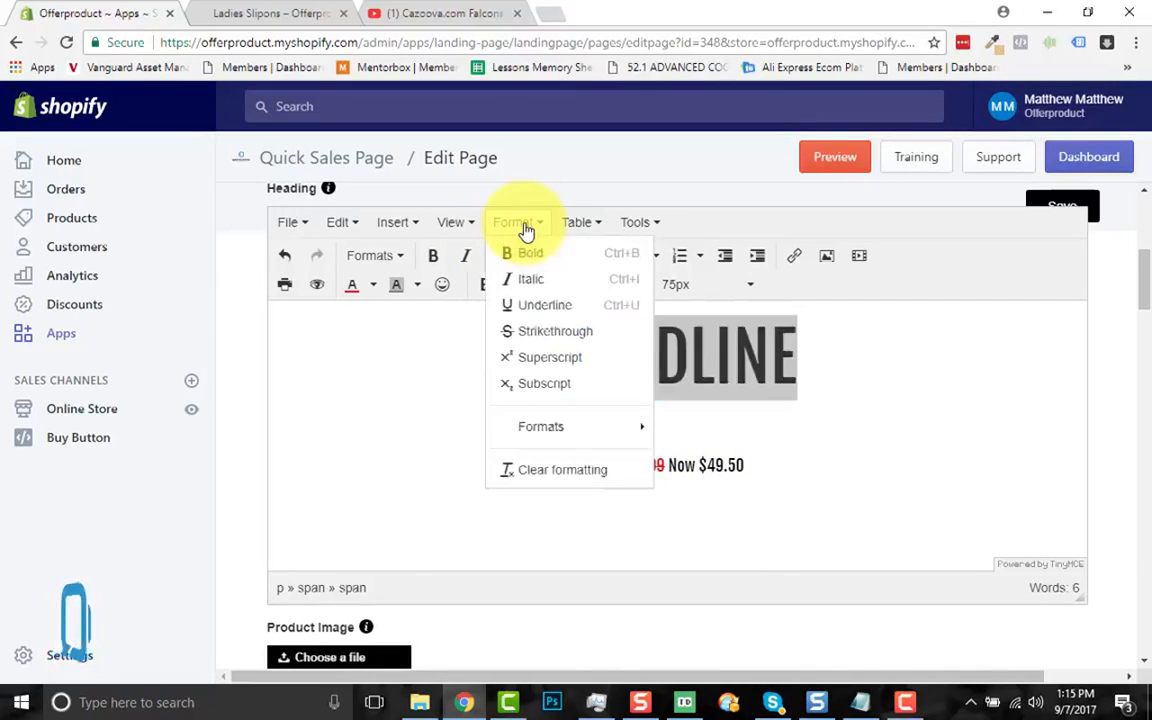
click(534, 310)
Step: Begin typing the 'Click HERE To Grab Yours' call to action after $49.50
click(497, 433)
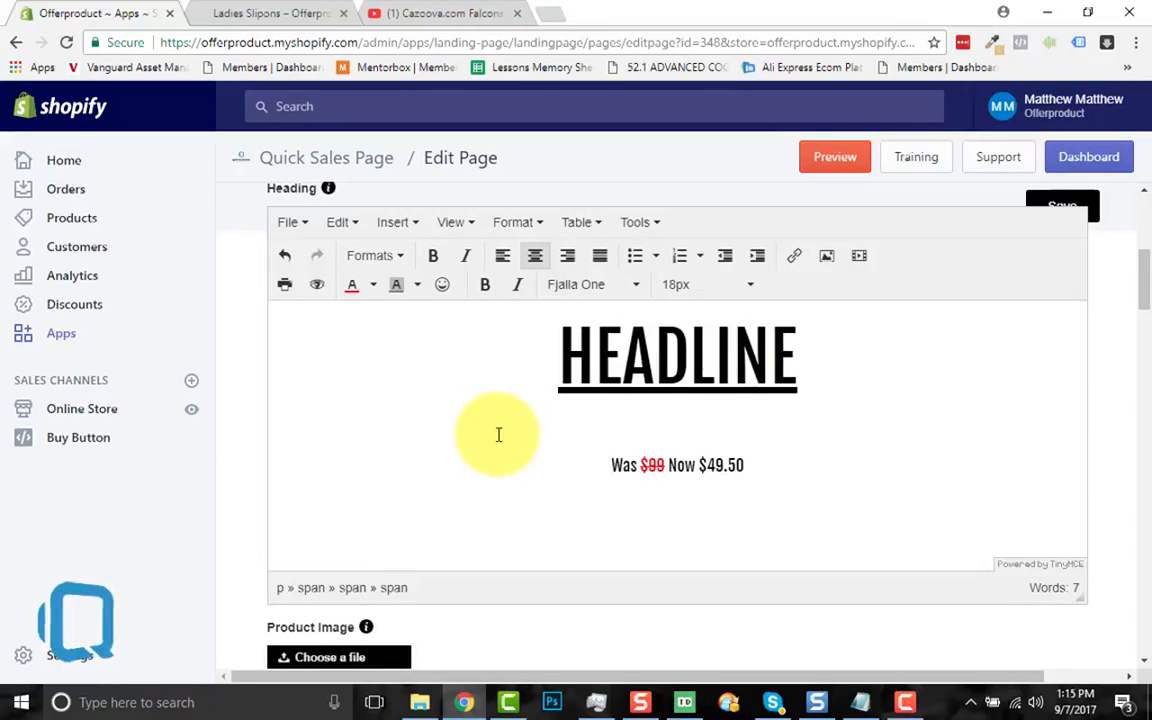
click(745, 469)
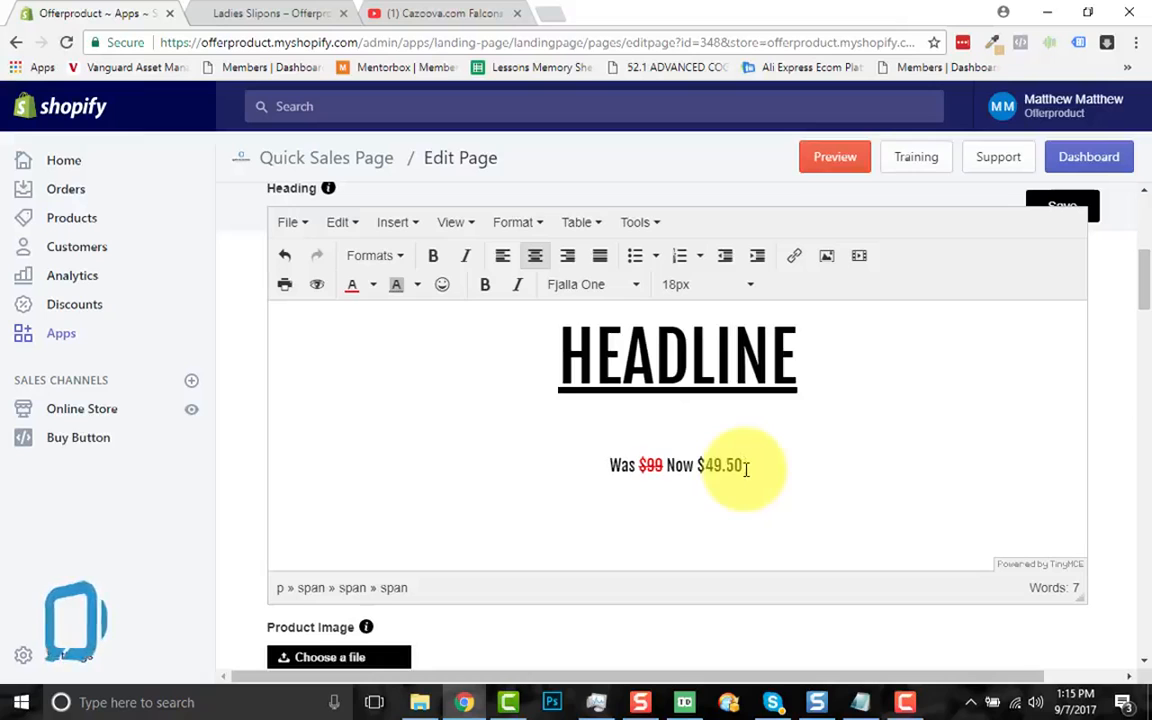
text((lick)
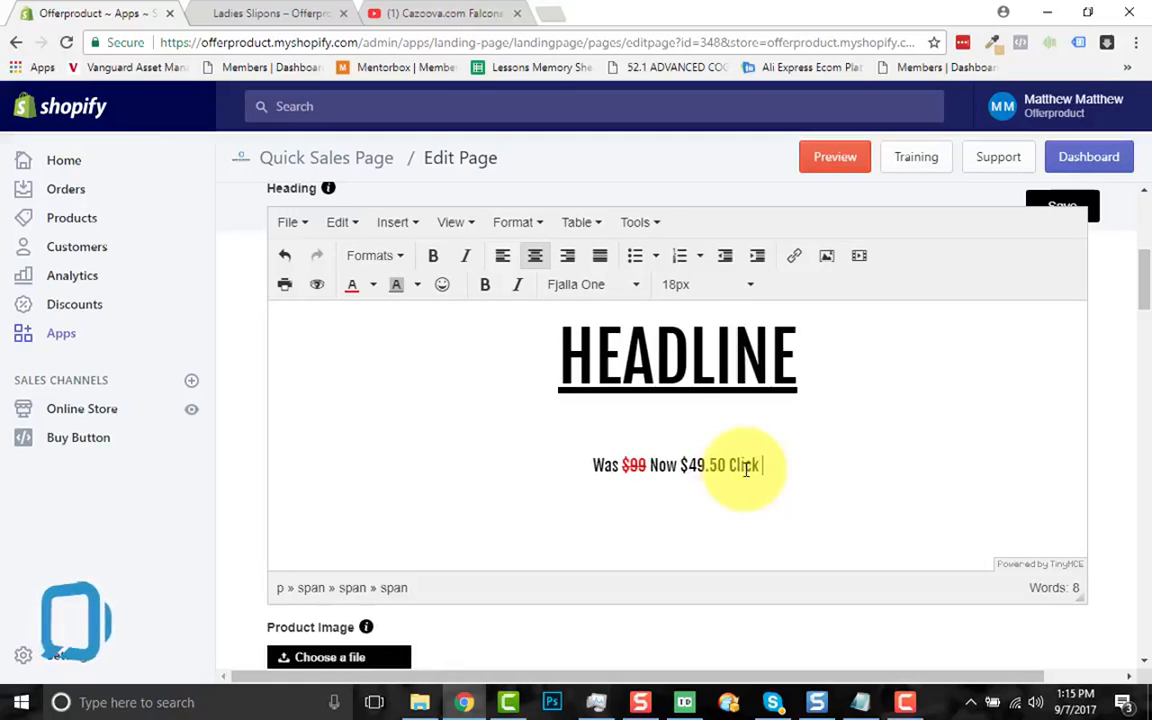
text( HERE )
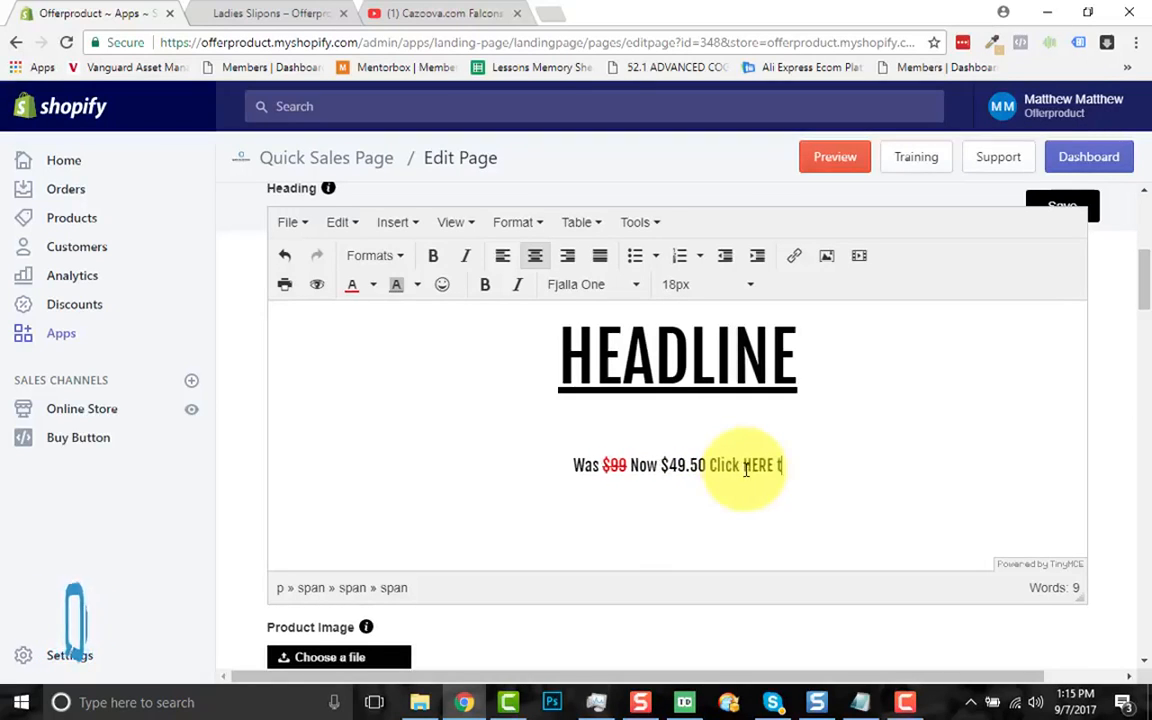
text(To)
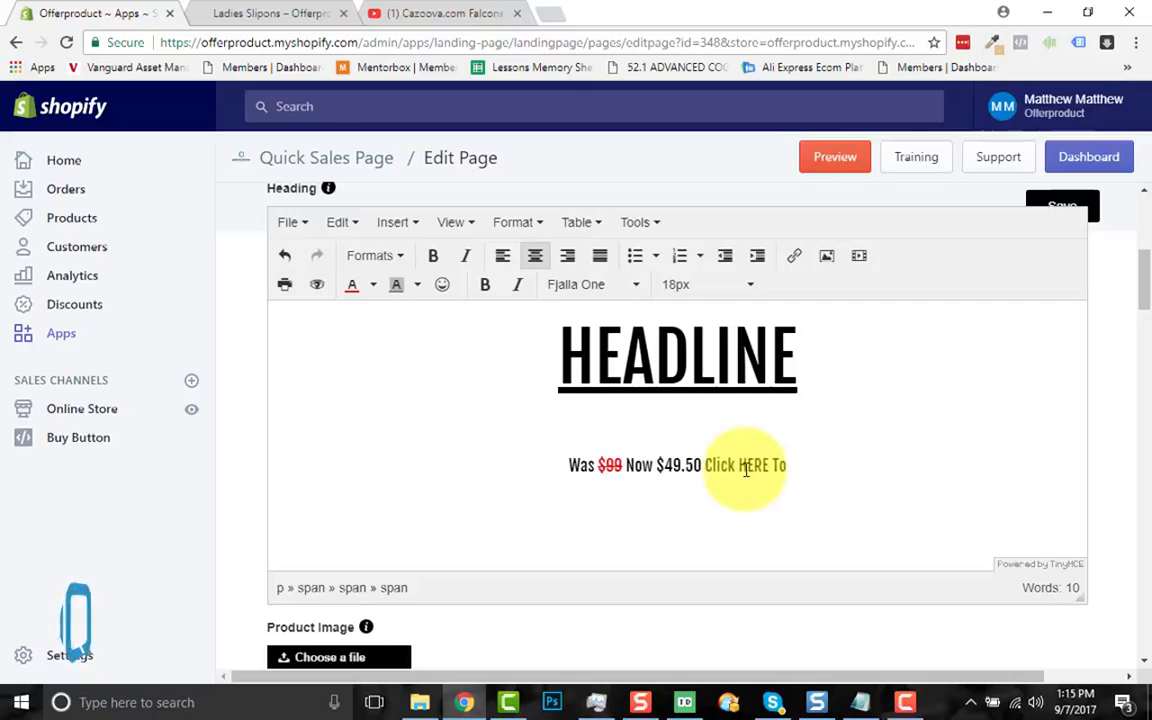
text( Grab Yours)
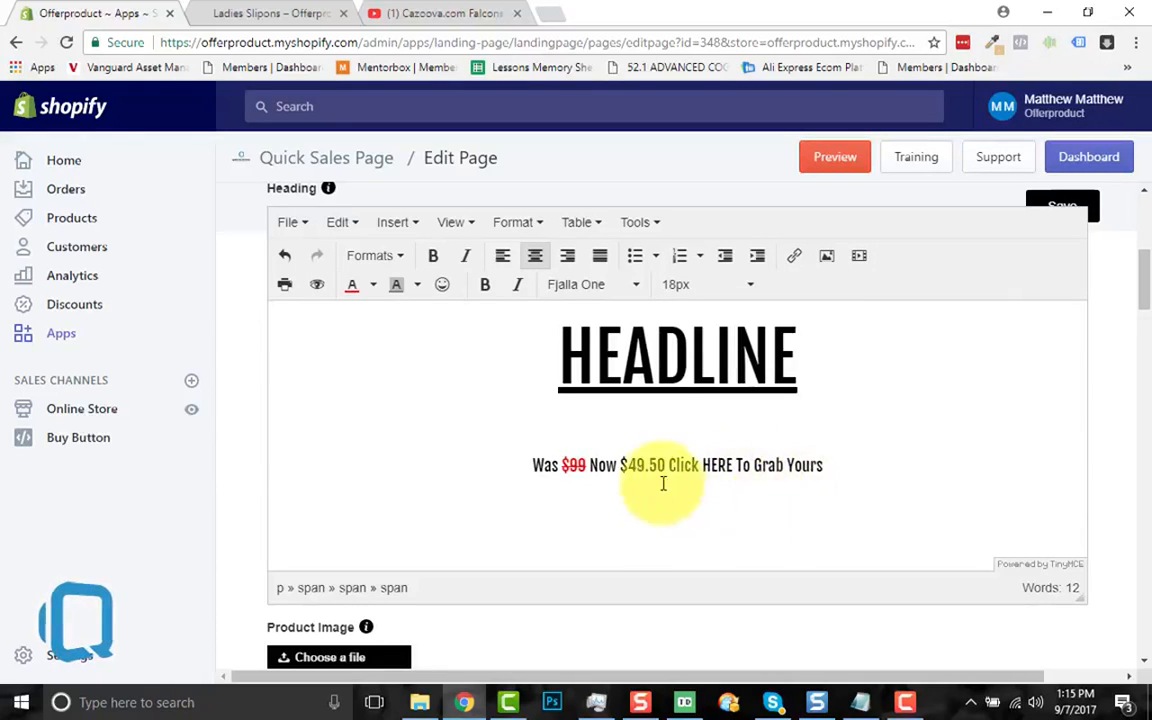
Step: Link 'Click HERE' to the copied YouTube testimonial video URL
drag(669, 468, 732, 468)
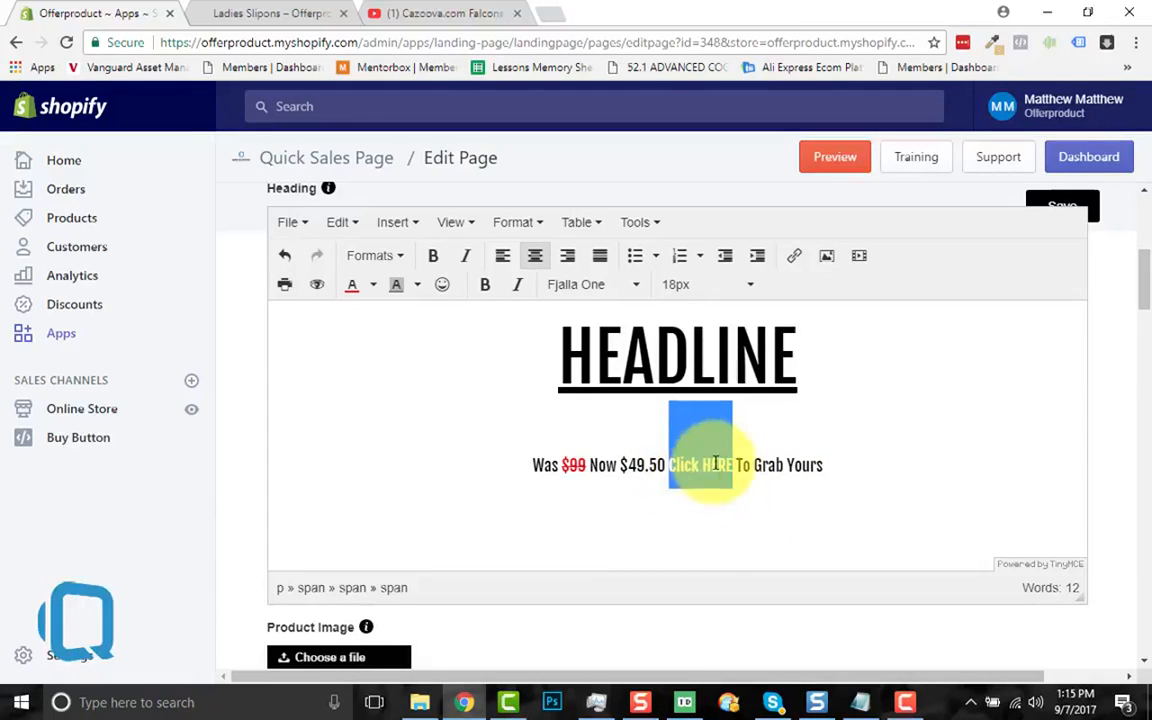
click(795, 258)
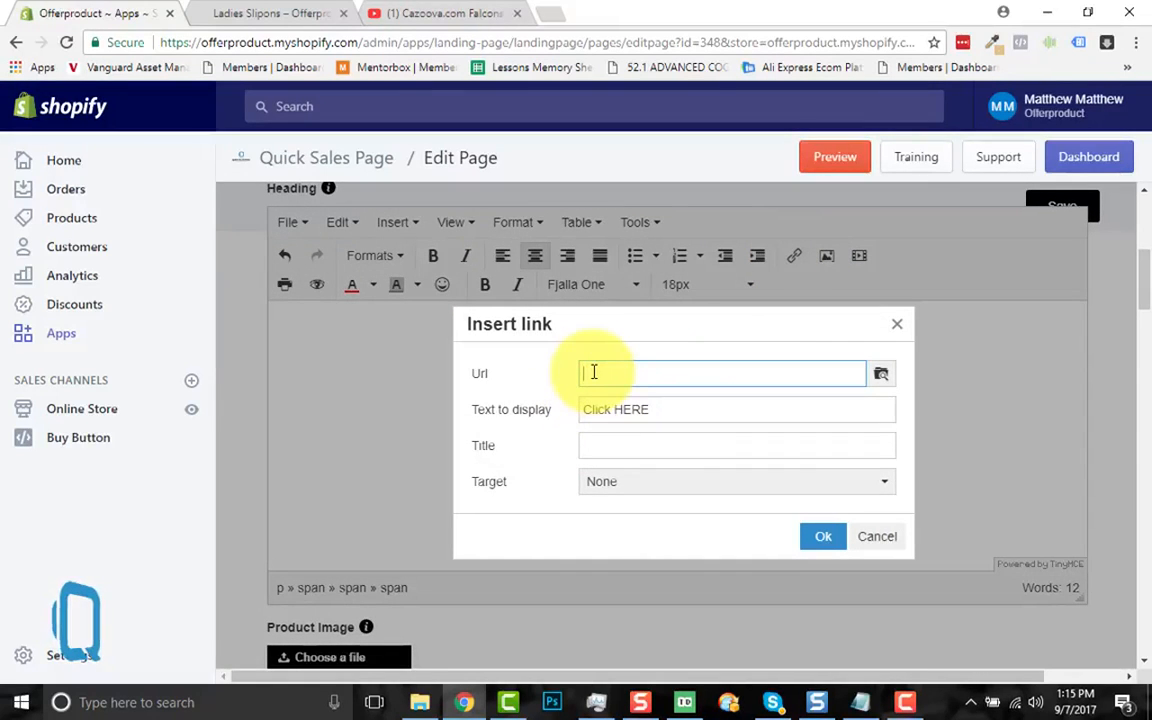
click(420, 13)
right_click(390, 44)
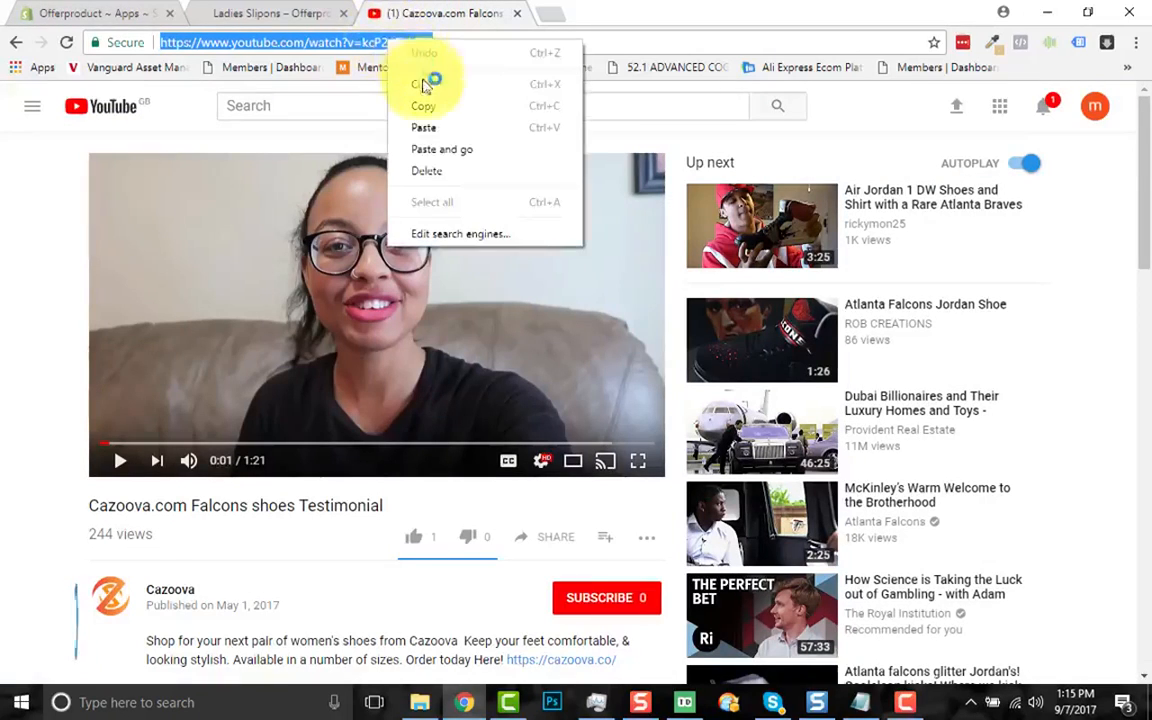
click(430, 103)
click(75, 13)
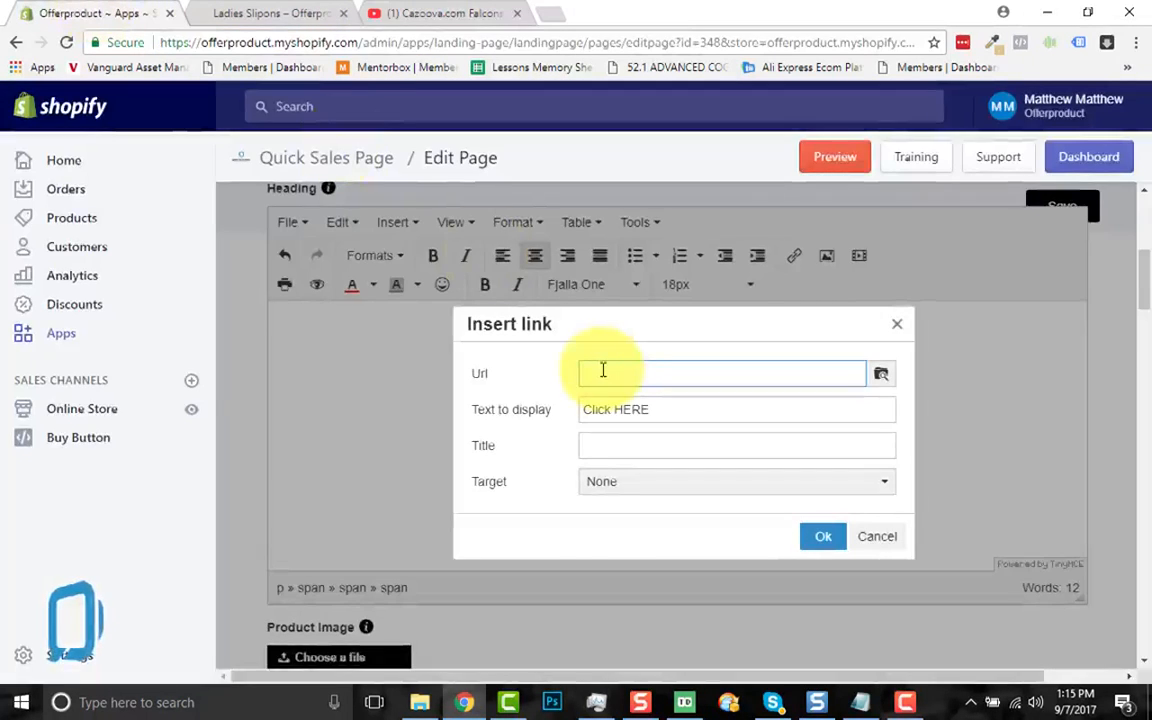
key(ctrl+v)
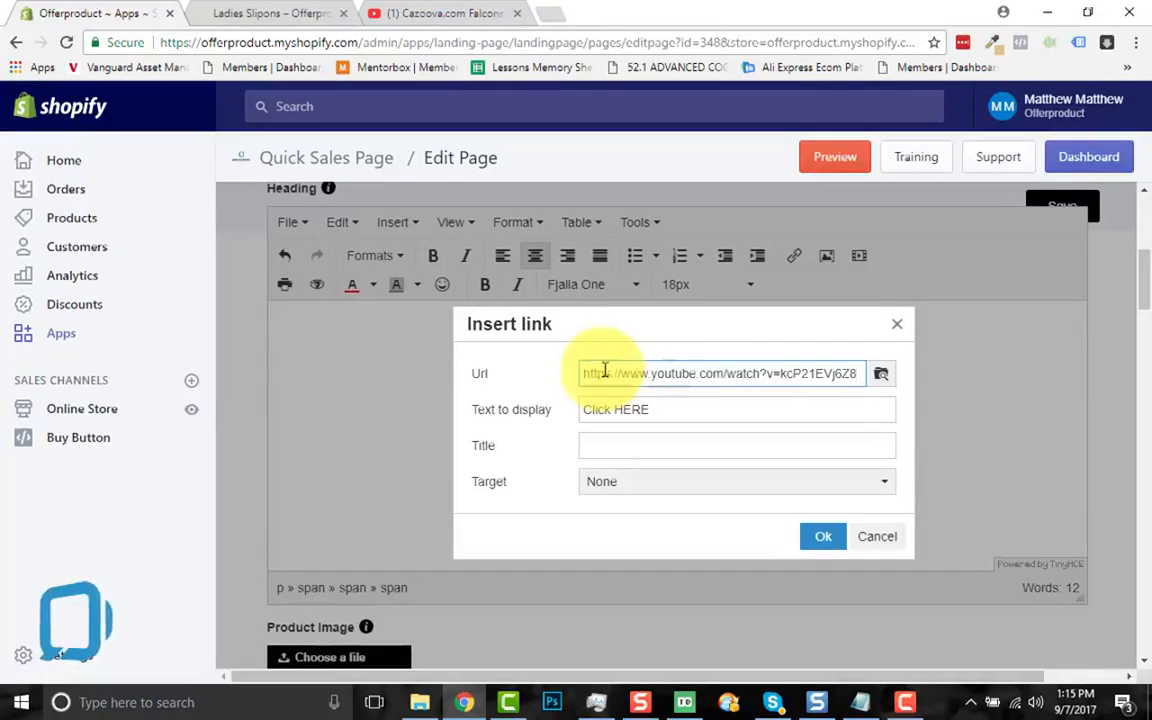
Step: Make the link open in a new window, insert it, and start a new line
click(632, 484)
click(655, 538)
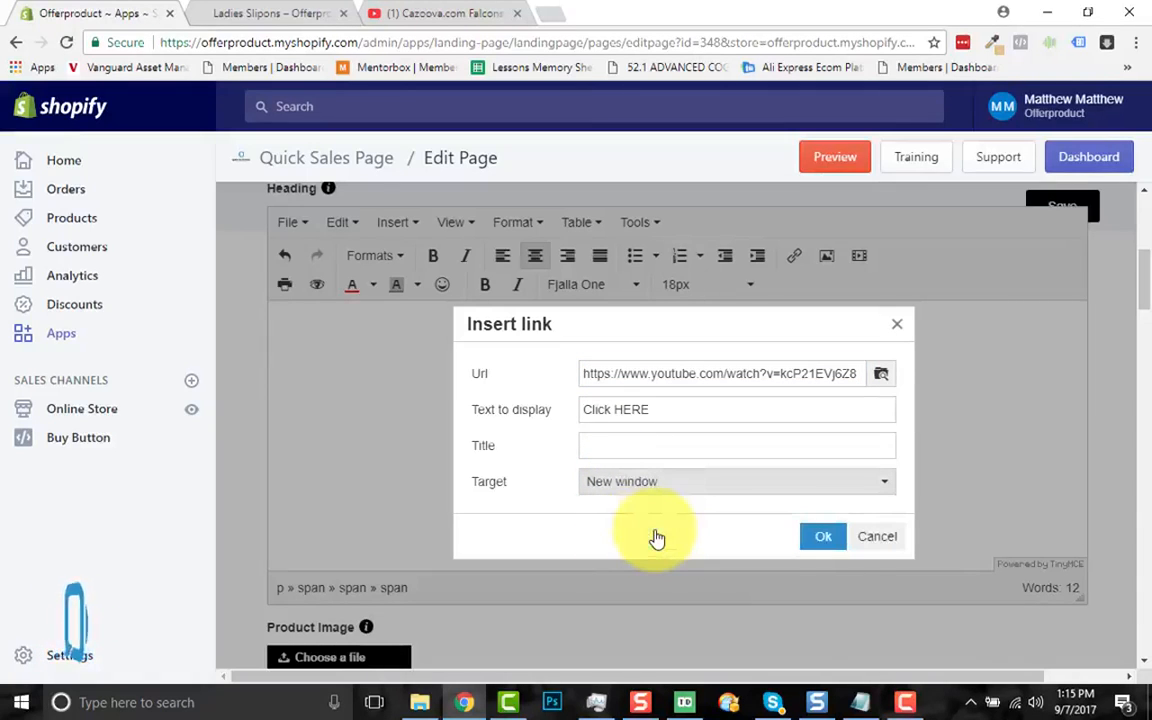
click(832, 546)
click(861, 488)
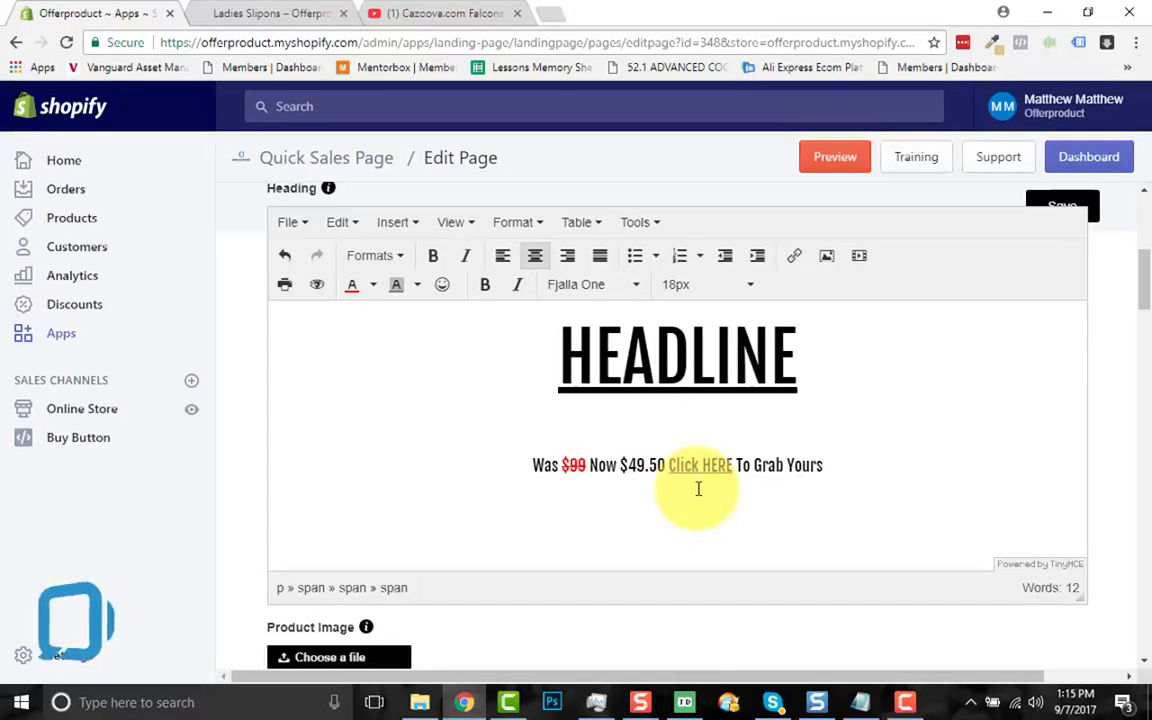
key(Return)
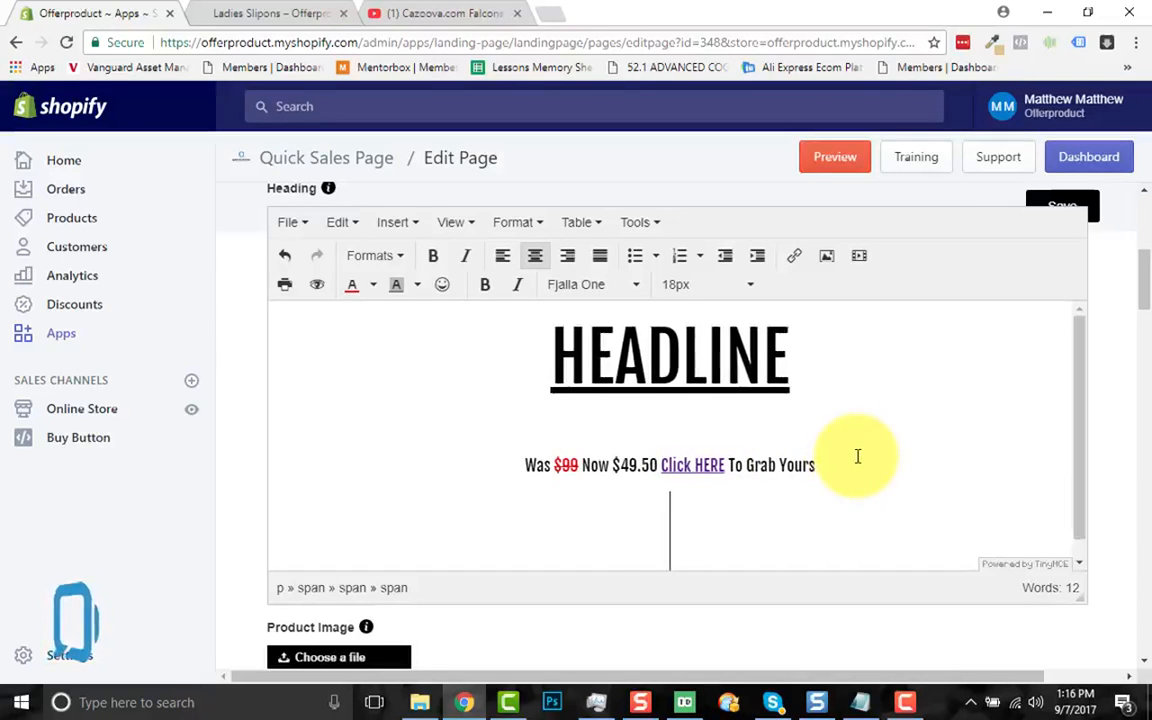
scroll(465, 370, up, 1)
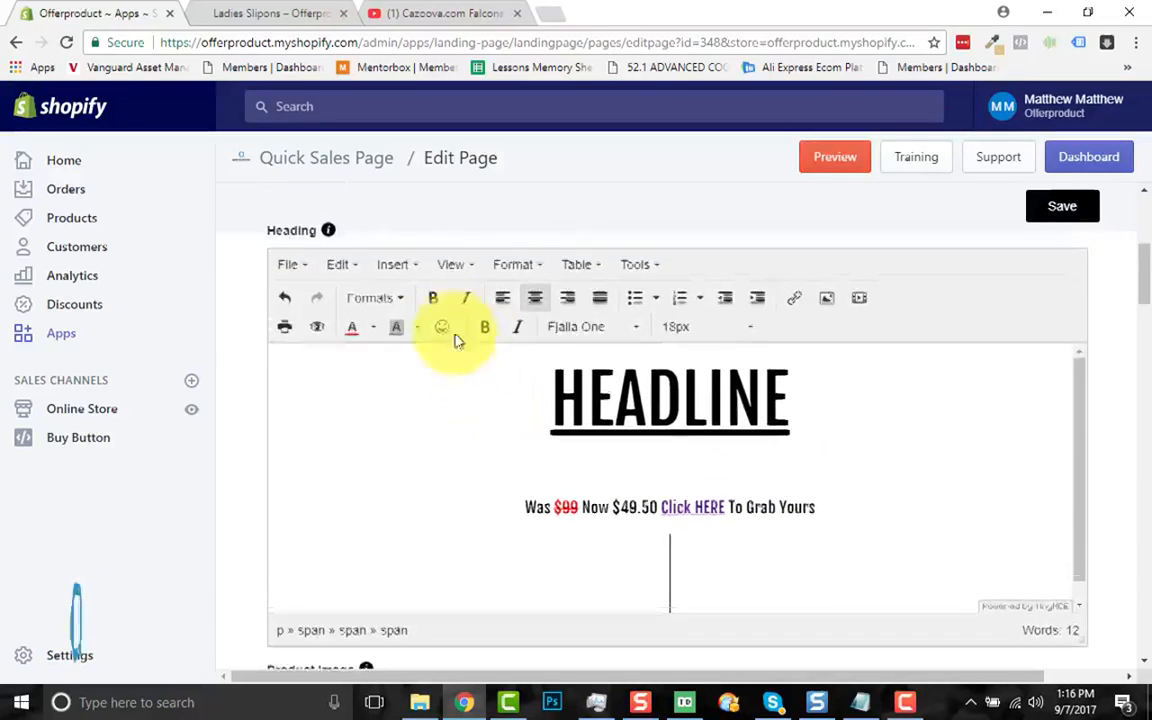
click(405, 266)
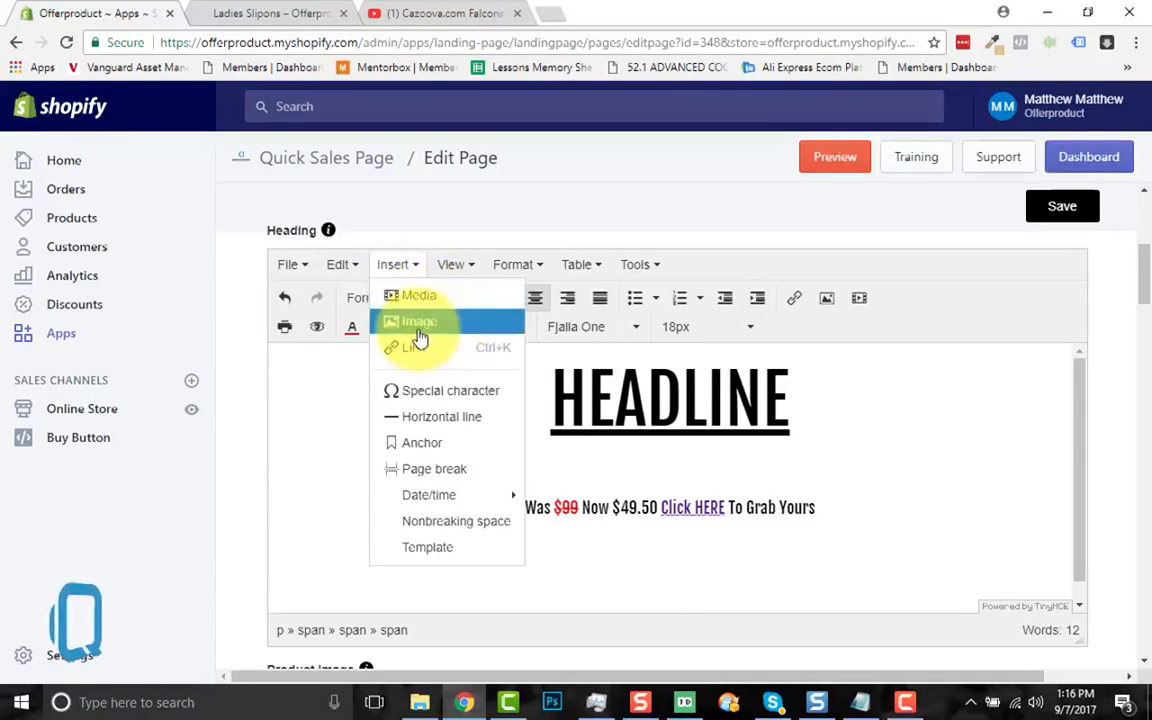
click(417, 323)
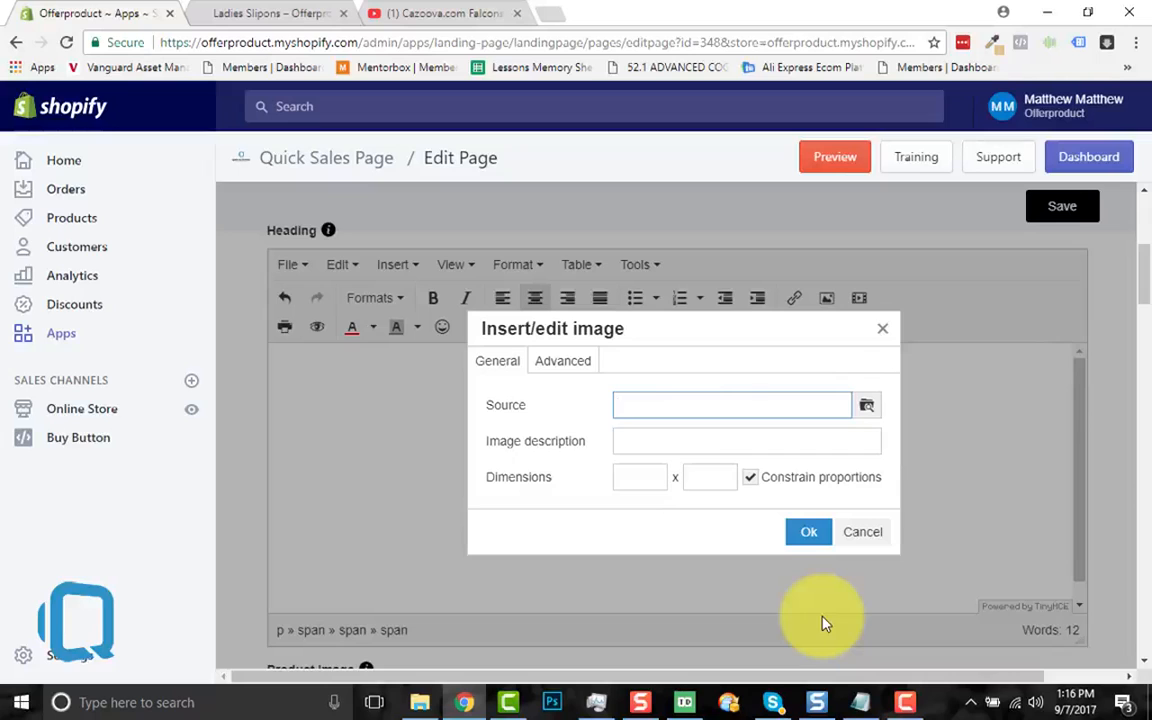
click(630, 468)
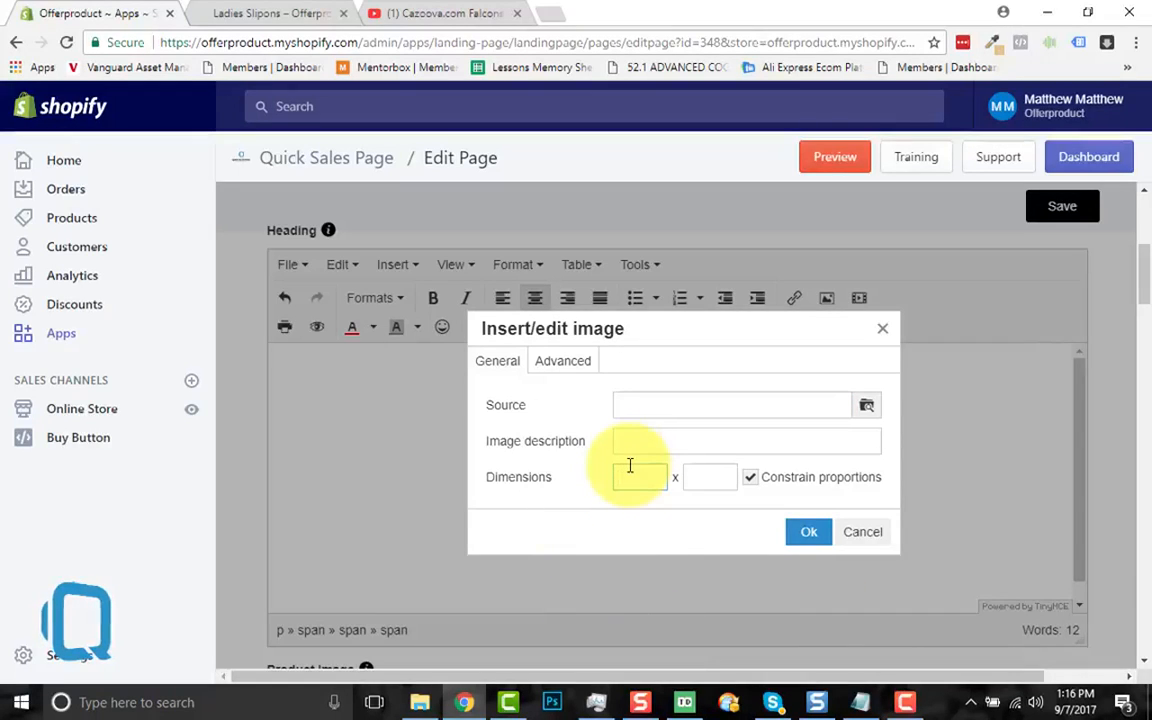
click(885, 333)
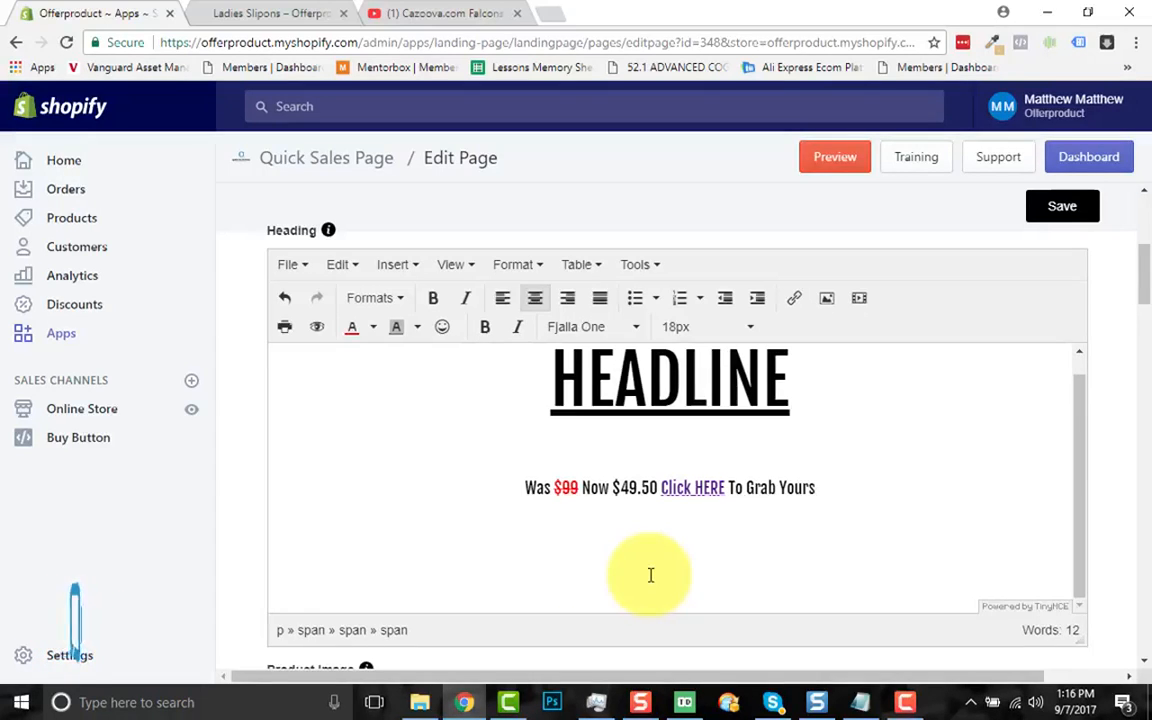
click(421, 701)
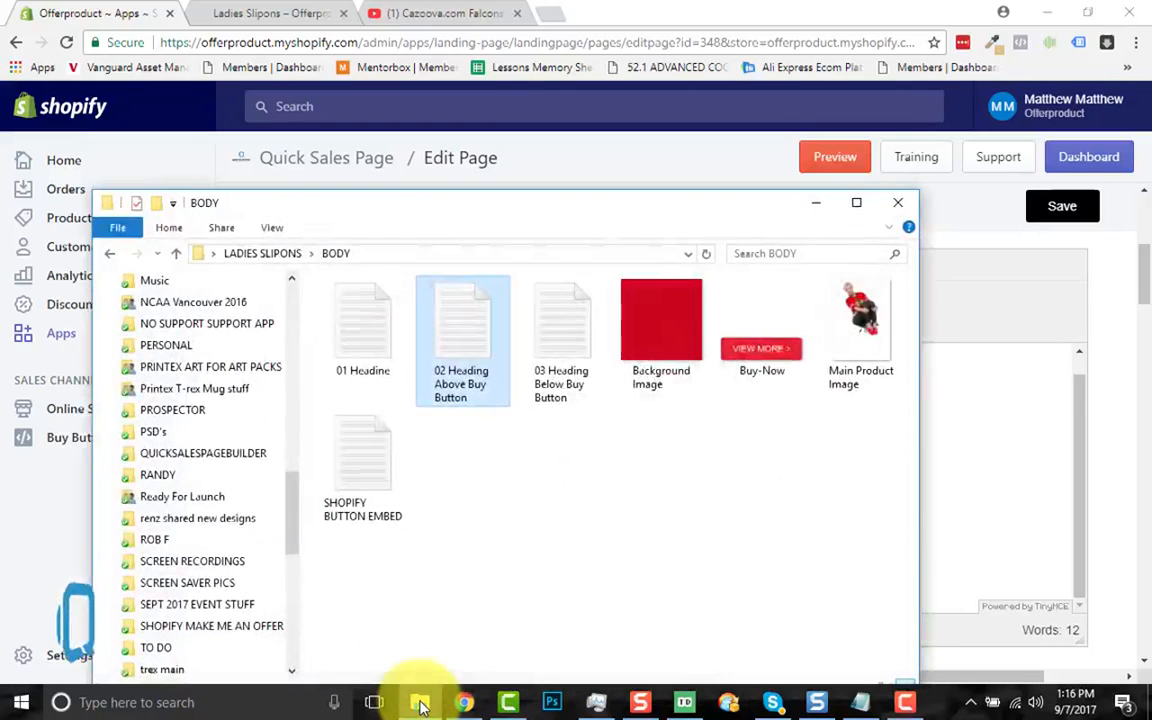
double_click(343, 368)
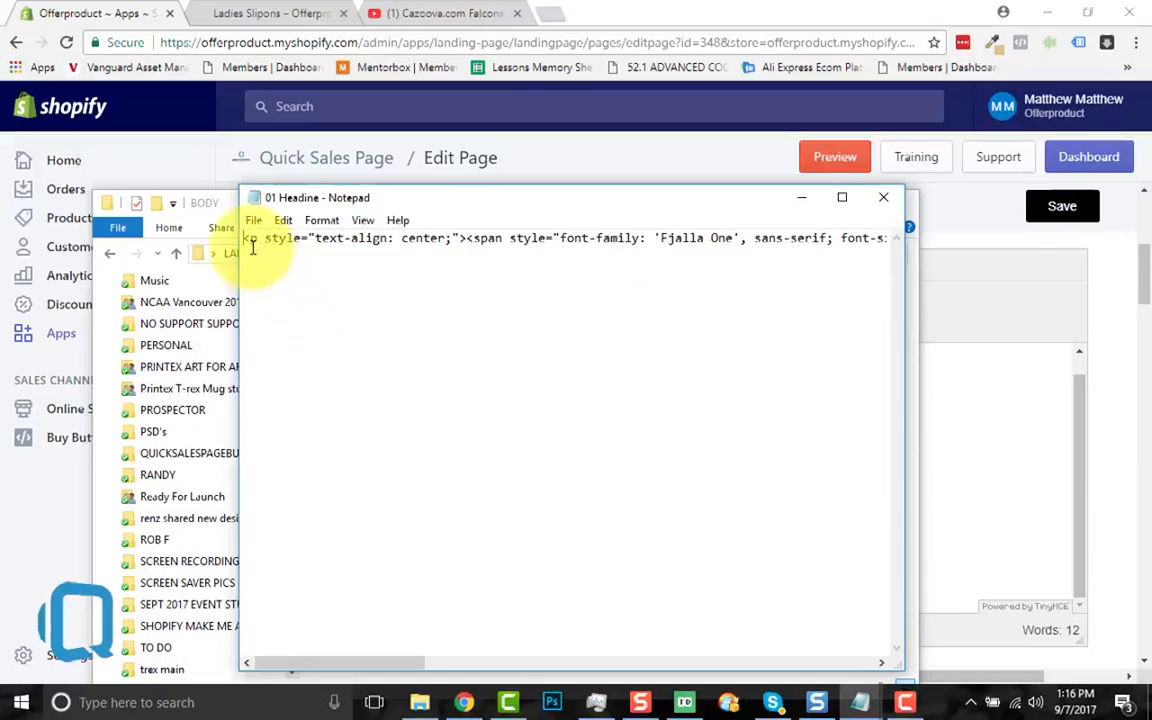
key(ctrl+a)
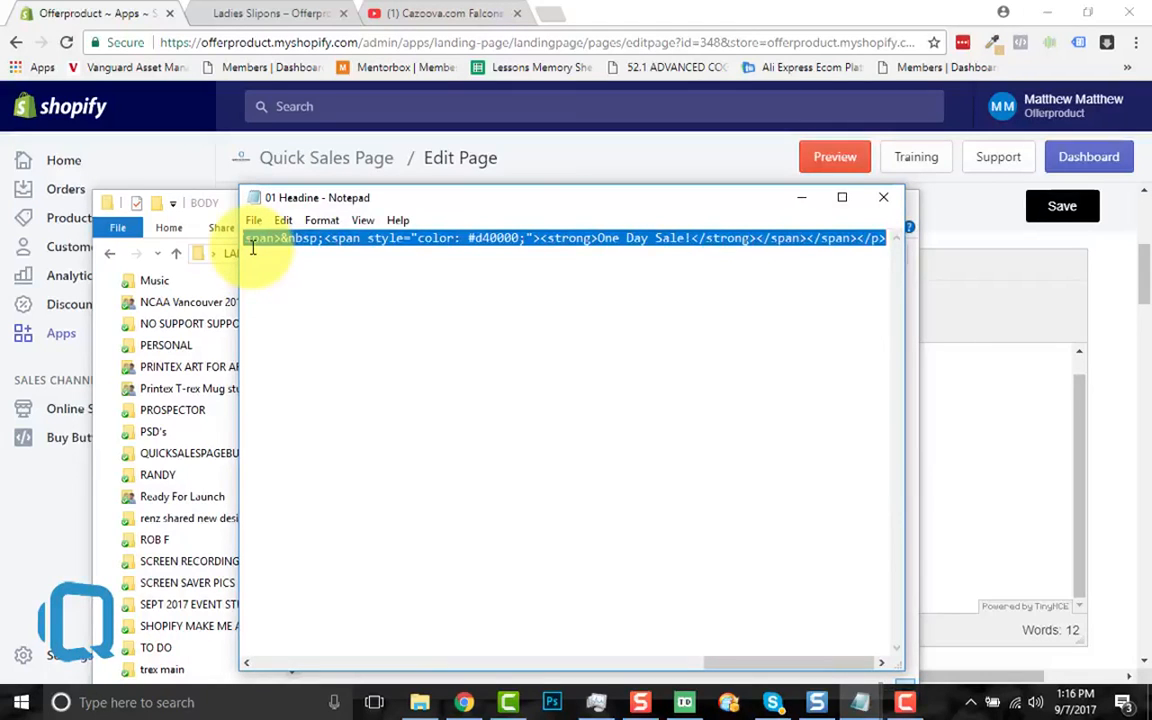
click(883, 197)
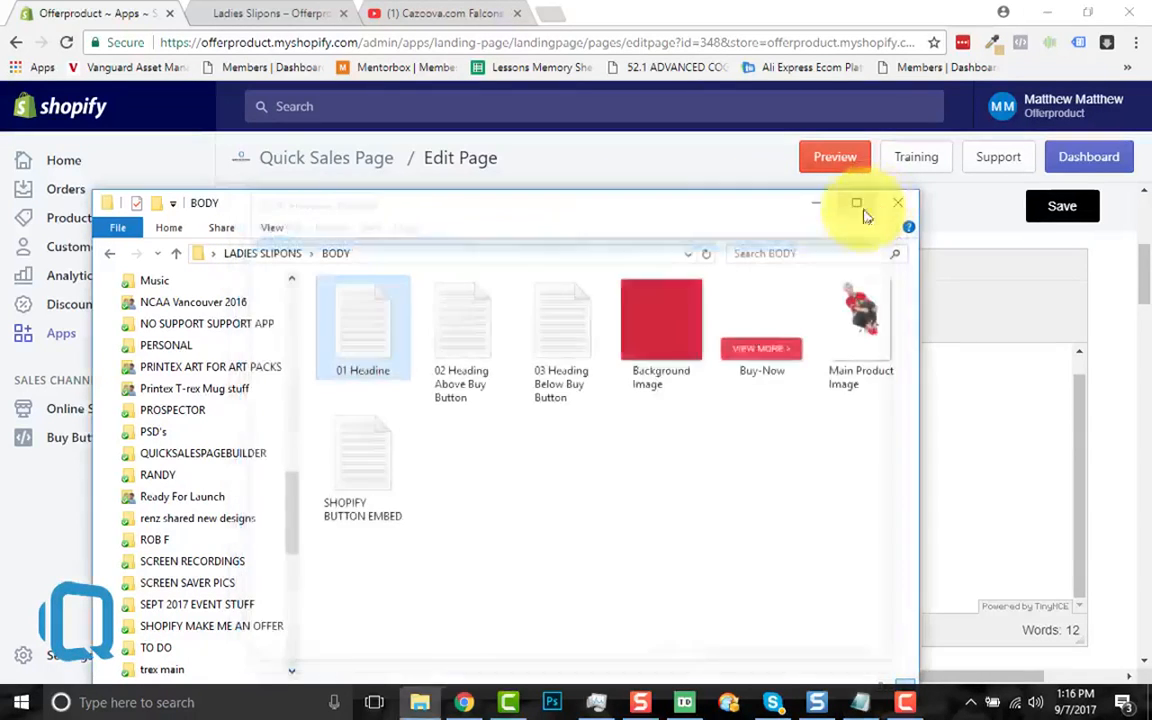
click(814, 207)
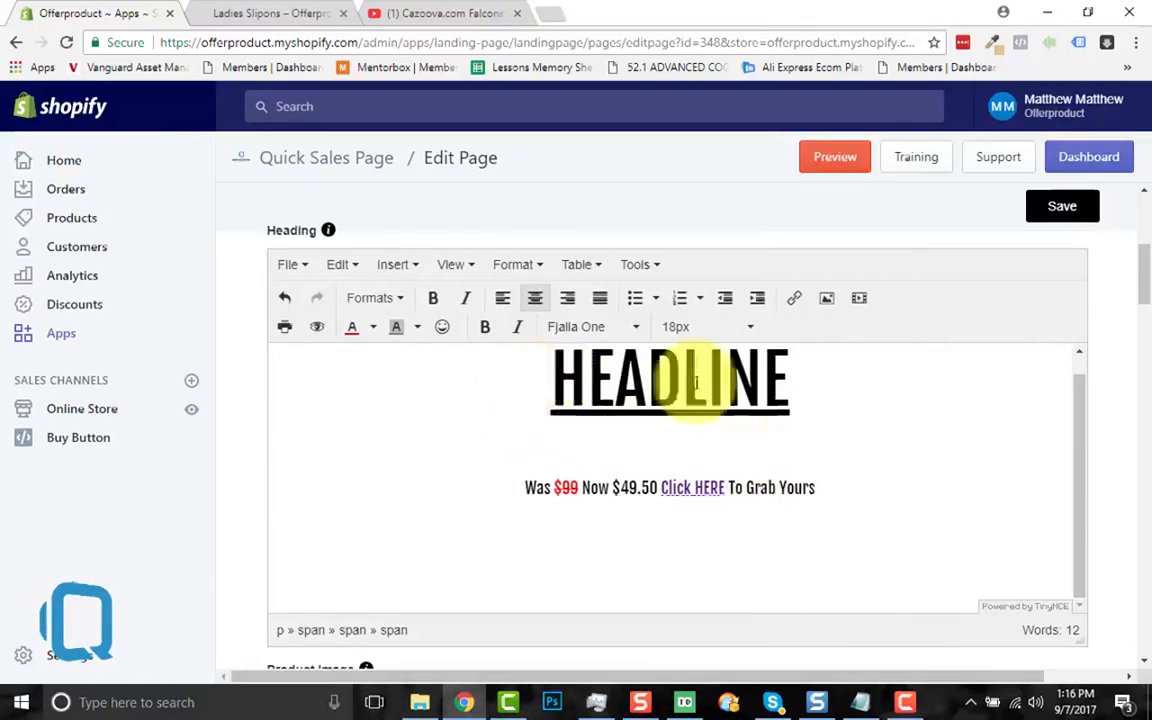
Step: Replace the heading's source HTML with the 'Save 50% On Ladies Collector Casual Slip Ons. One Day Sale!' code
click(830, 494)
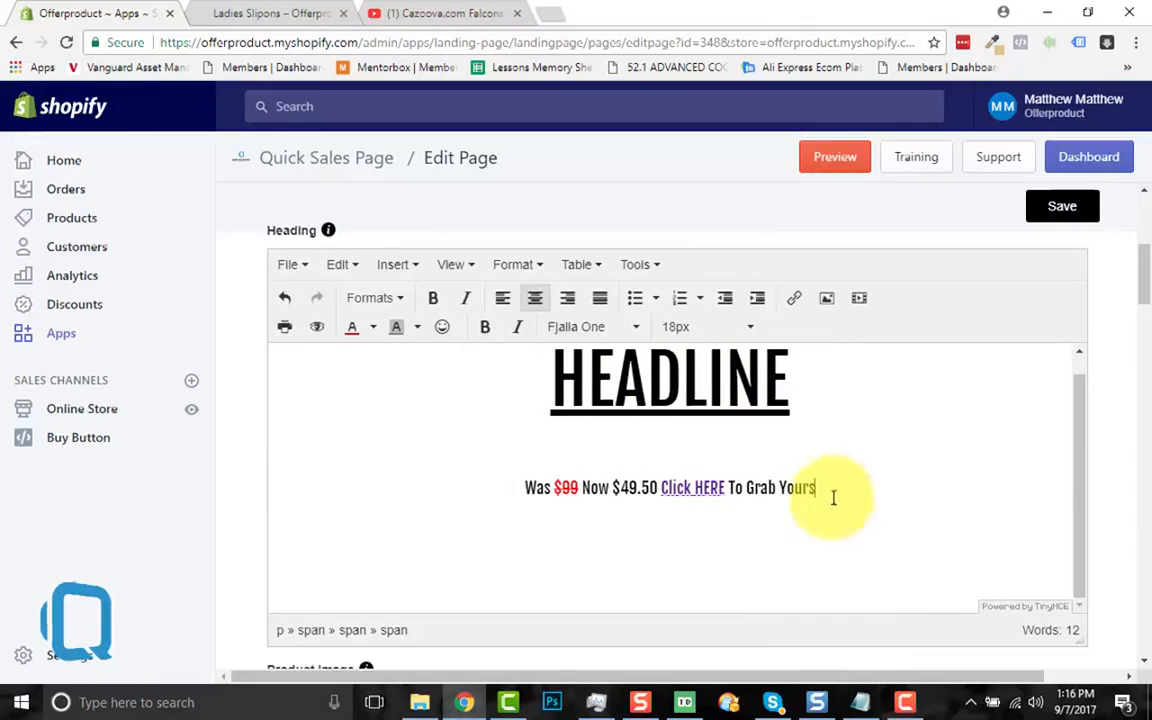
click(650, 274)
click(656, 296)
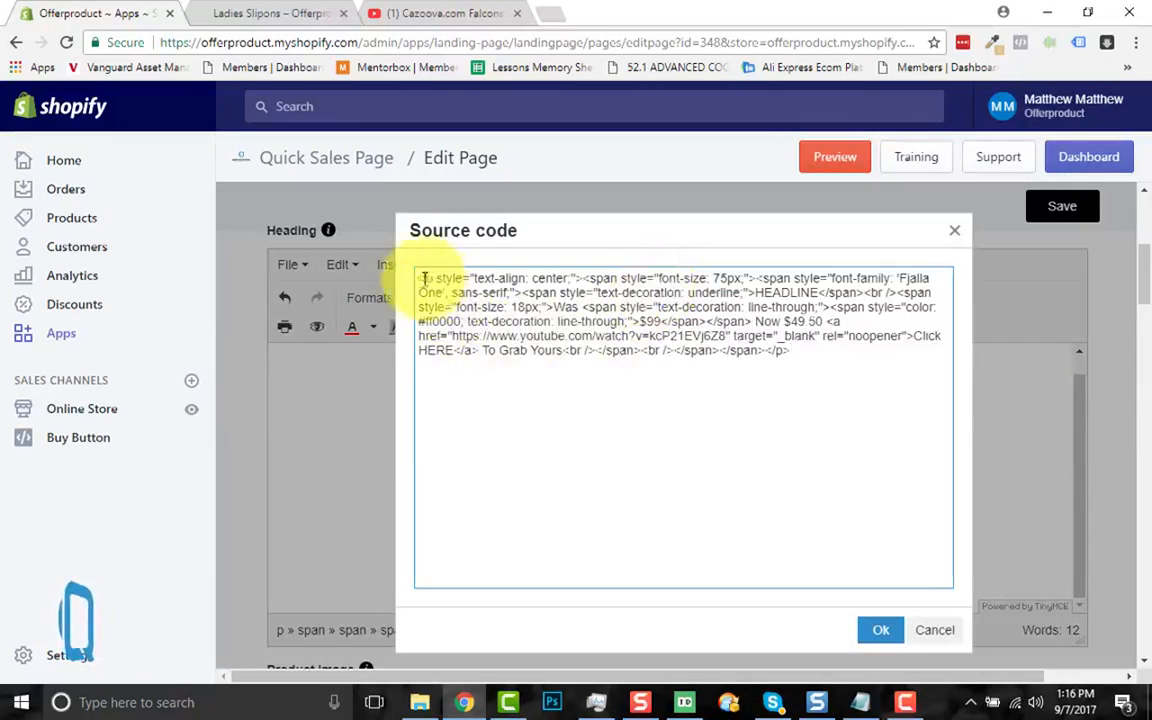
drag(424, 279, 825, 360)
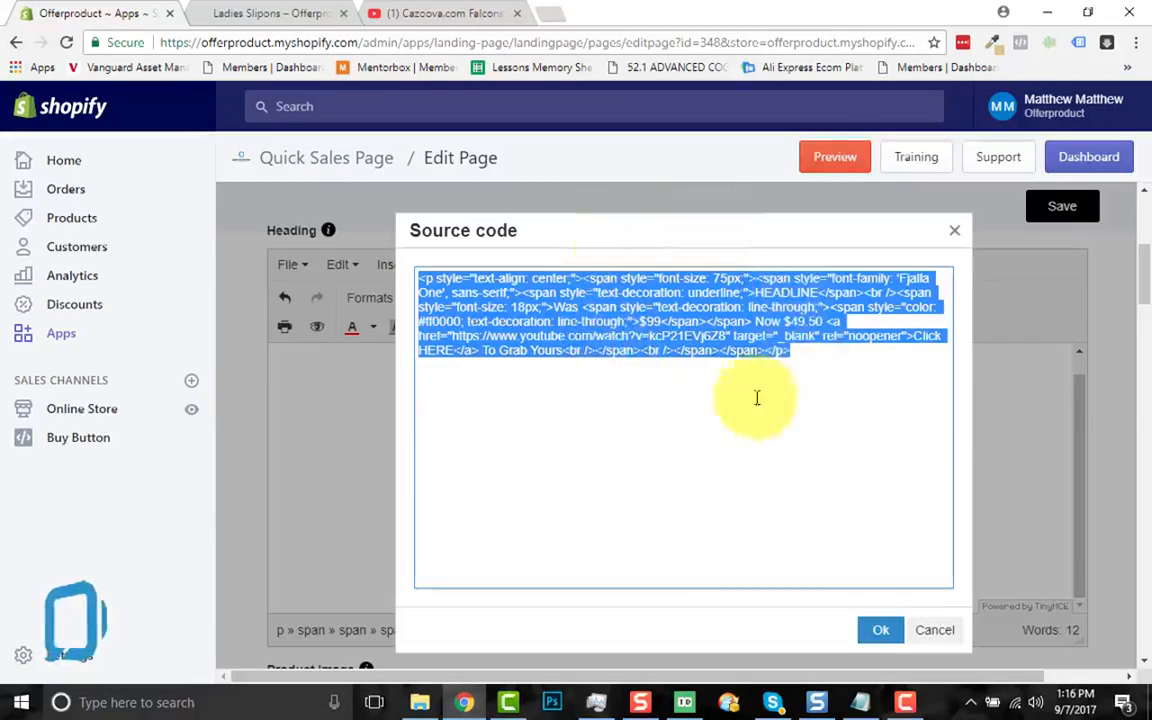
key(Delete)
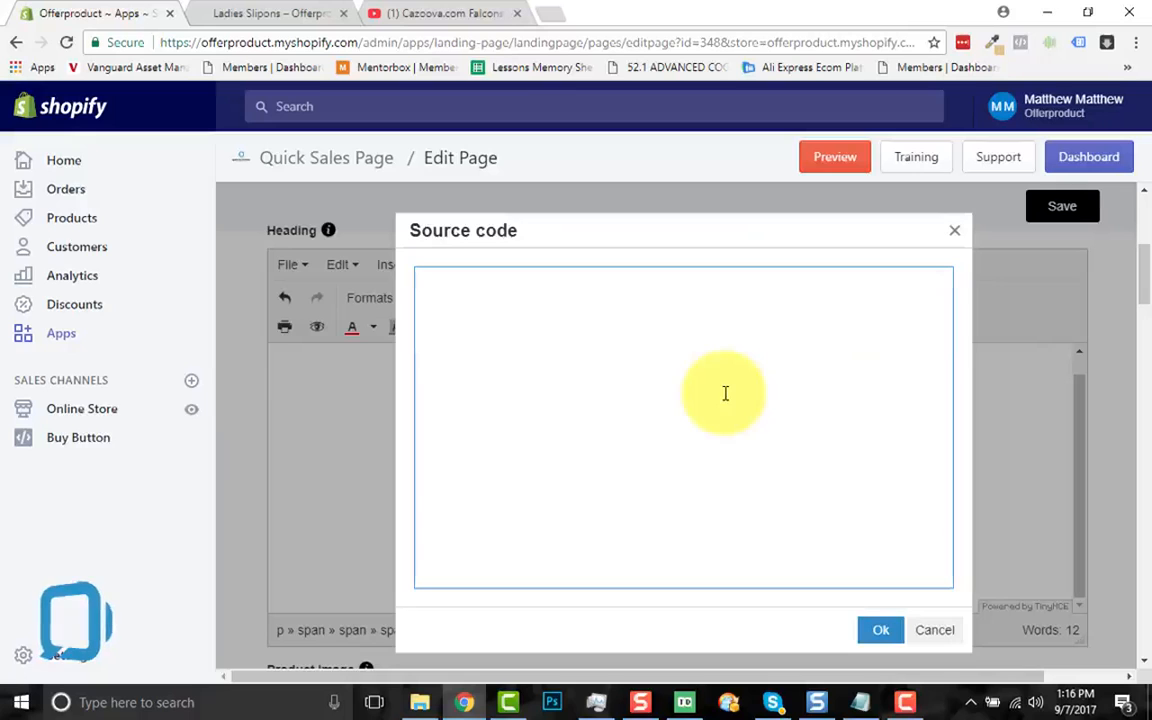
text(<p style="text-align: center;"><span style="font-family: 'Fjalla One', sans-serif; font-size: 75px;"><span style="color: #d40000;"><strong>Save 50%</strong></span>&nbsp;<span style="color: #2f2f2f;">On Ladies Collector Casual Slip Ons.</span>&nbsp;<span style="color: #d40000;"><strong>One Day Sale!</strong></span></span></p>)
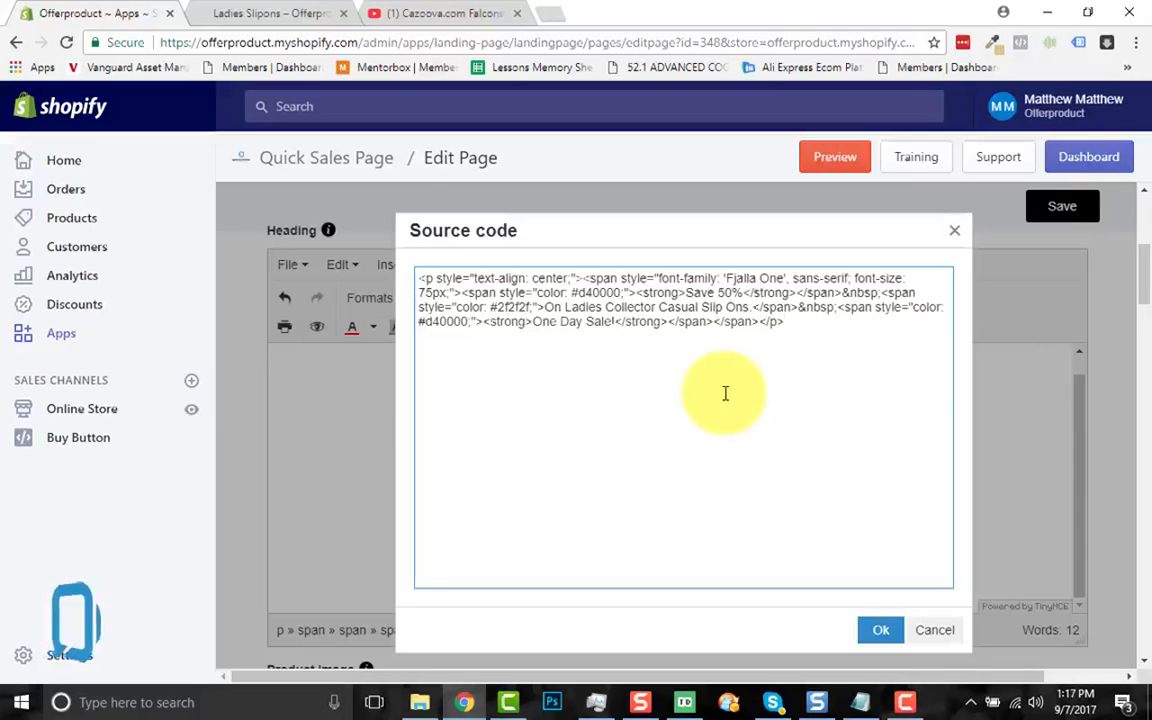
click(875, 628)
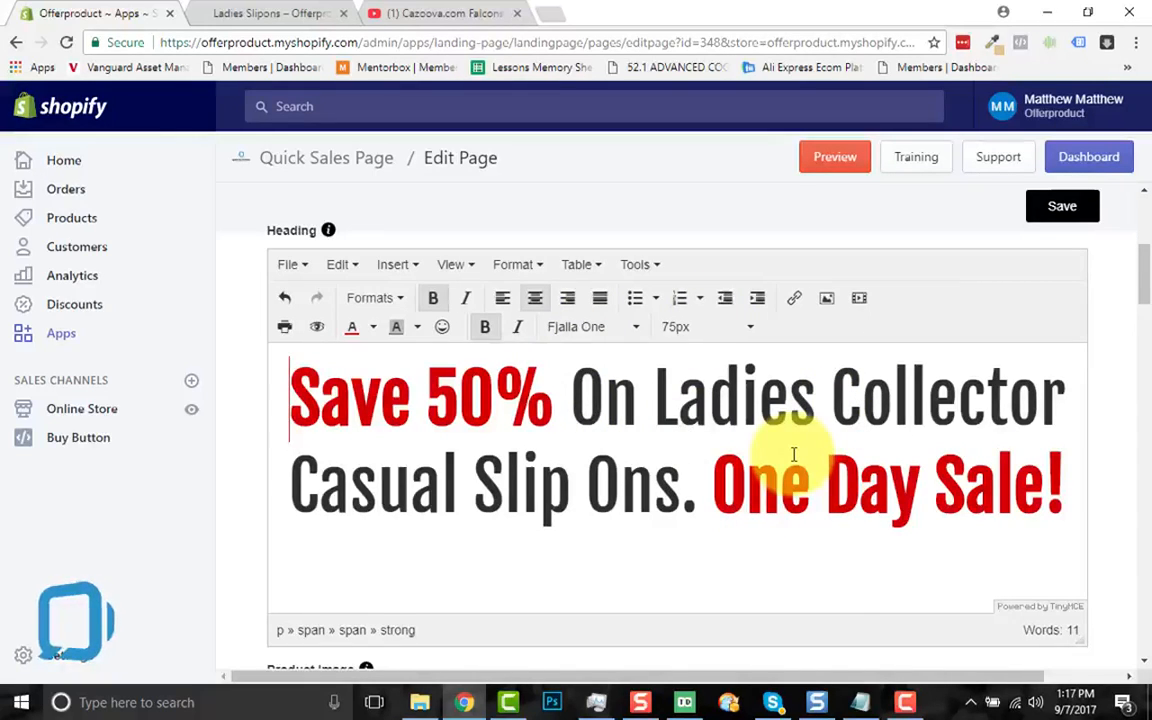
Step: Reopen the heading source code to check it, then close without changes
click(645, 272)
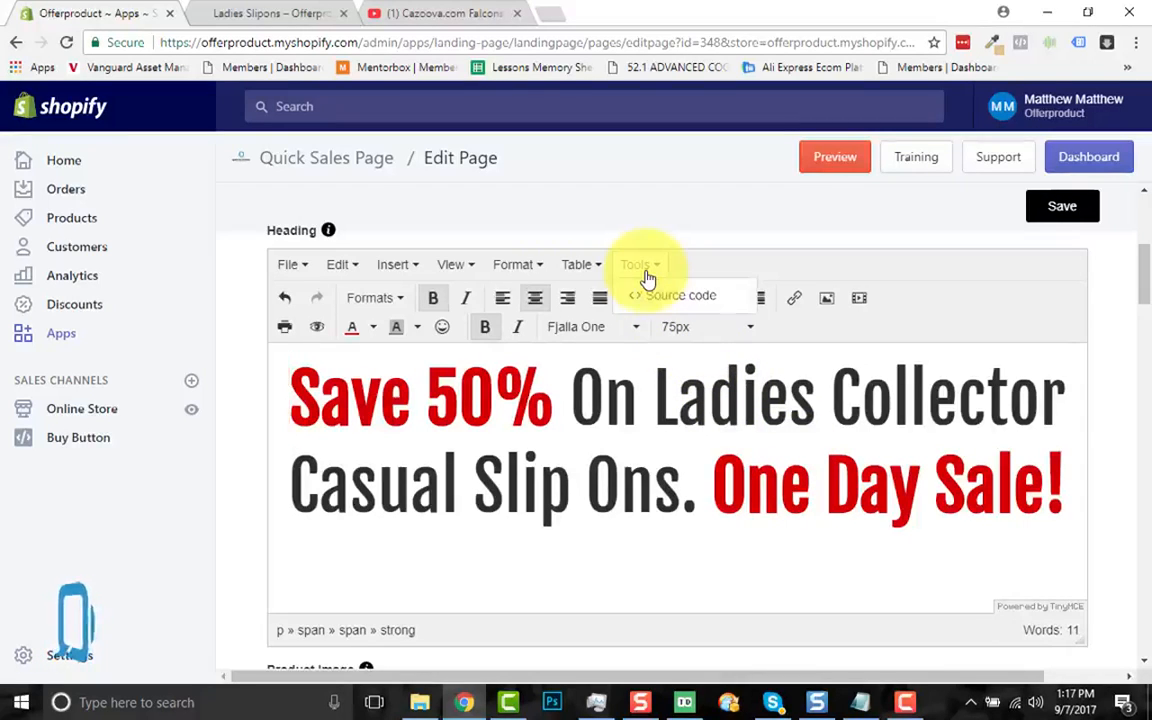
click(650, 296)
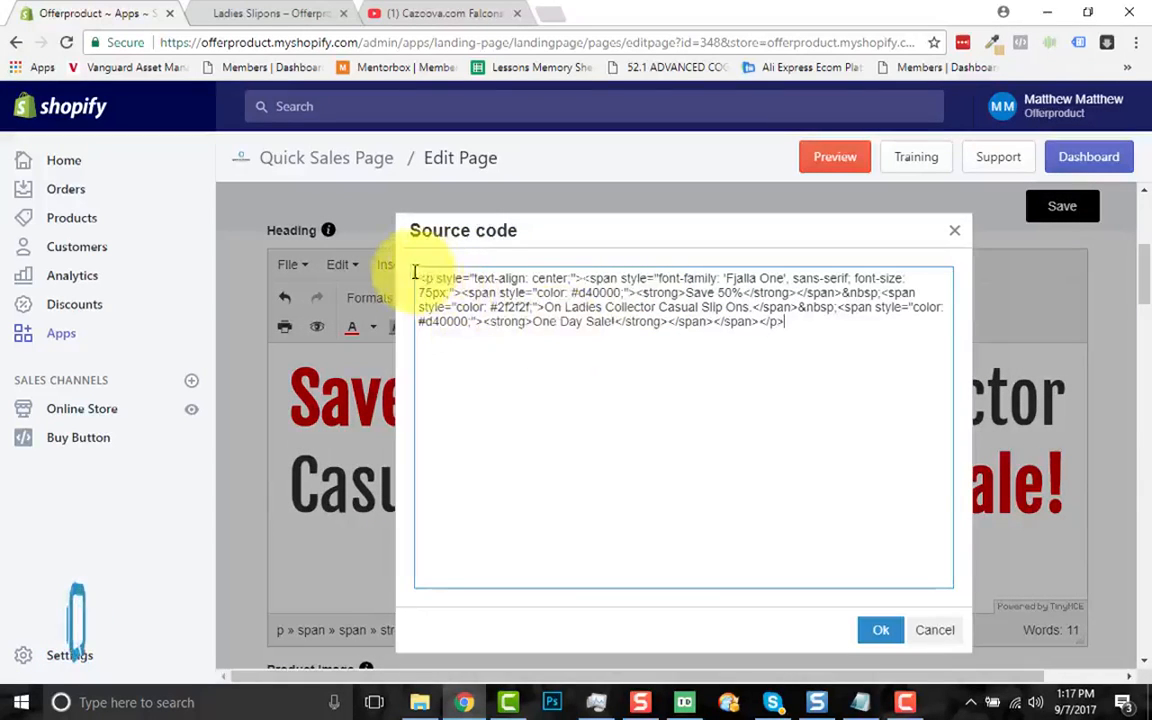
click(956, 232)
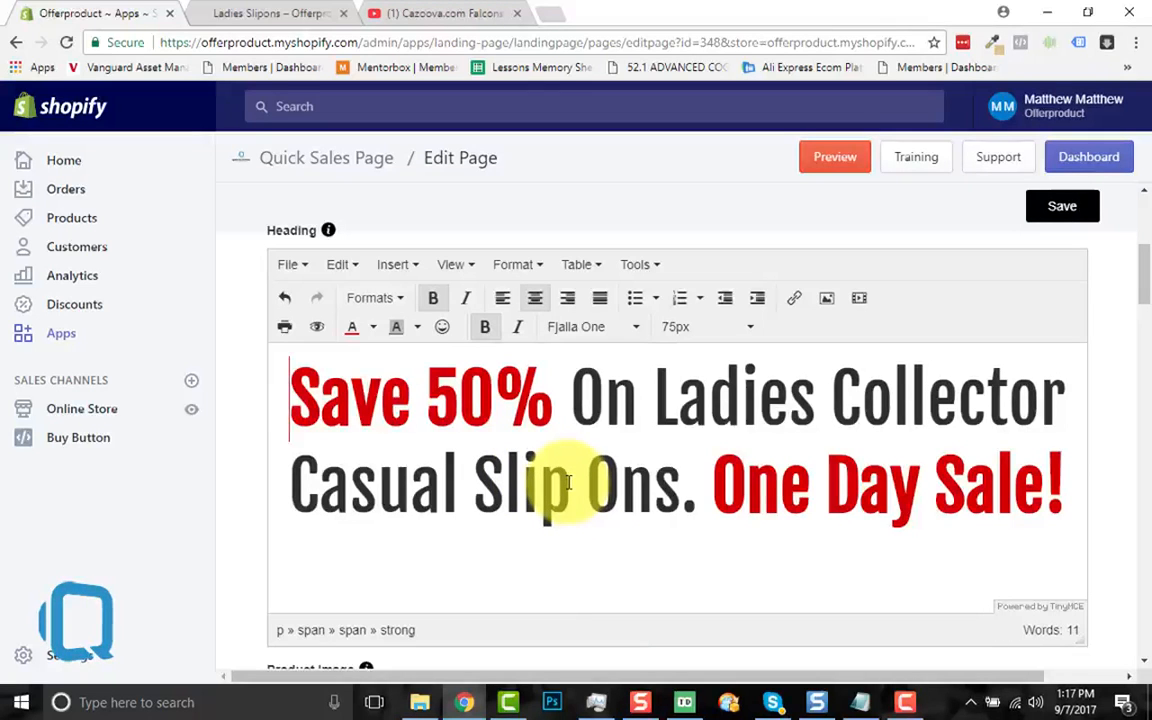
Step: Upload the Main Product Image file as the Product Image
scroll(648, 560, down, 3)
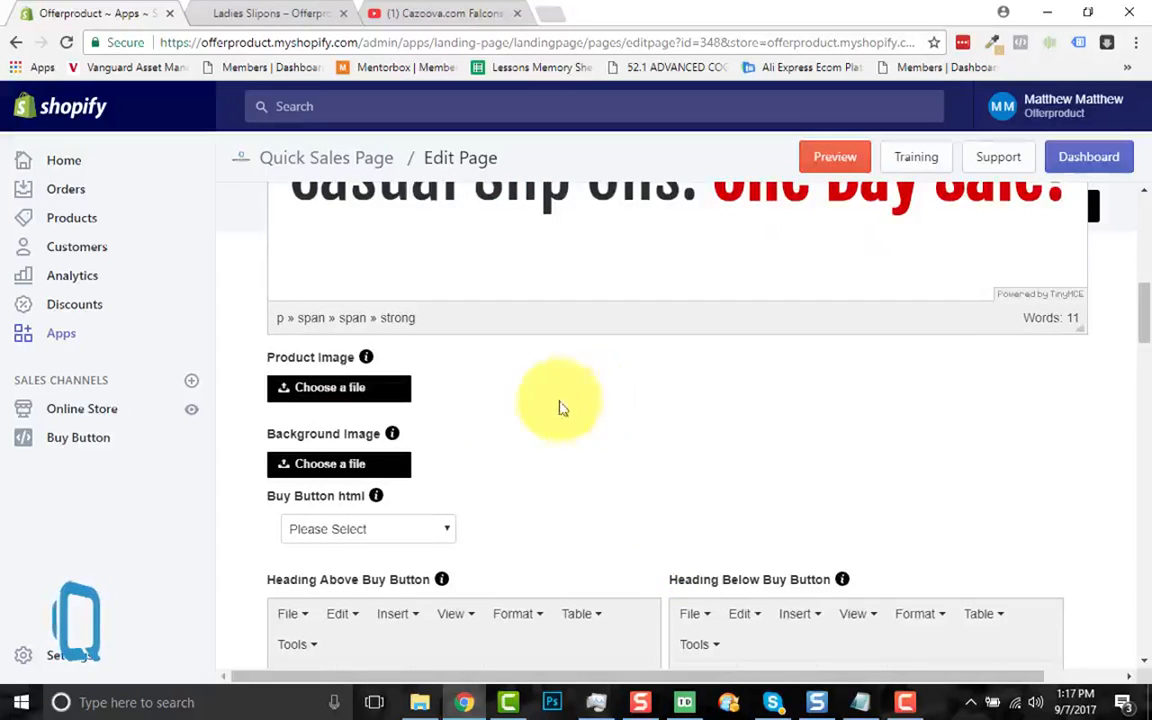
click(345, 398)
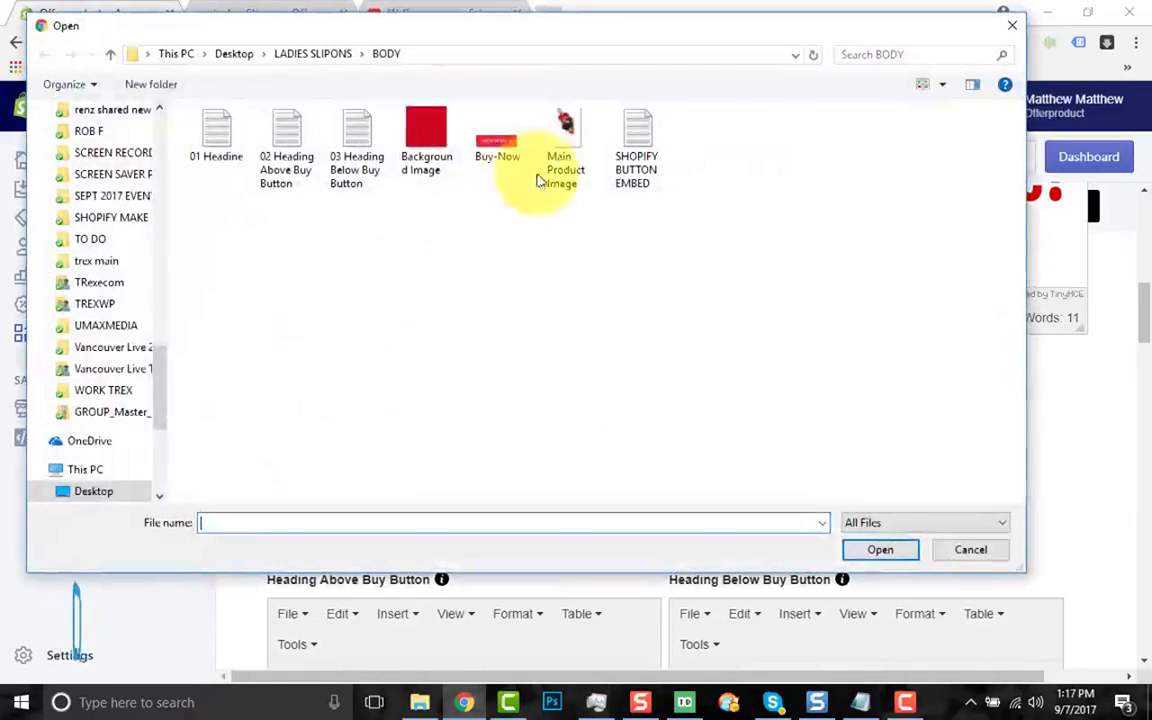
click(560, 140)
click(851, 548)
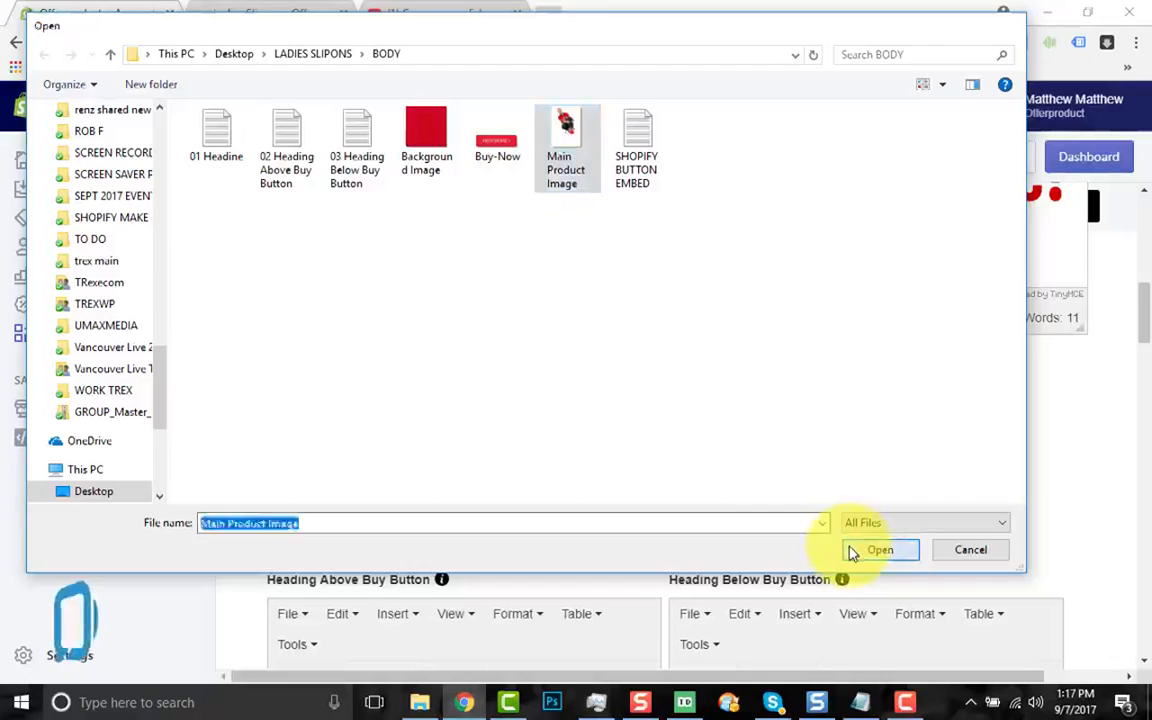
Step: Upload the Background Image file as the page Background Image
scroll(610, 466, down, 1)
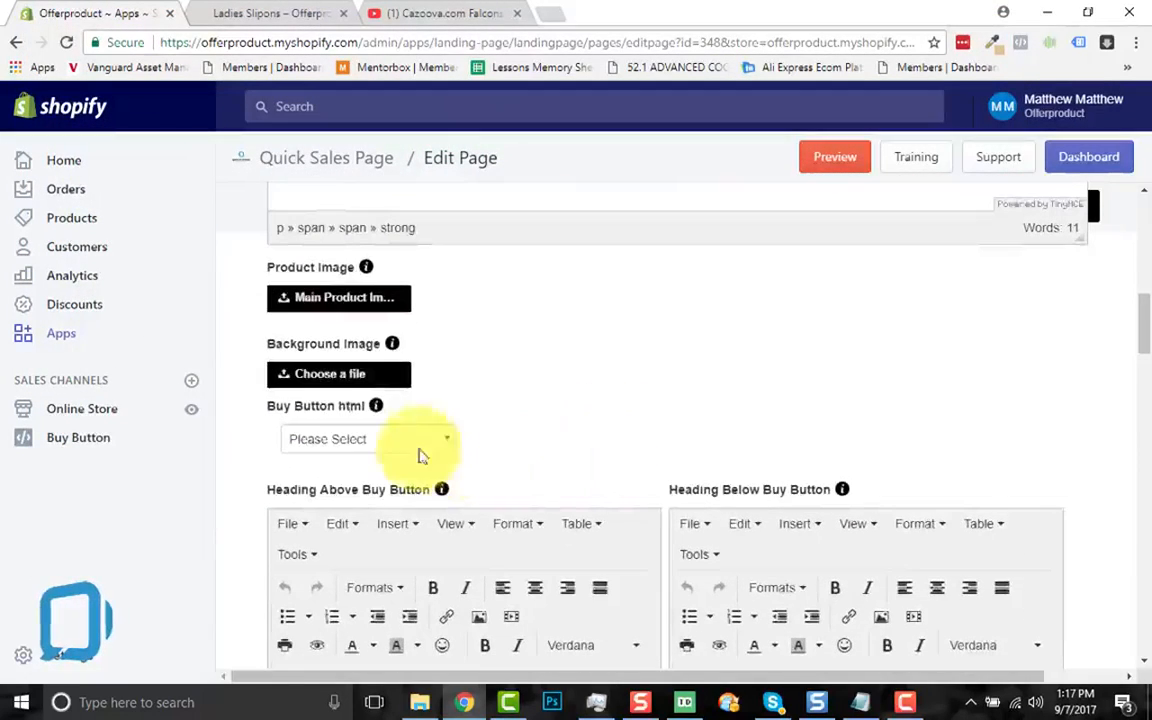
click(342, 379)
click(422, 125)
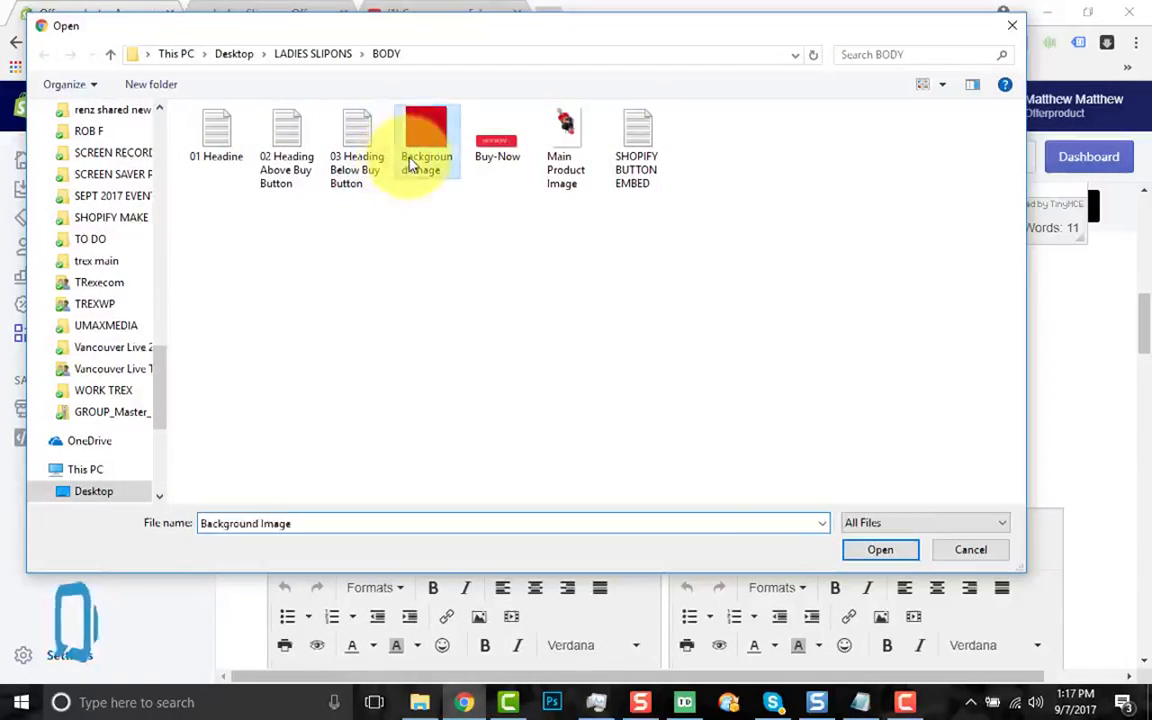
click(867, 554)
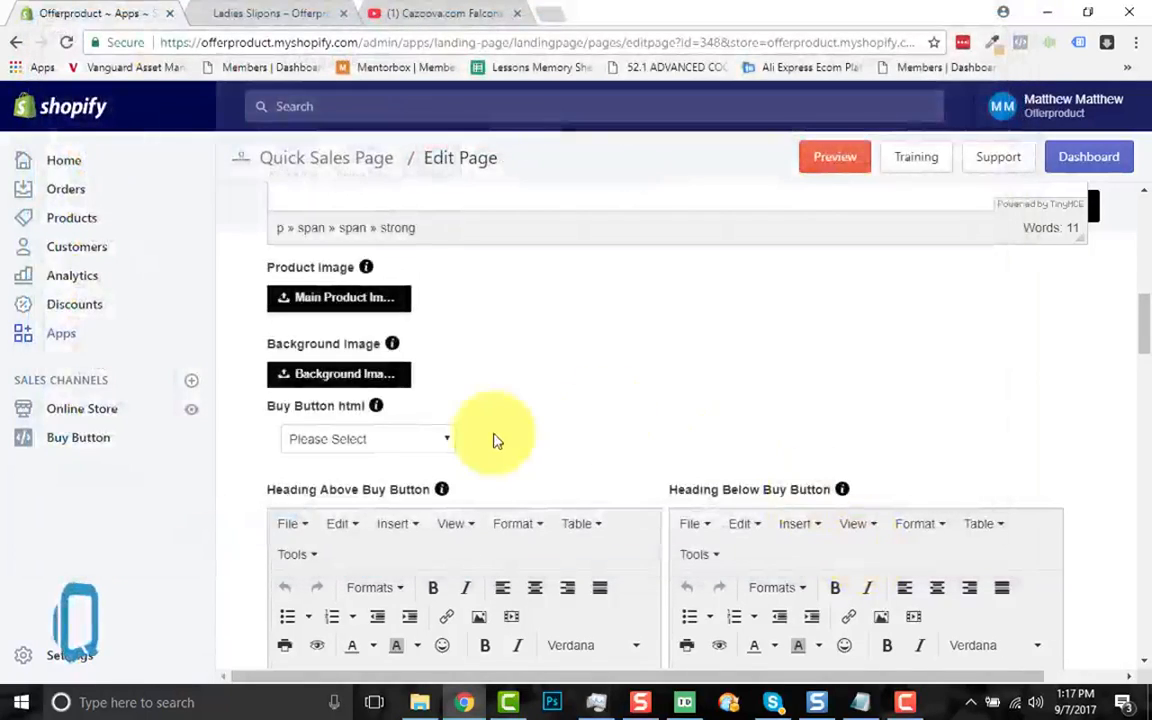
scroll(494, 437, down, 3)
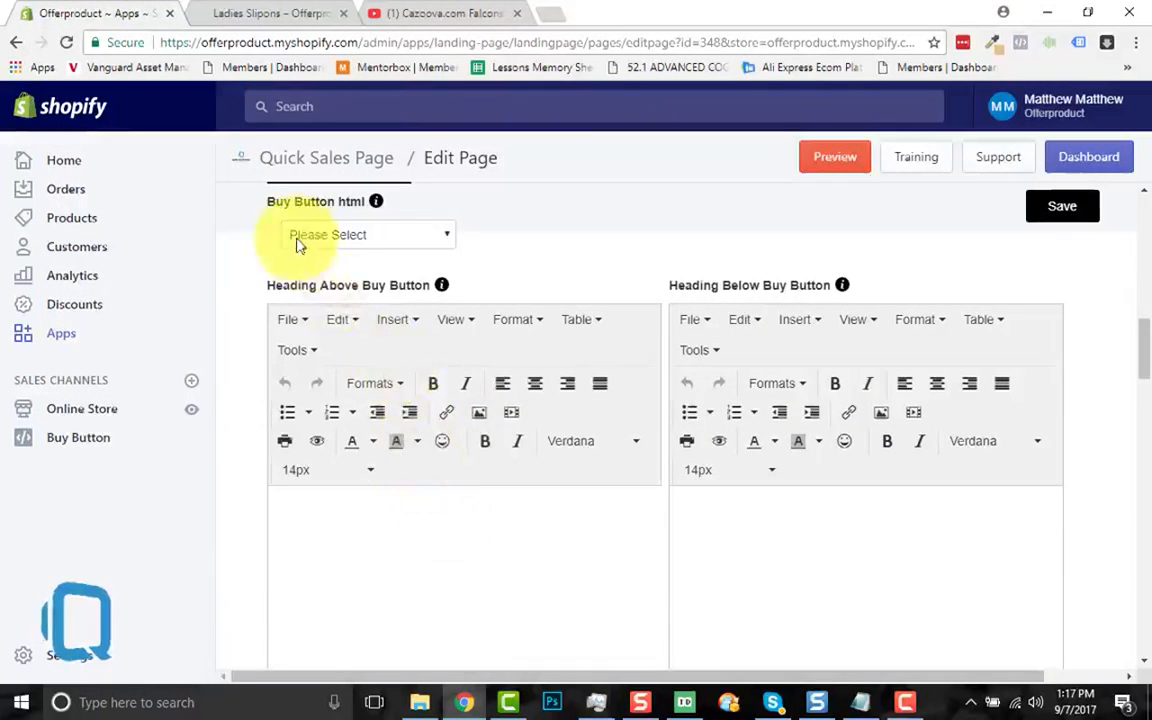
scroll(365, 447, down, 1)
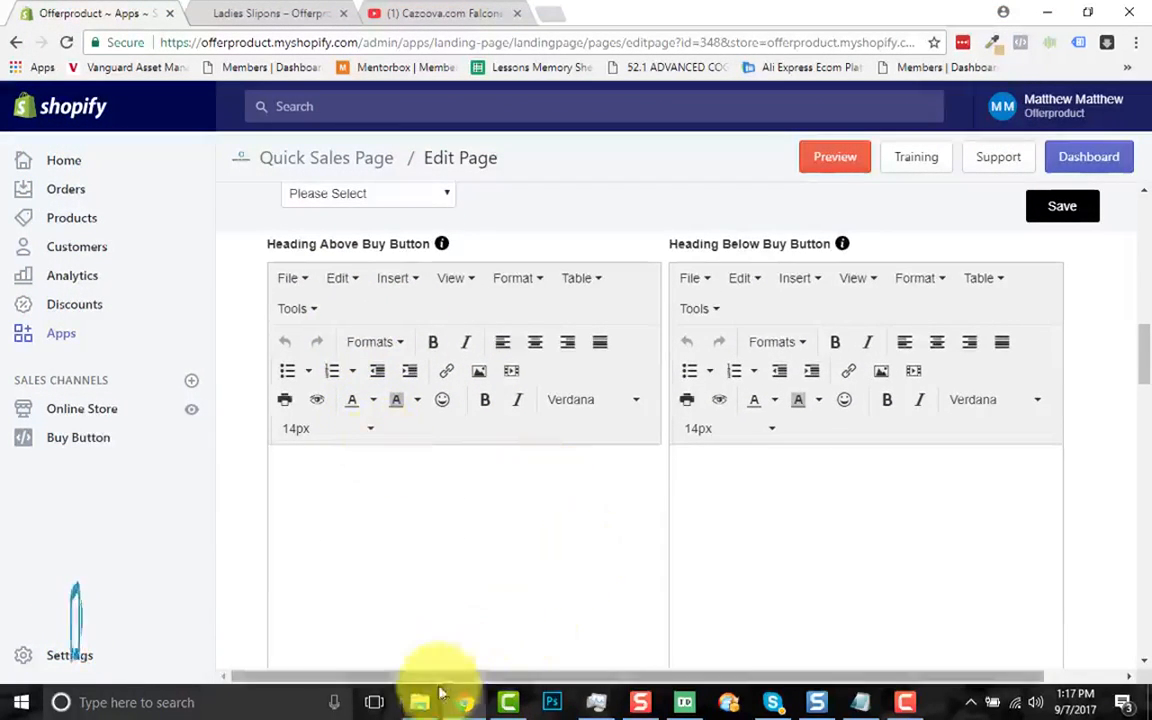
Step: Copy all the HTML from the '02 Heading Above Buy Button' text file
mouse_move(432, 698)
click(432, 650)
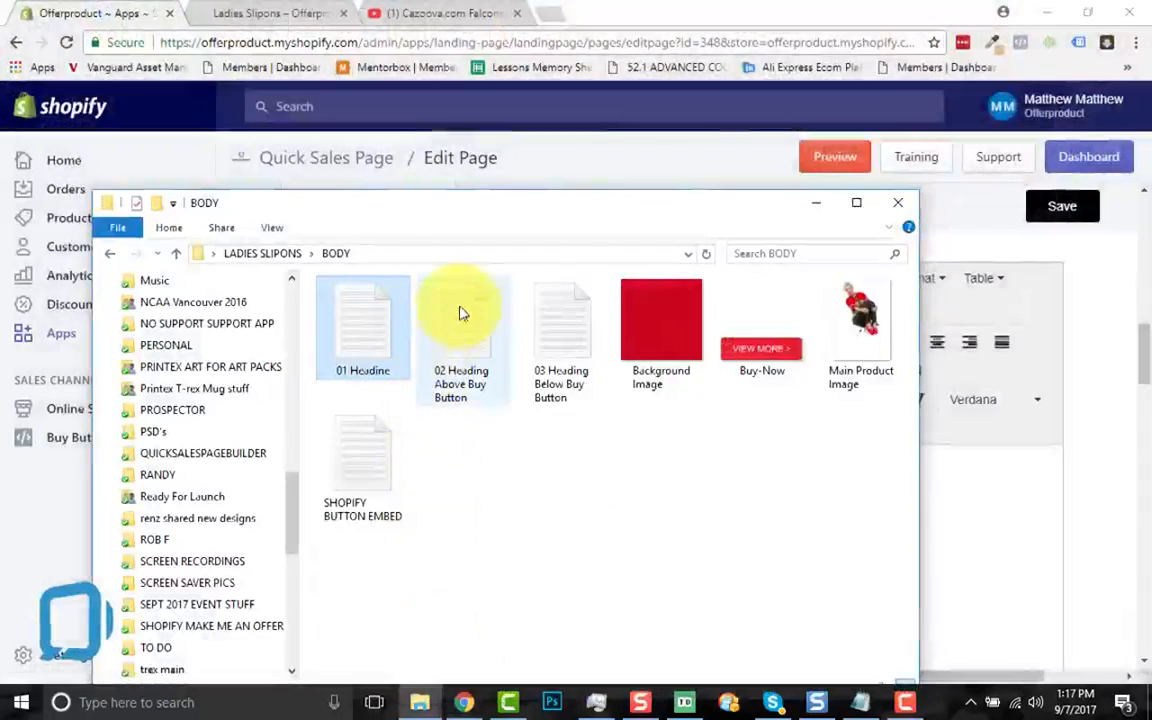
double_click(462, 311)
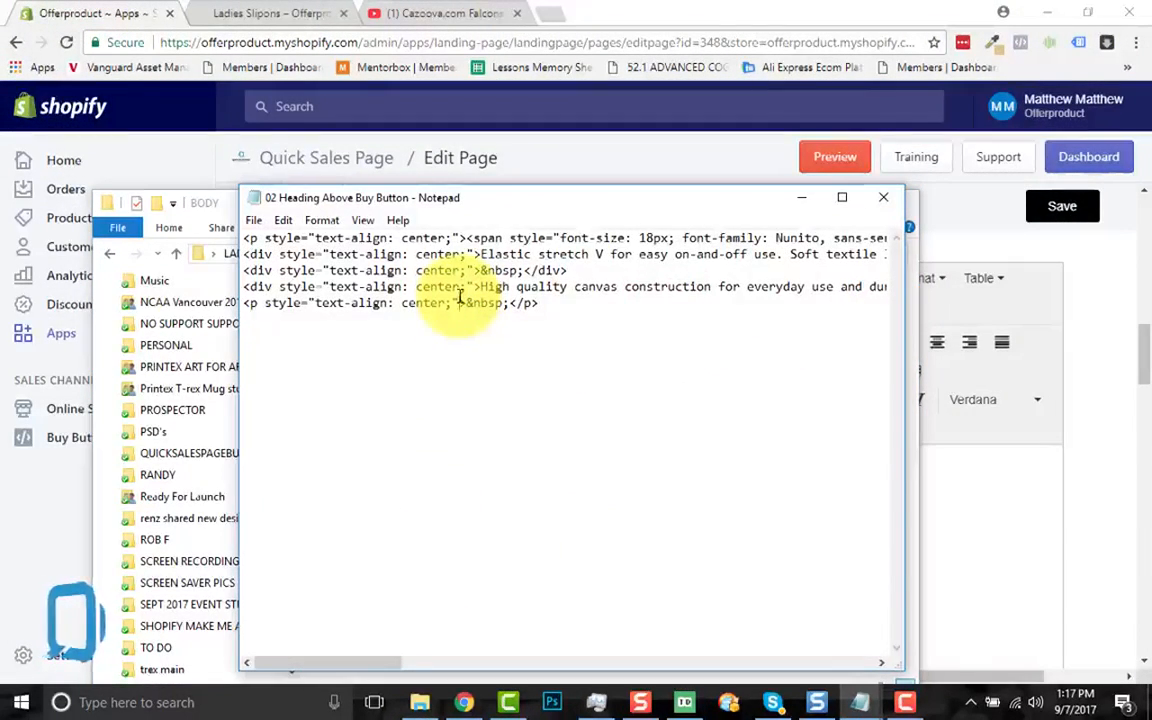
key(ctrl+a)
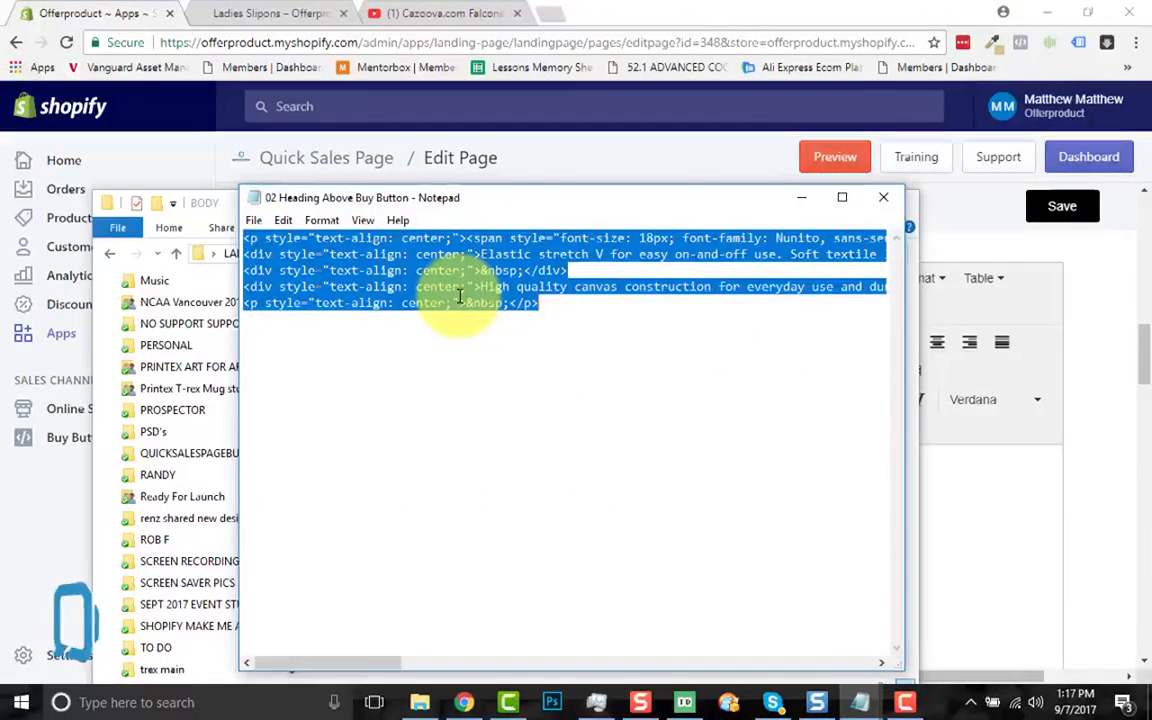
click(888, 209)
click(818, 209)
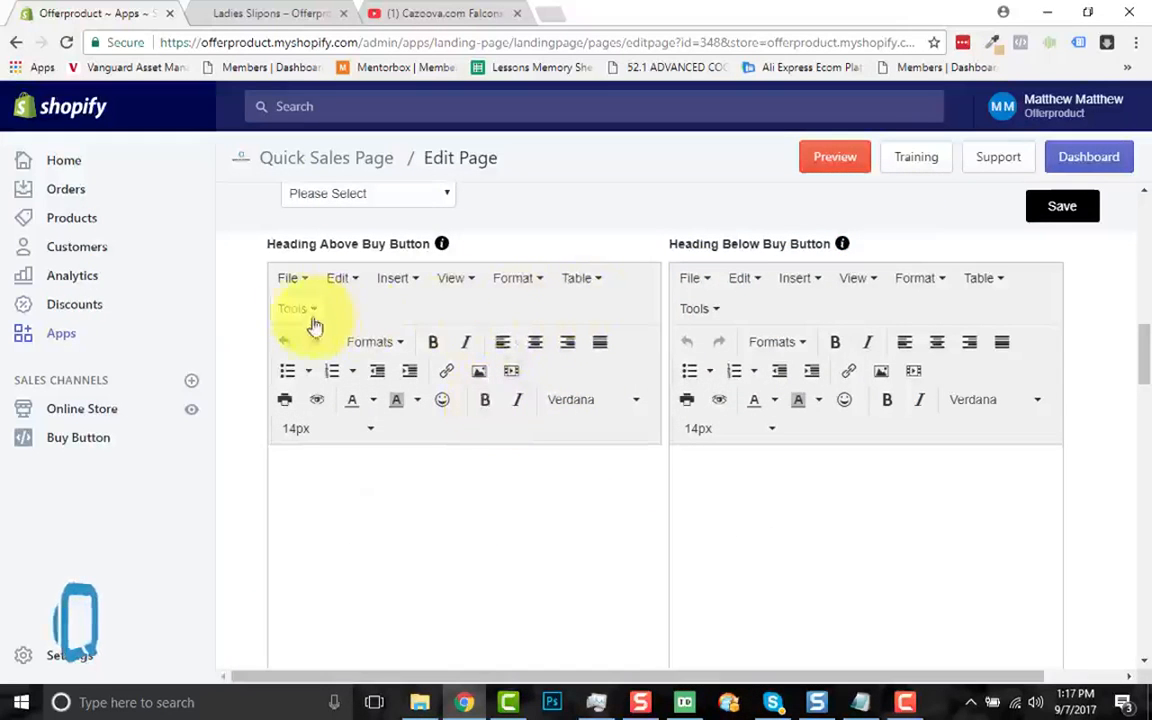
Step: Paste that pricing HTML into the Heading Above Buy Button source code and apply it
click(306, 316)
click(355, 350)
click(476, 347)
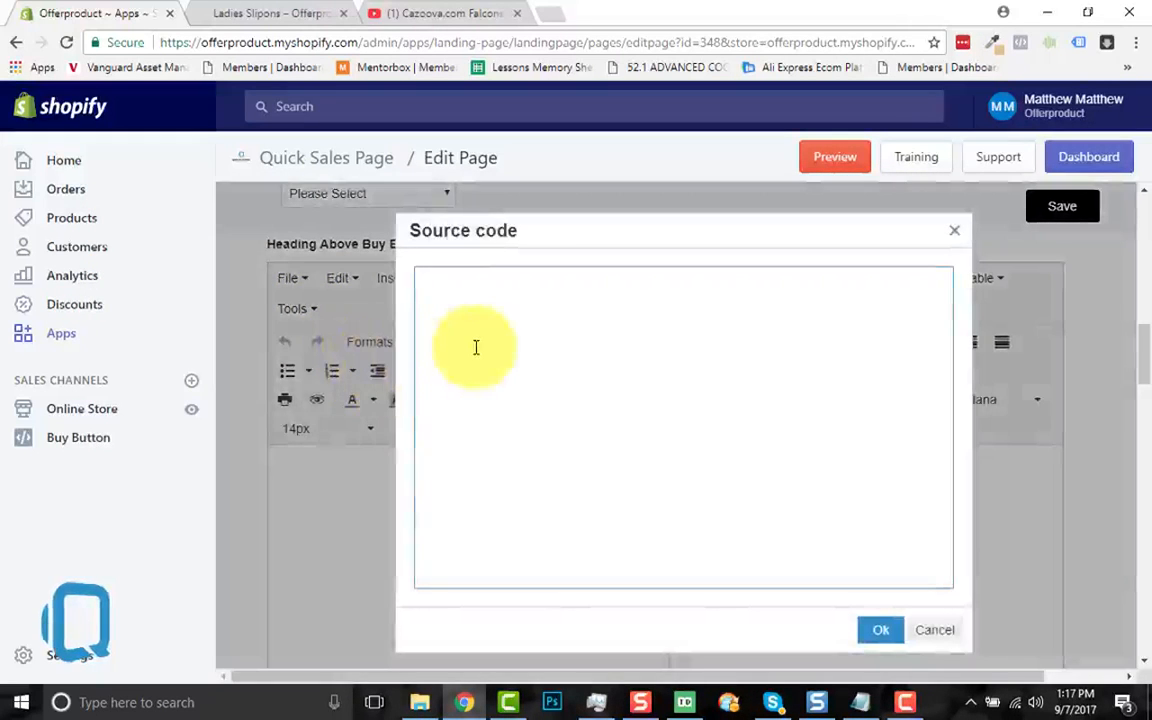
text(<p style="text-align: center;"><span style="font-size: 18px; font-family: Nunito, sans-serif;">Retail Price $109.95<br /></span><br /><span style="font-size: 24px; font-family: 'Fjalla One', sans-serif;">Today's Price&nbsp;<span style="color: #ff0000;"><strong><span style="color: #d40000;">$54.95</span><br /></strong></span></span><br />Features a full wrap canvas print.</p> <div style="text-align: center;">Elastic stretch V for easy on-and-off use. Soft textile lining with lightweight construction for maximum comfort.</div> <div style="text-align: center;">&nbsp;</div> <div style="text-align: center;">High quality canvas construction for everyday use and durable EVA outsole for exceptional traction.<br /><span style="color: #d40000;"><strong>Talk to us through live chat!</strong></span></div> <p style="text-align: center;">&nbsp;</p>)
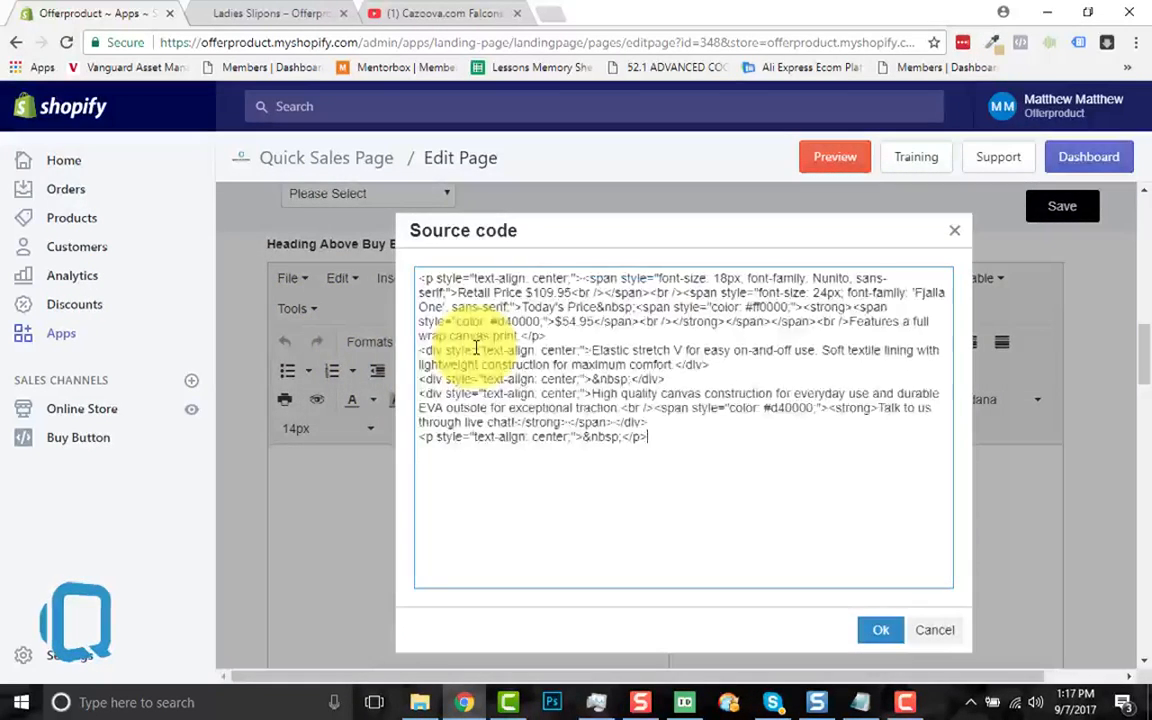
click(878, 631)
scroll(599, 553, down, 1)
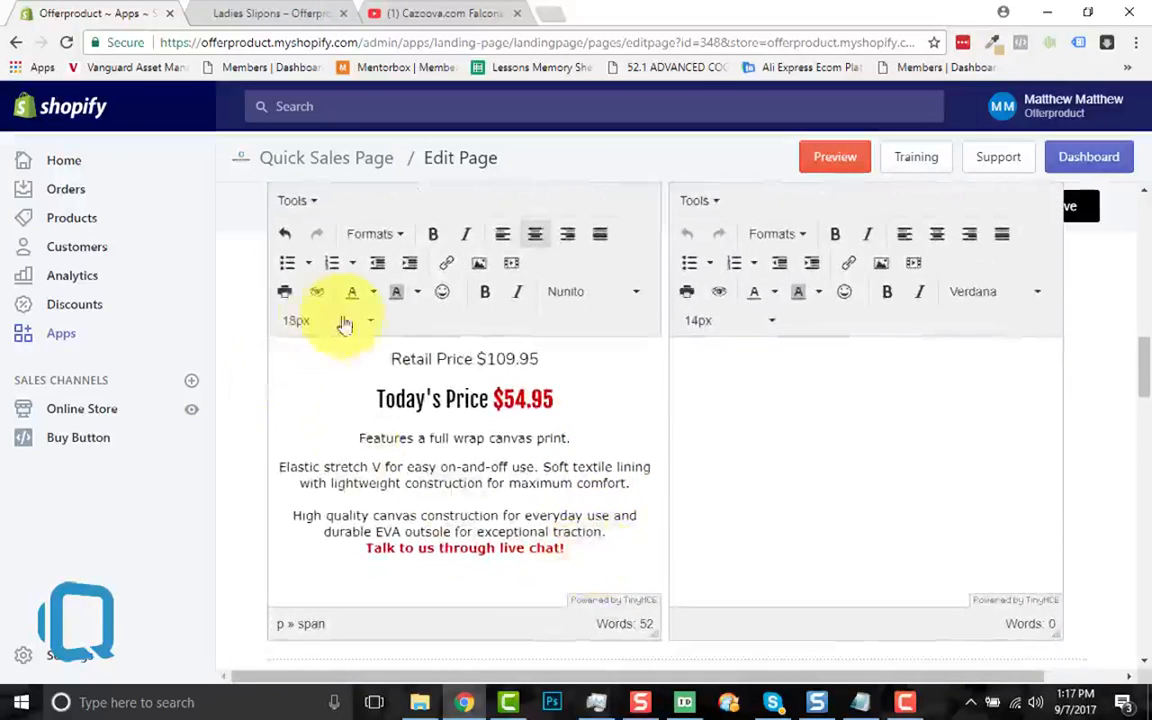
Step: Cut the live-chat line from the upper section and enter a centred contact line below the buy button
click(703, 403)
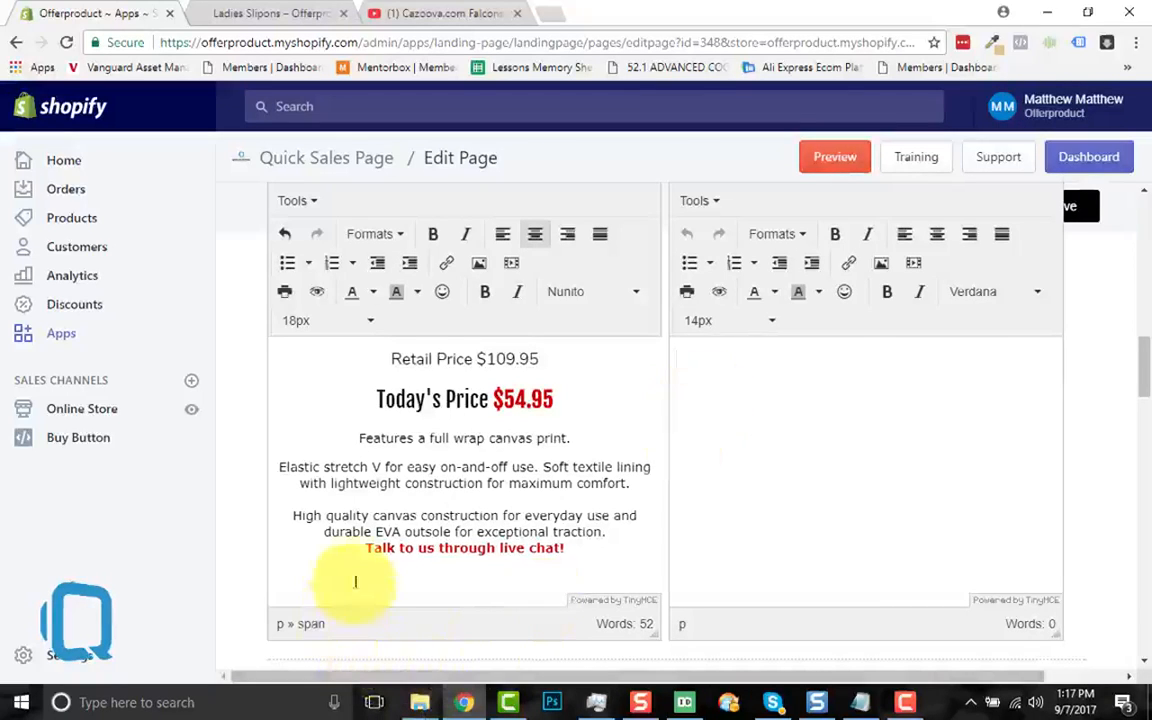
drag(362, 549, 585, 556)
key(ctrl+x)
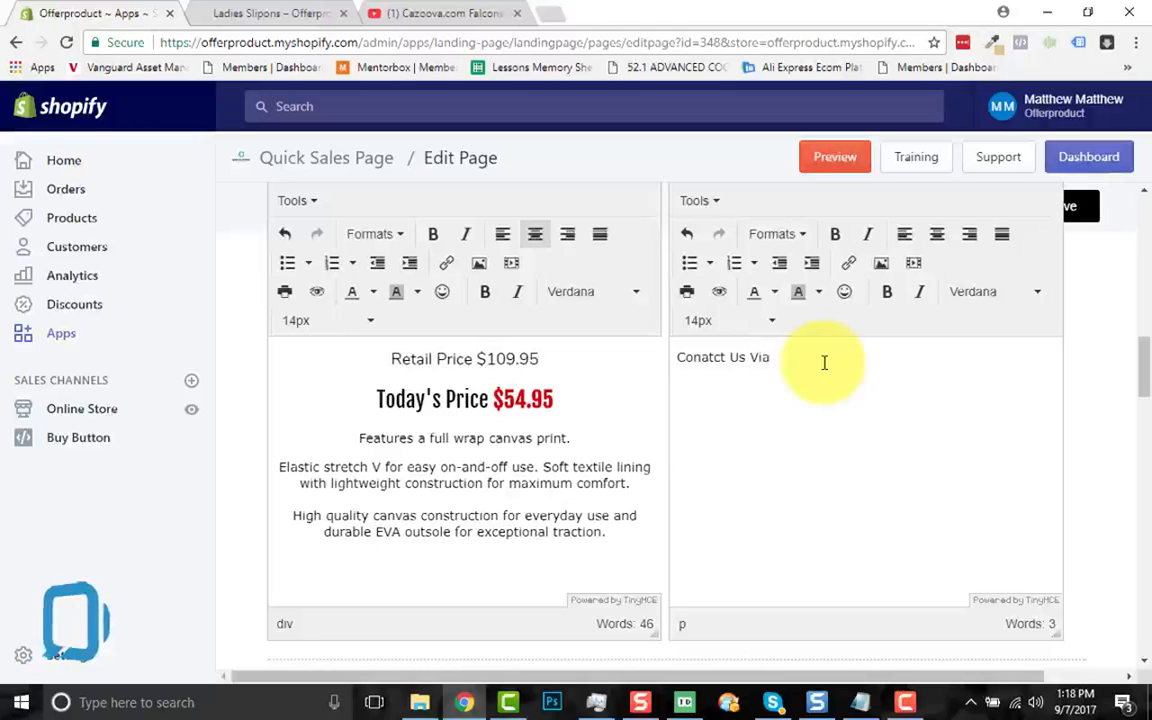
text(Live Chat!)
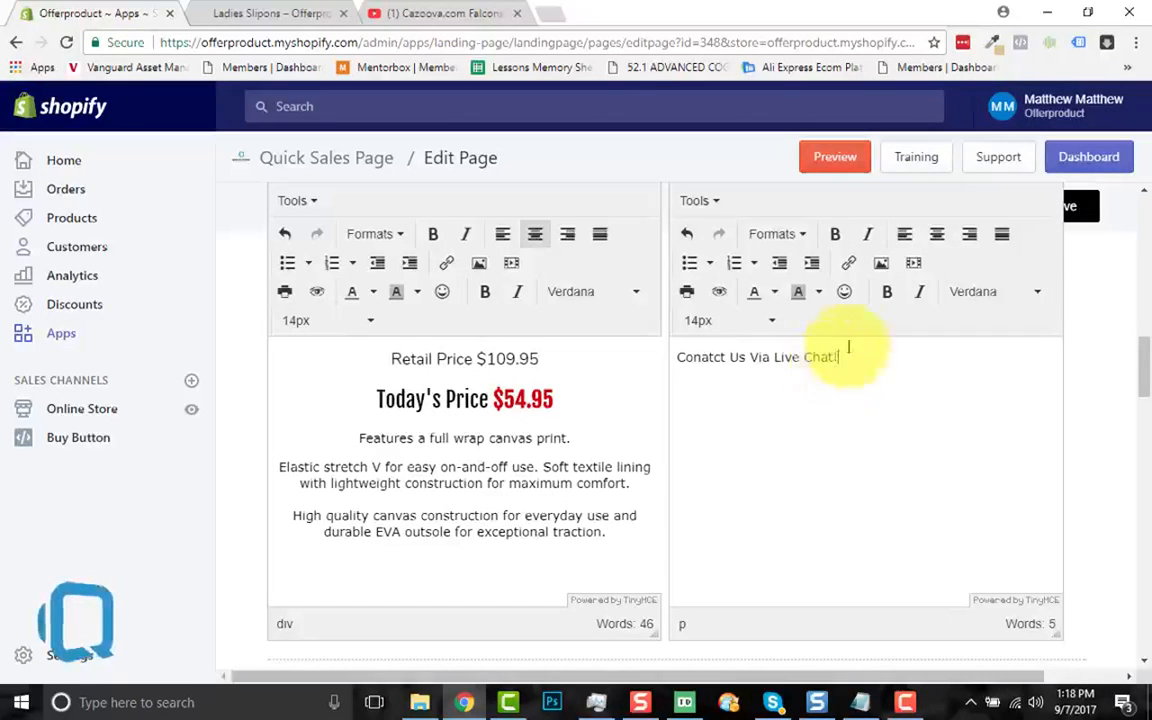
click(938, 245)
Step: Format 'Conatct Us Via Live Chat!' as bold 18px Nunito
key(ctrl+a)
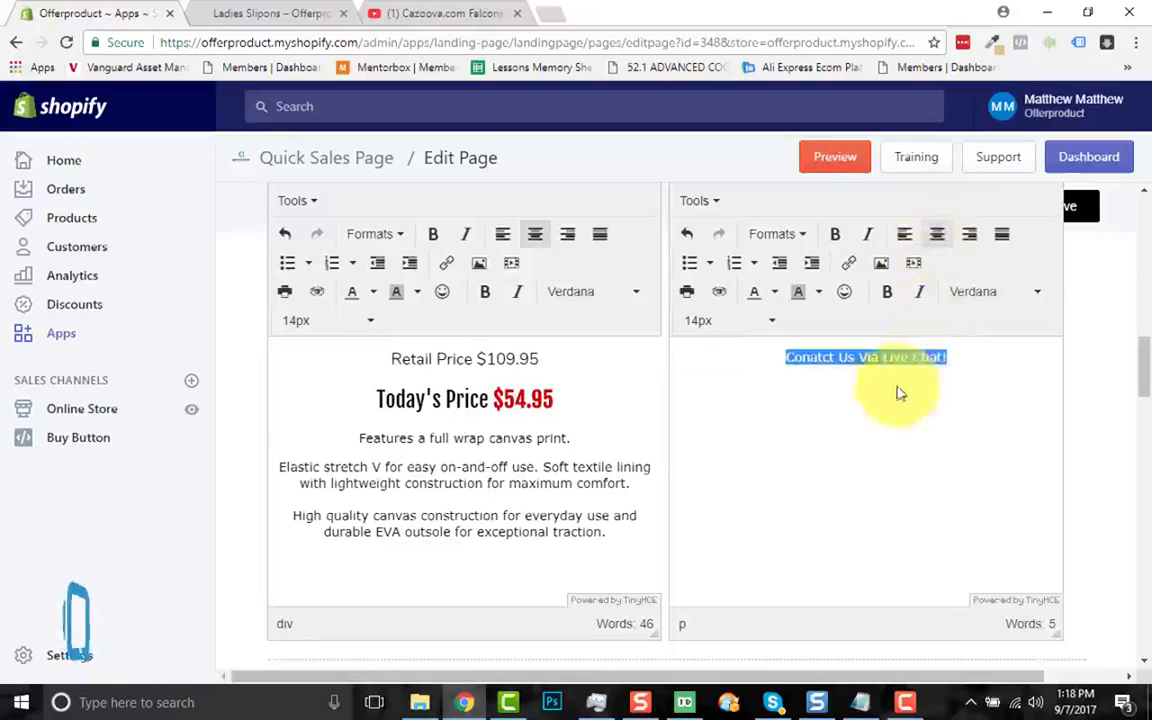
click(1004, 292)
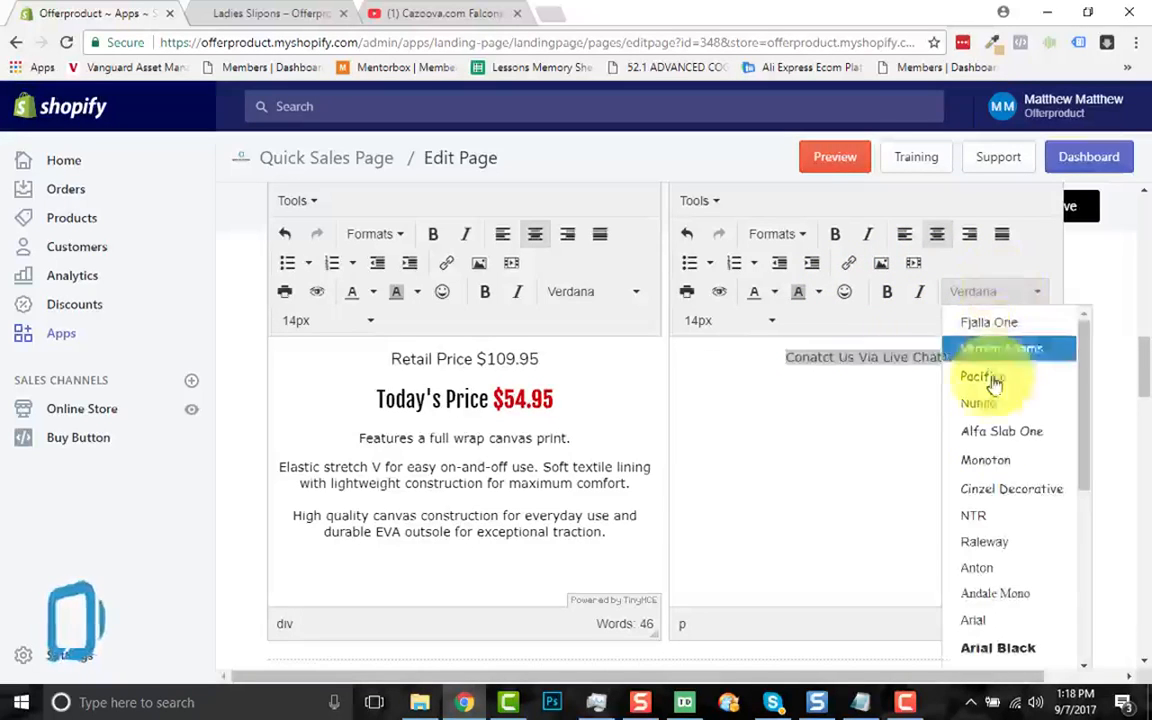
click(983, 402)
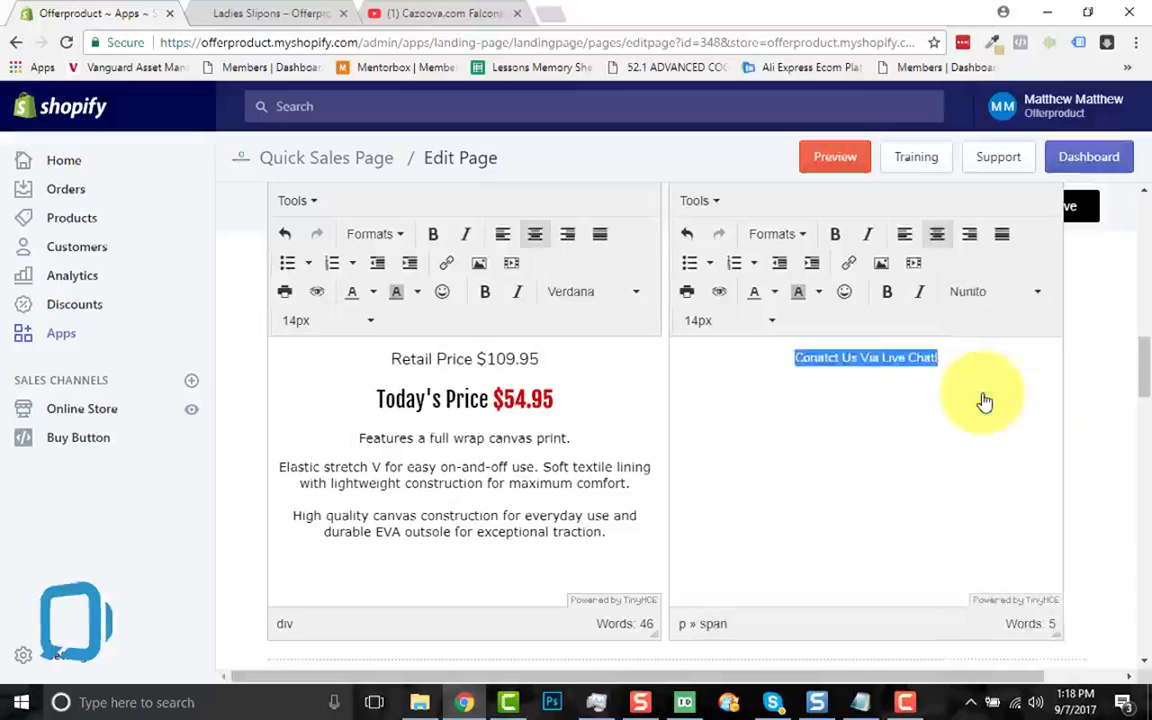
click(743, 331)
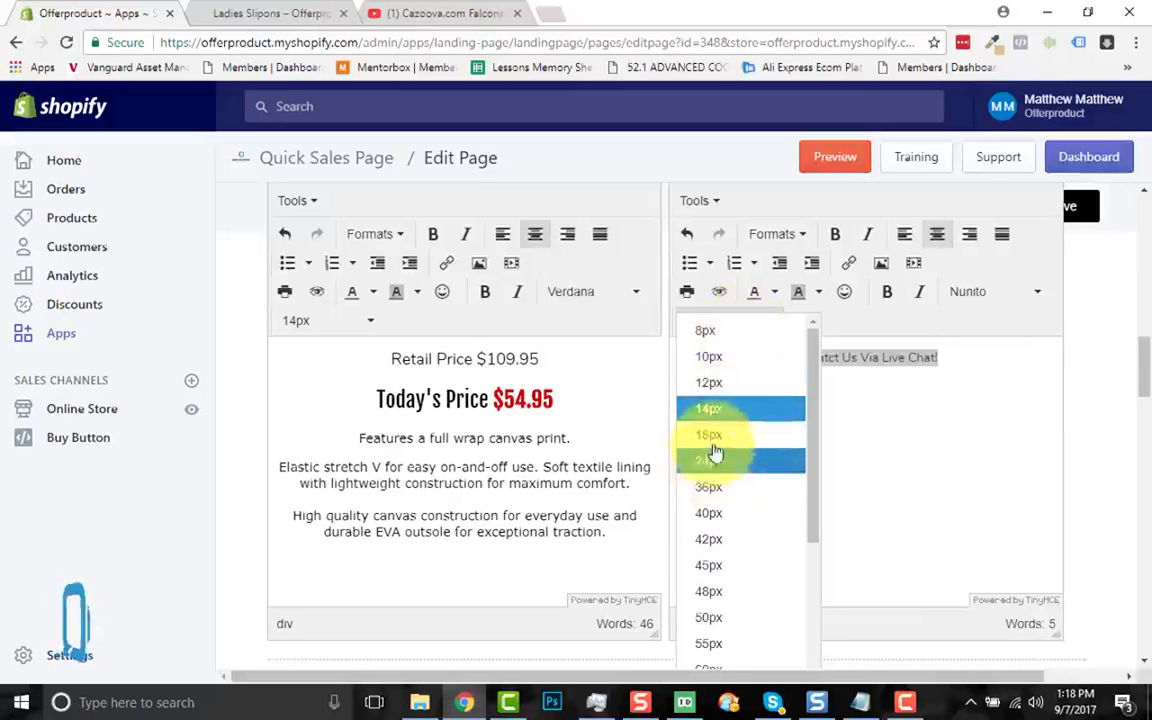
click(714, 445)
click(815, 474)
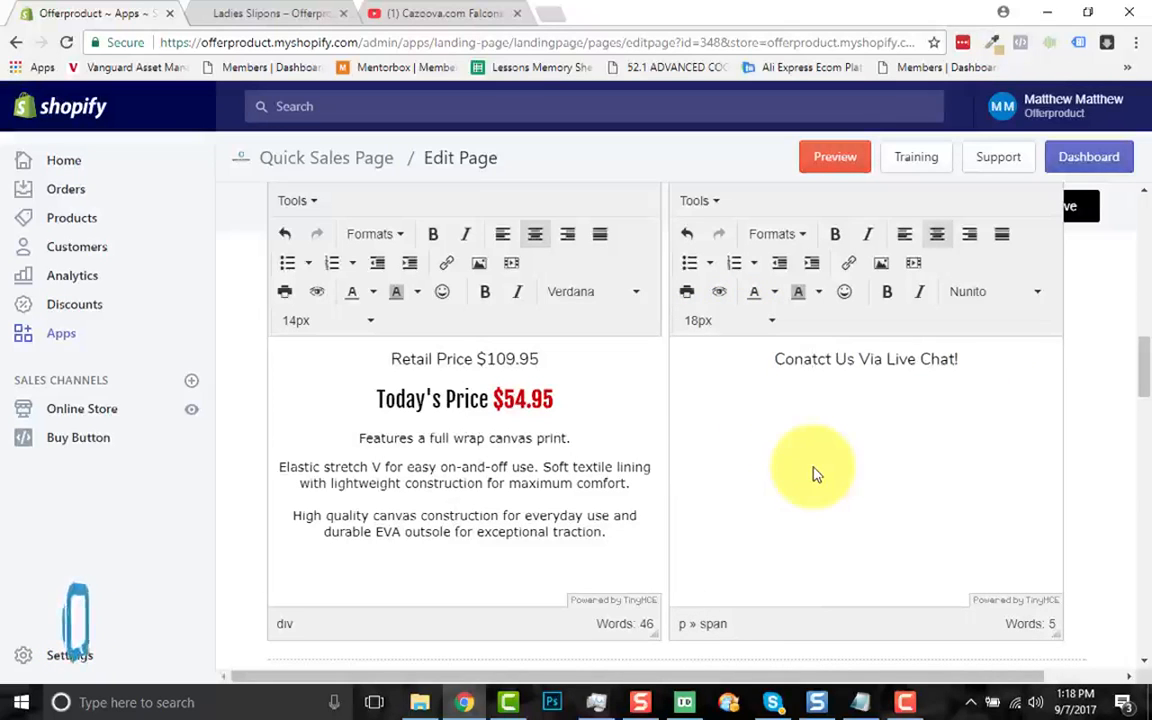
drag(775, 358, 977, 360)
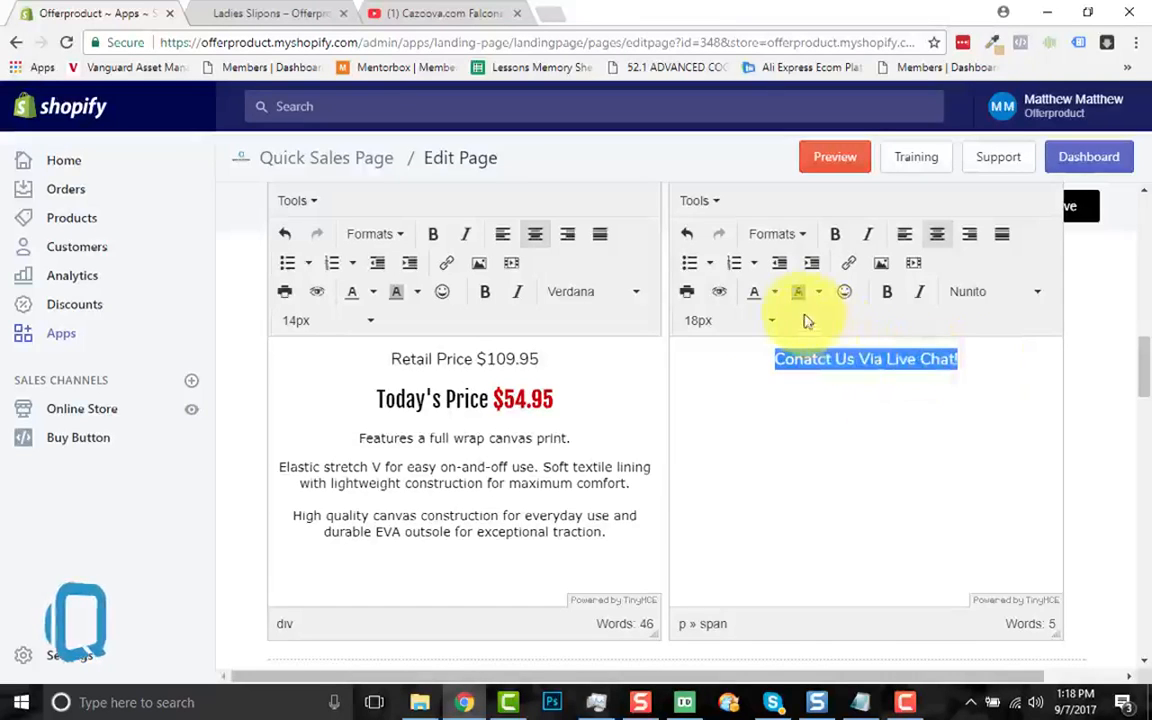
click(838, 243)
click(861, 461)
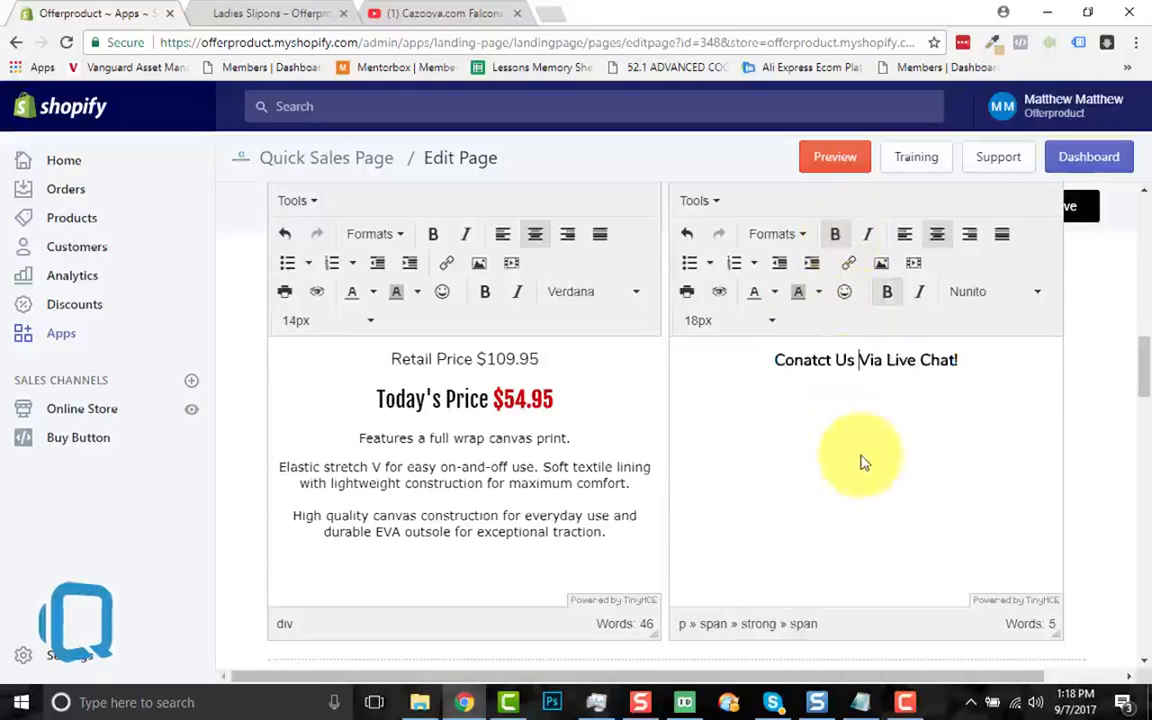
scroll(985, 457, up, 2)
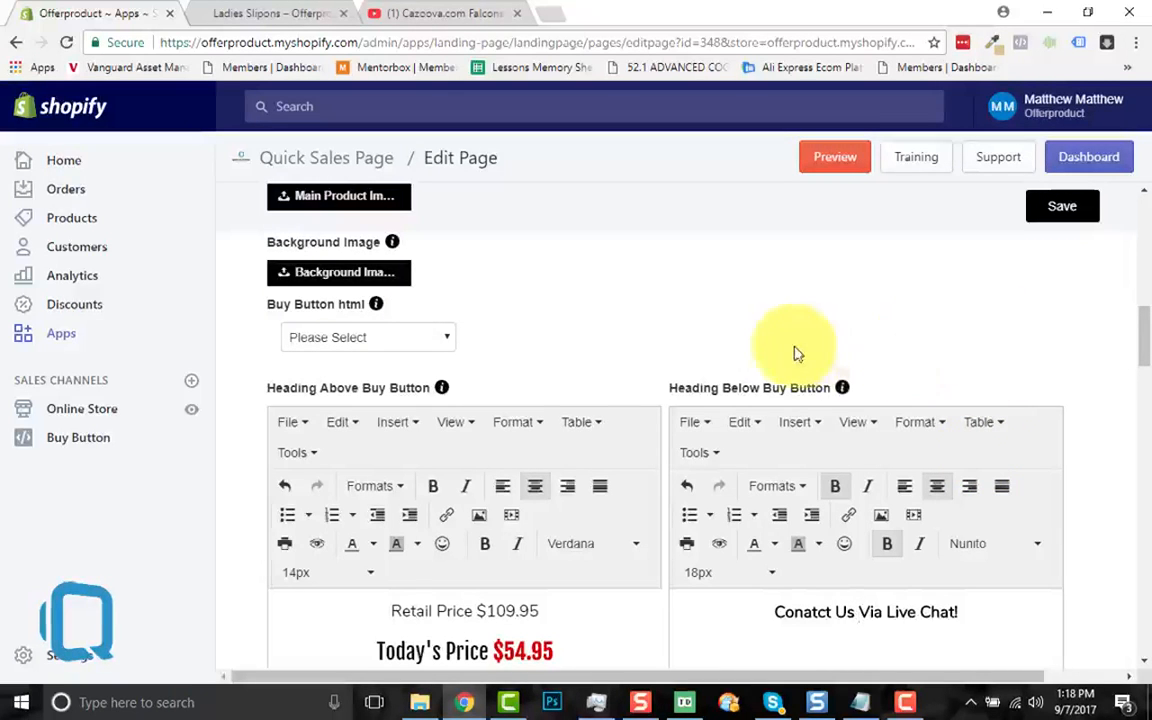
Step: Set the Buy Button html option to 'Buy button through image'
scroll(797, 353, up, 1)
scroll(797, 353, up, 4)
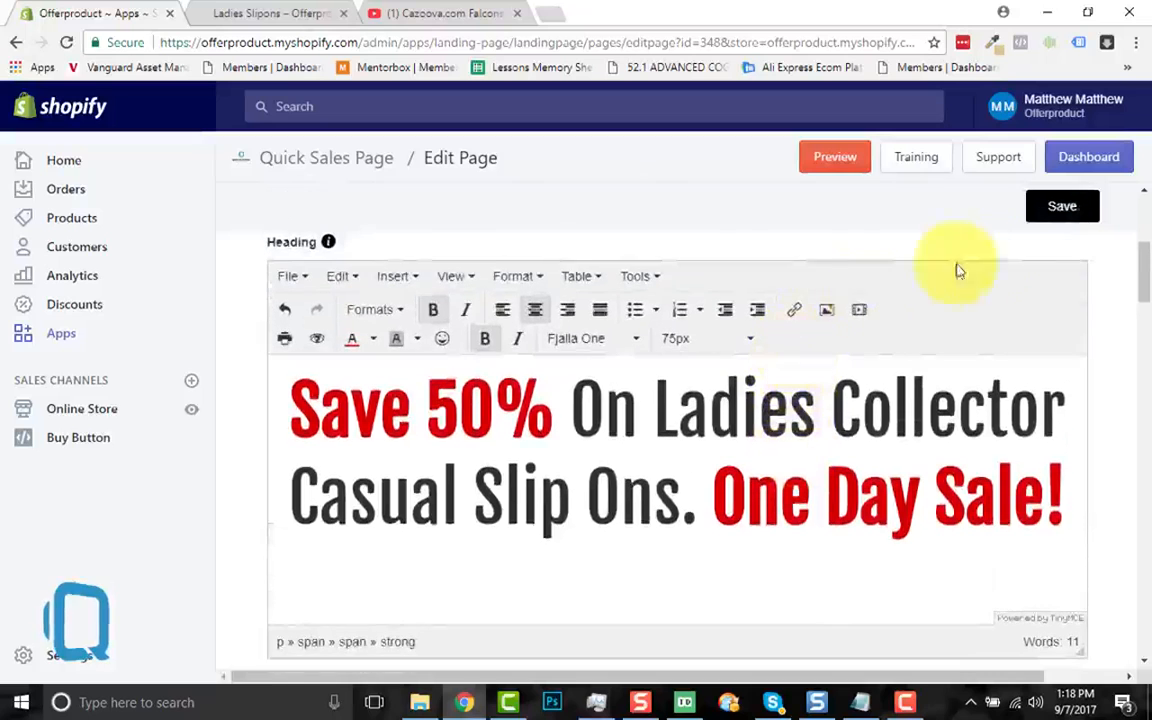
scroll(674, 442, down, 4)
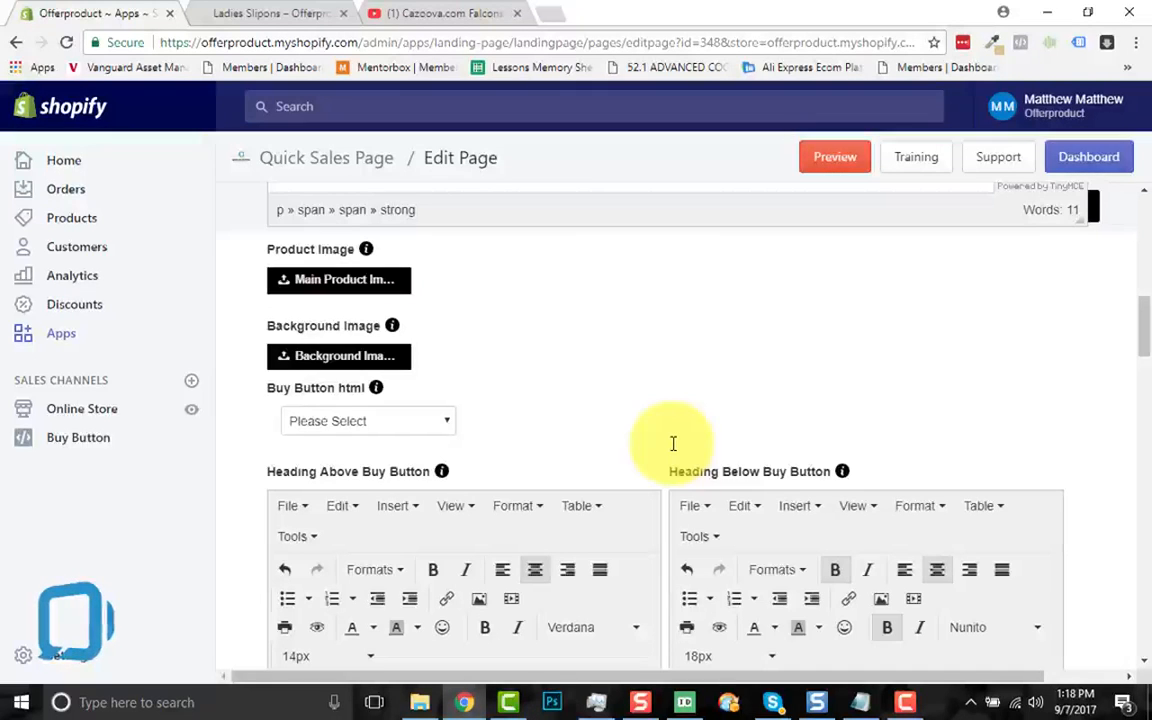
click(425, 430)
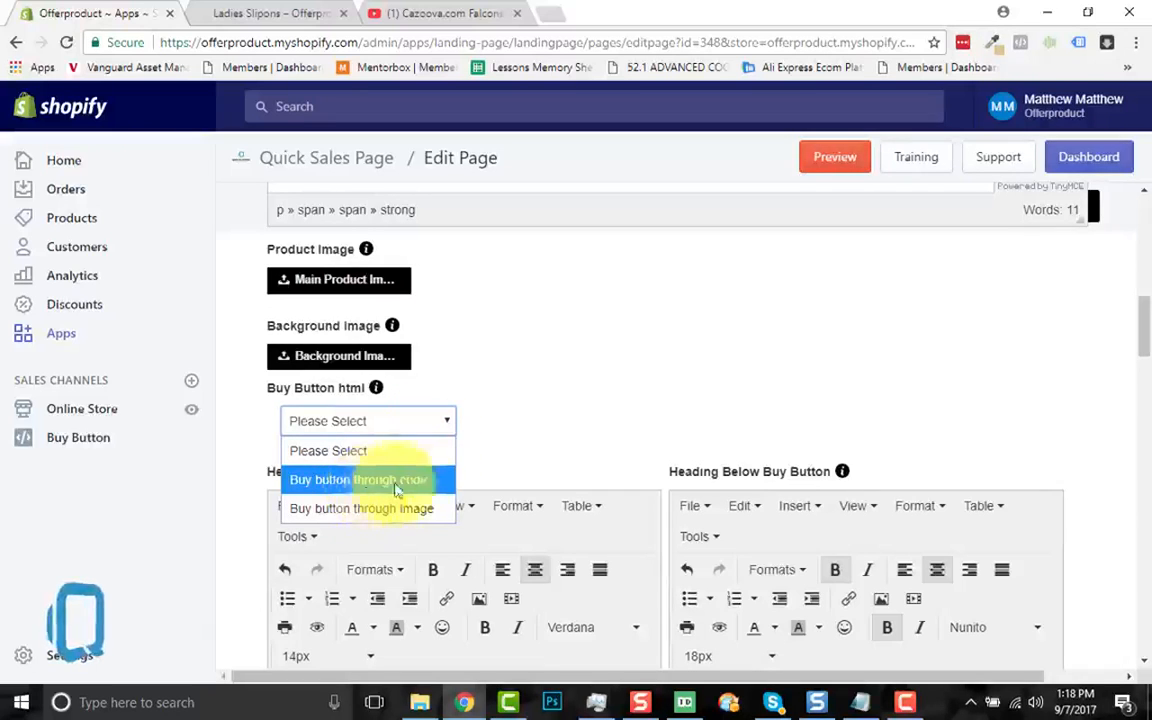
click(393, 513)
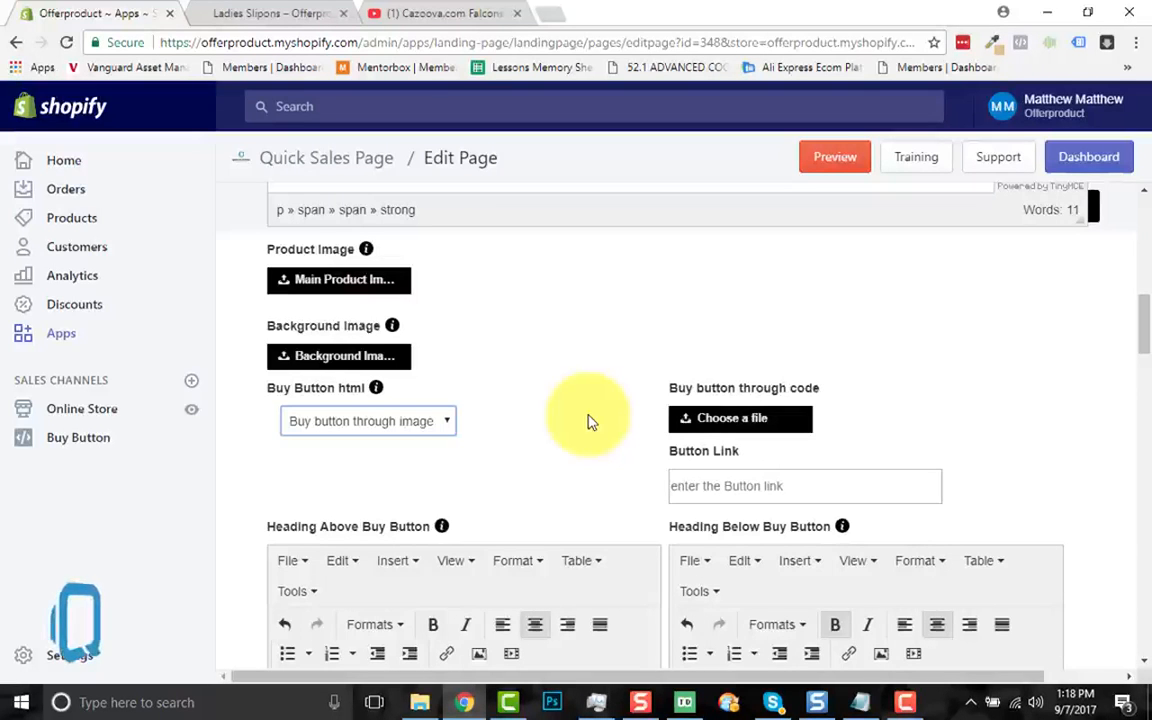
Step: Copy the YouTube testimonial video's URL into the buy button's Button Link field
click(446, 13)
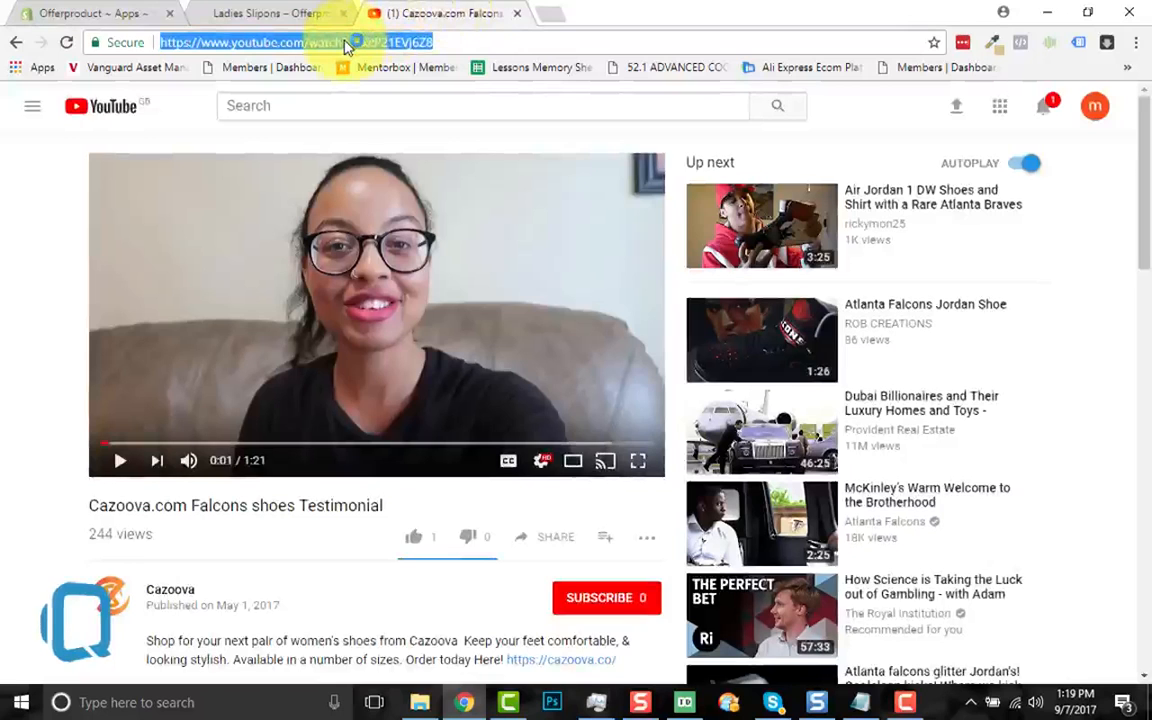
right_click(345, 43)
click(380, 106)
click(62, 13)
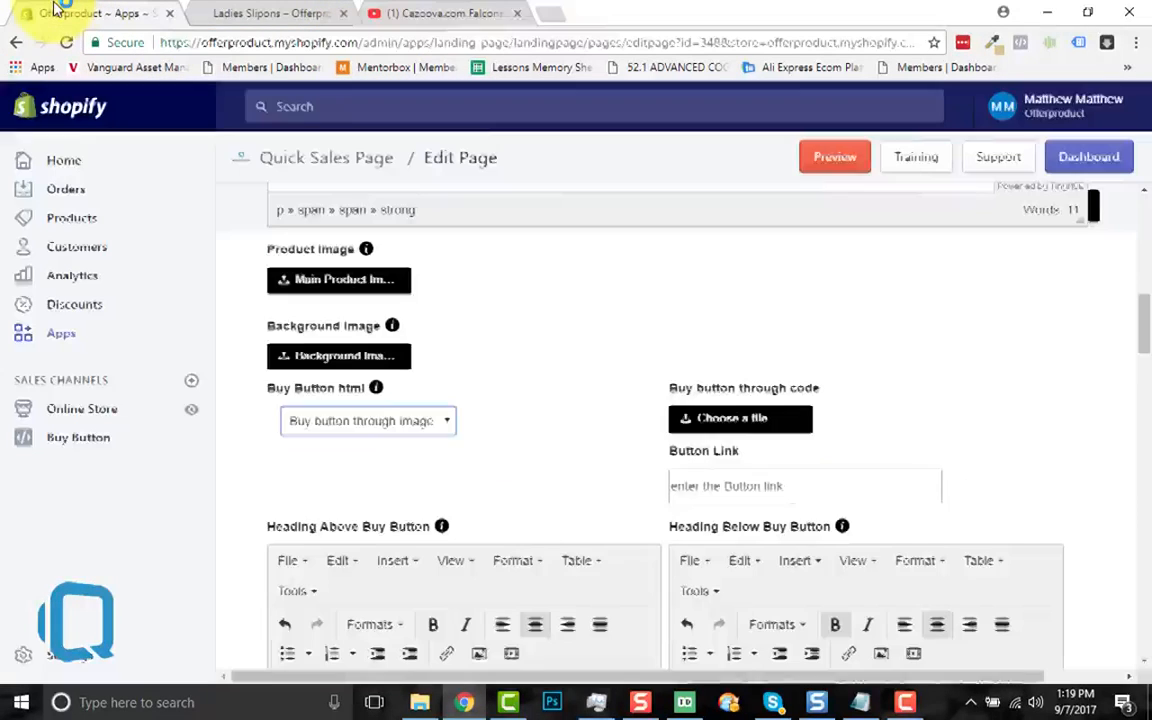
click(718, 485)
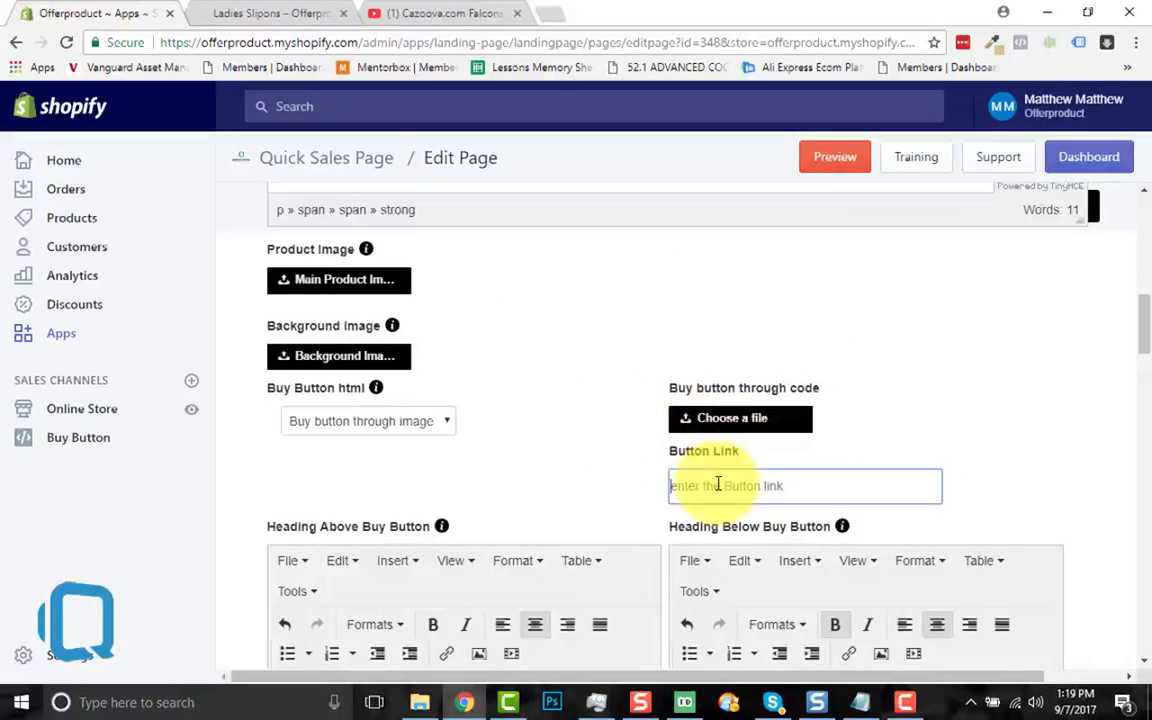
key(ctrl+v)
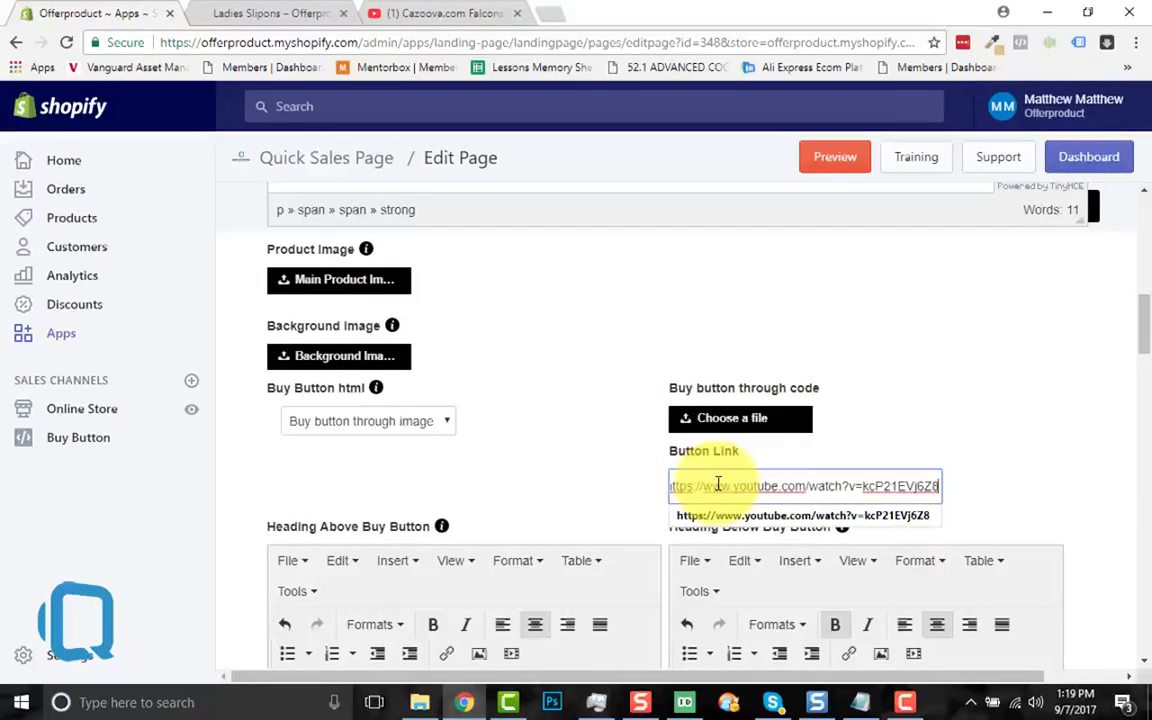
click(958, 335)
Step: Upload Buy-Now.png as the buy button image and save the sales page
scroll(537, 386, down, 1)
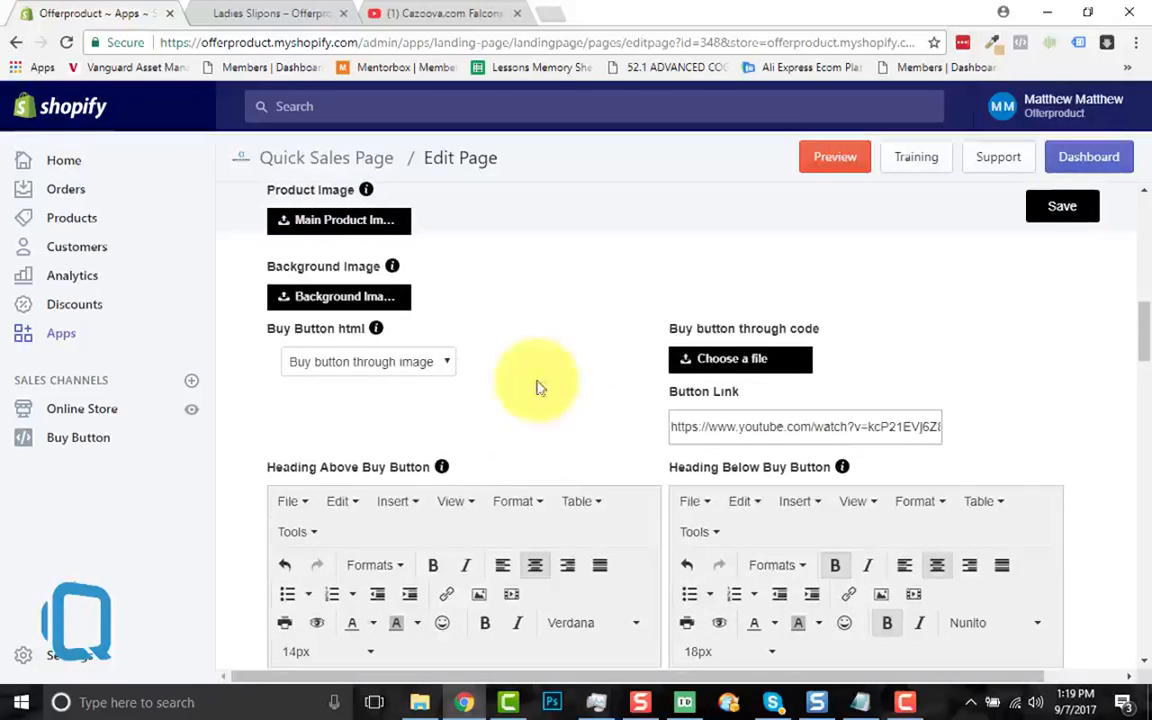
click(744, 374)
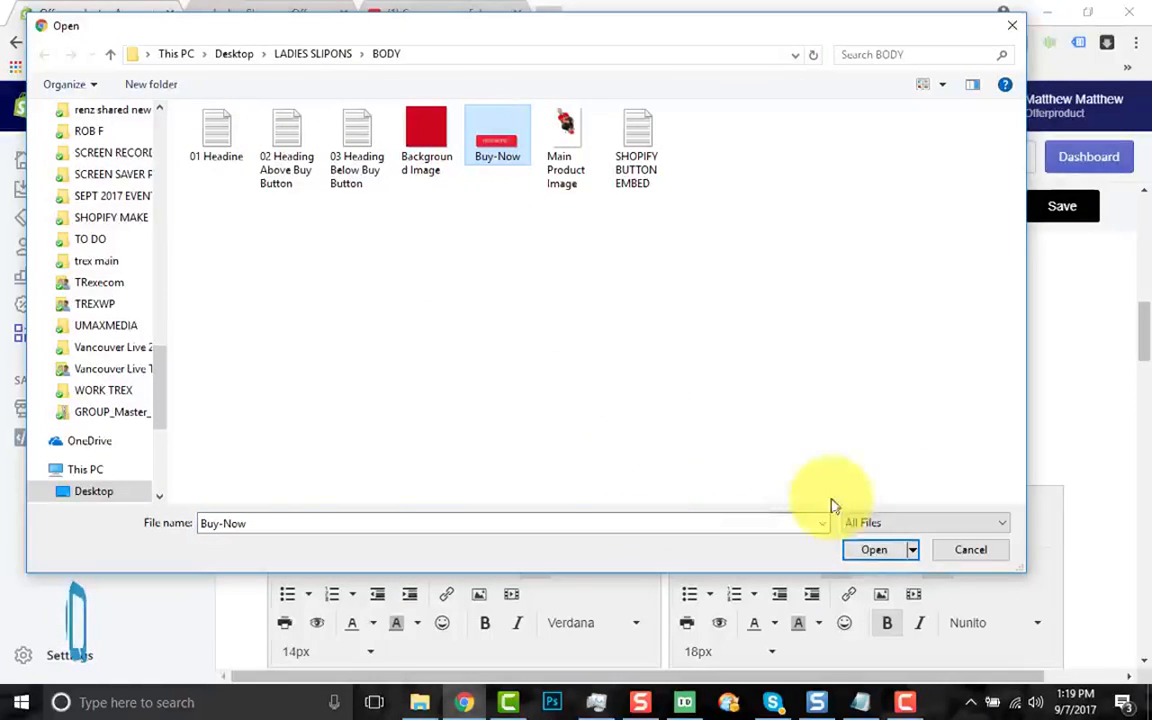
click(866, 547)
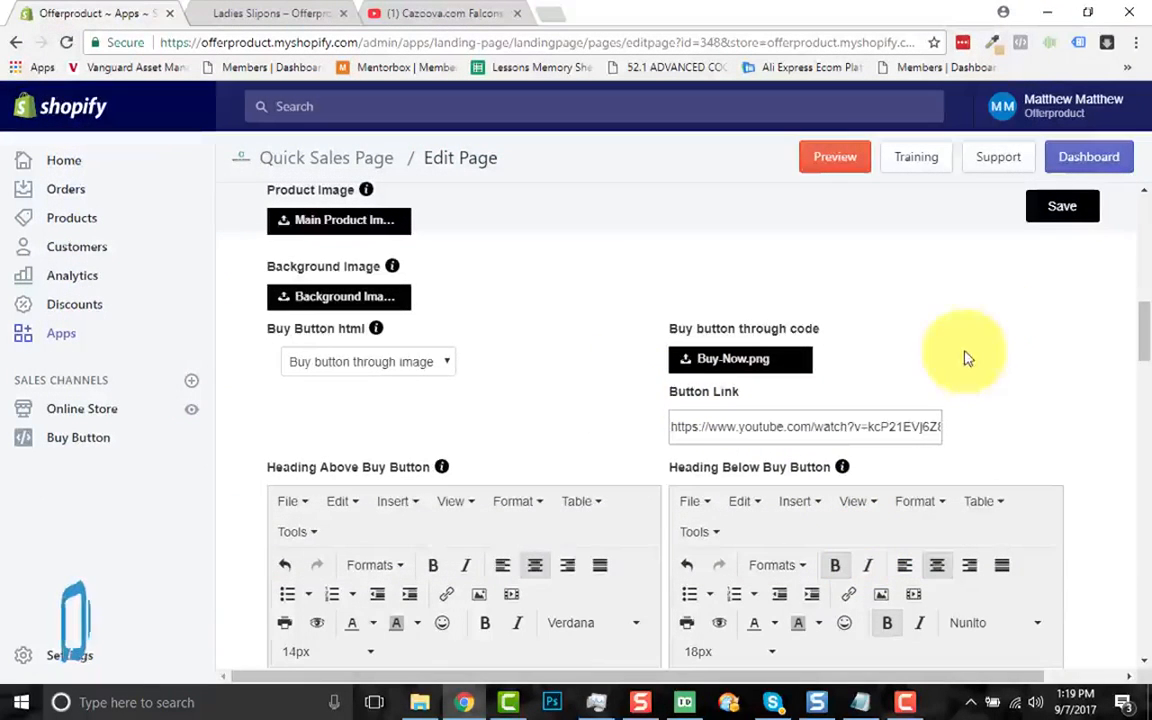
click(1064, 210)
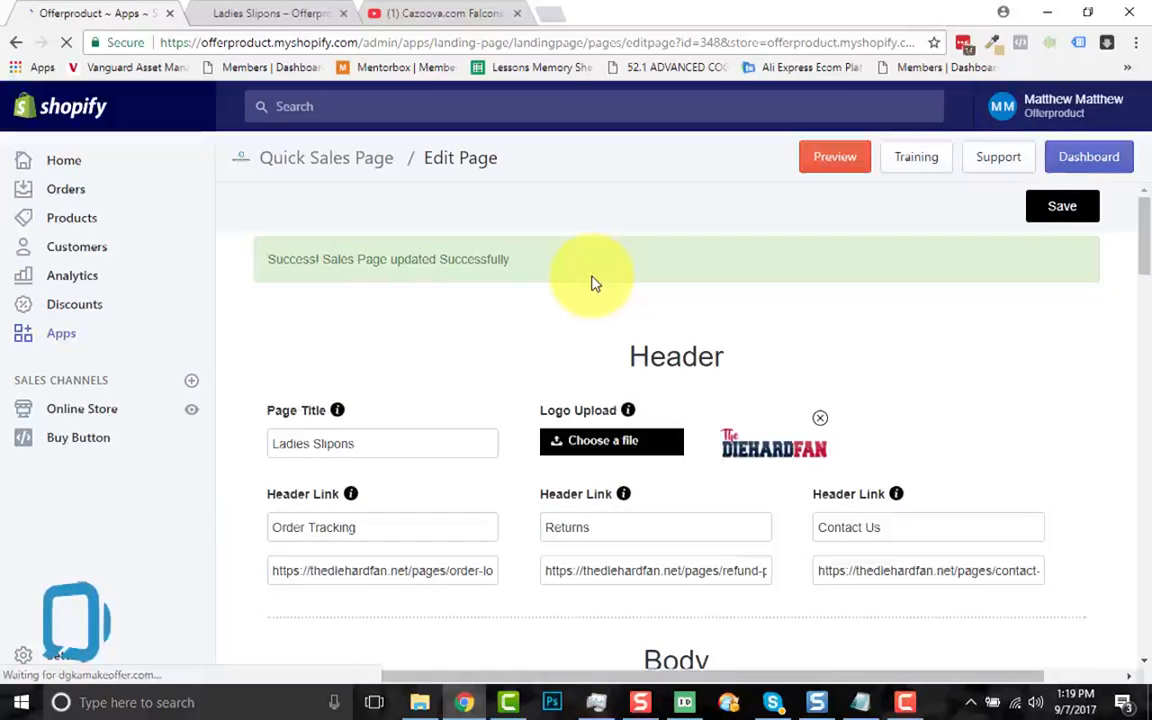
Step: Switch to the live Ladies Slipons storefront page tab
click(245, 12)
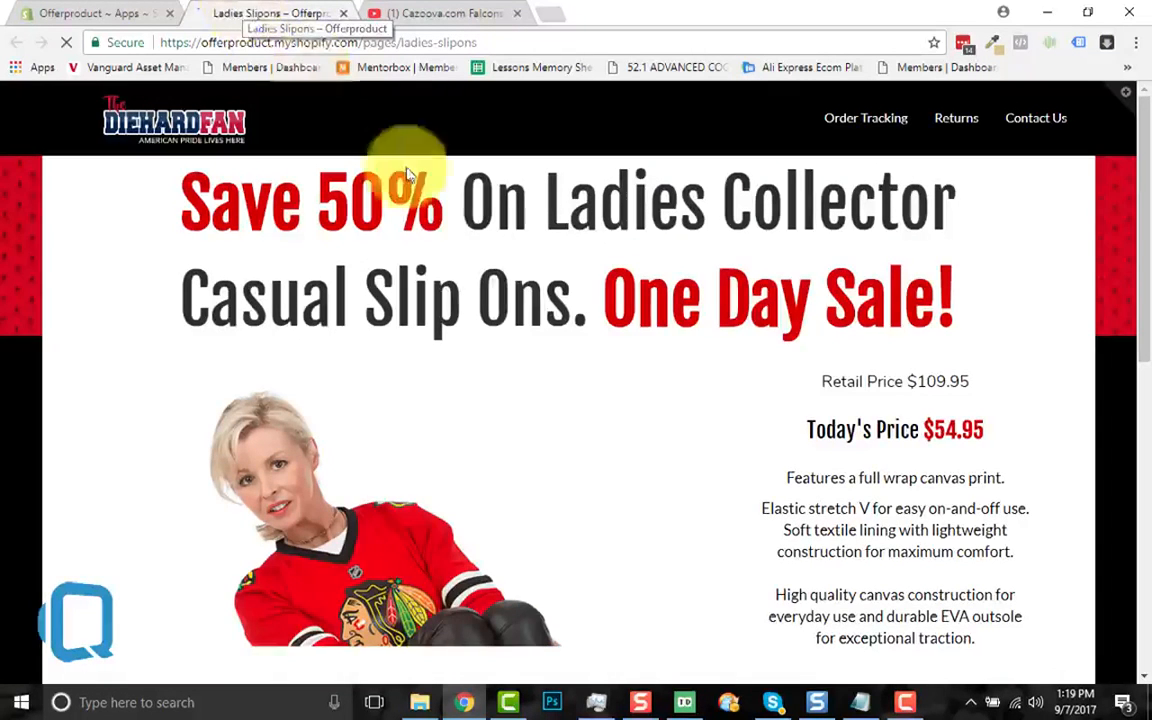
Step: Review the live page's sale headline, price and description text by highlighting and scrolling
drag(183, 195, 384, 205)
drag(540, 263, 980, 311)
scroll(752, 389, down, 2)
scroll(752, 389, down, 1)
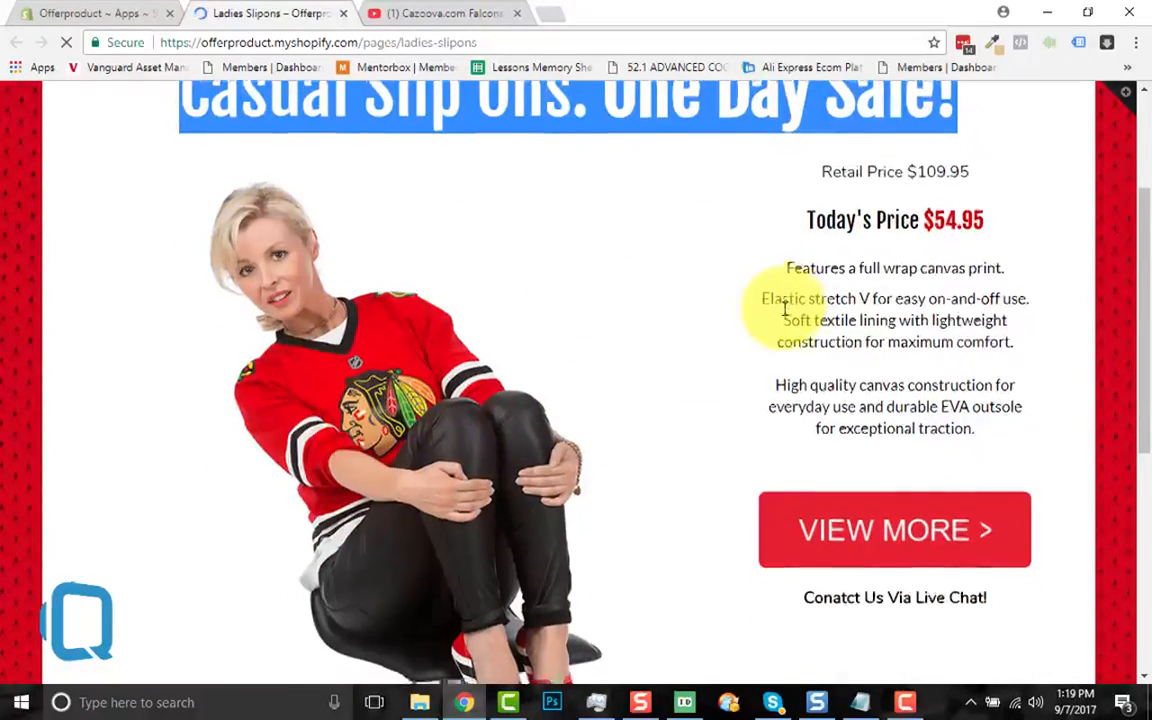
scroll(764, 301, down, 1)
drag(875, 163, 993, 363)
scroll(993, 365, down, 1)
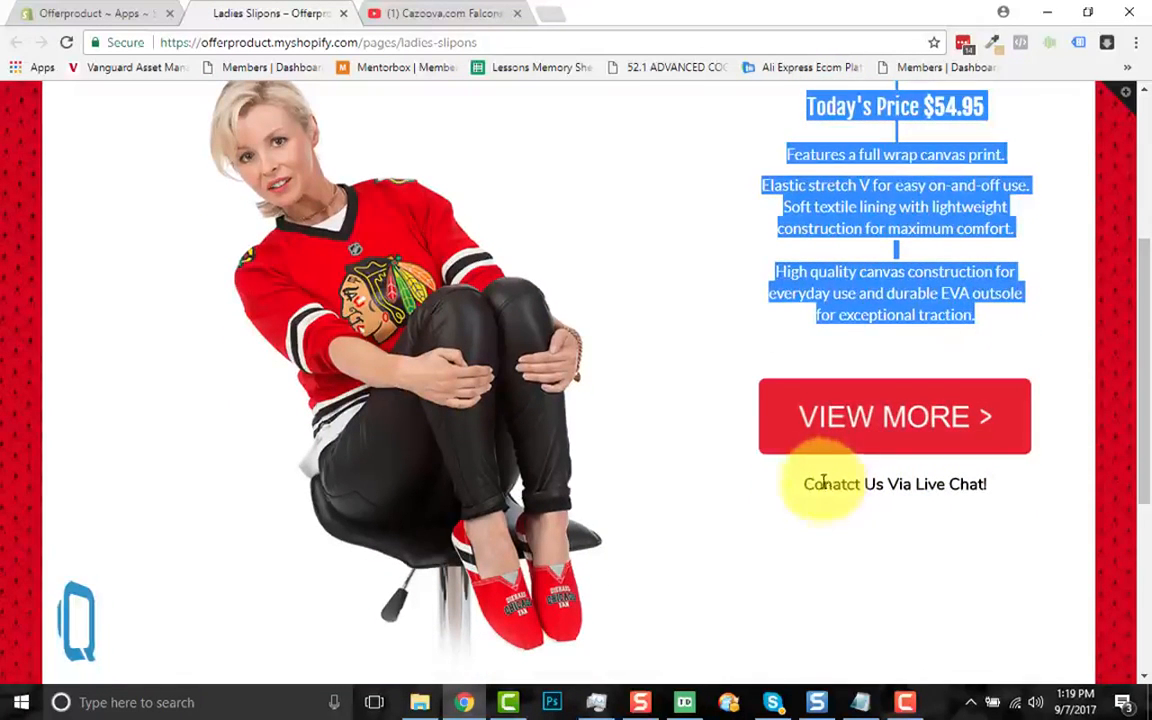
drag(810, 484, 1017, 490)
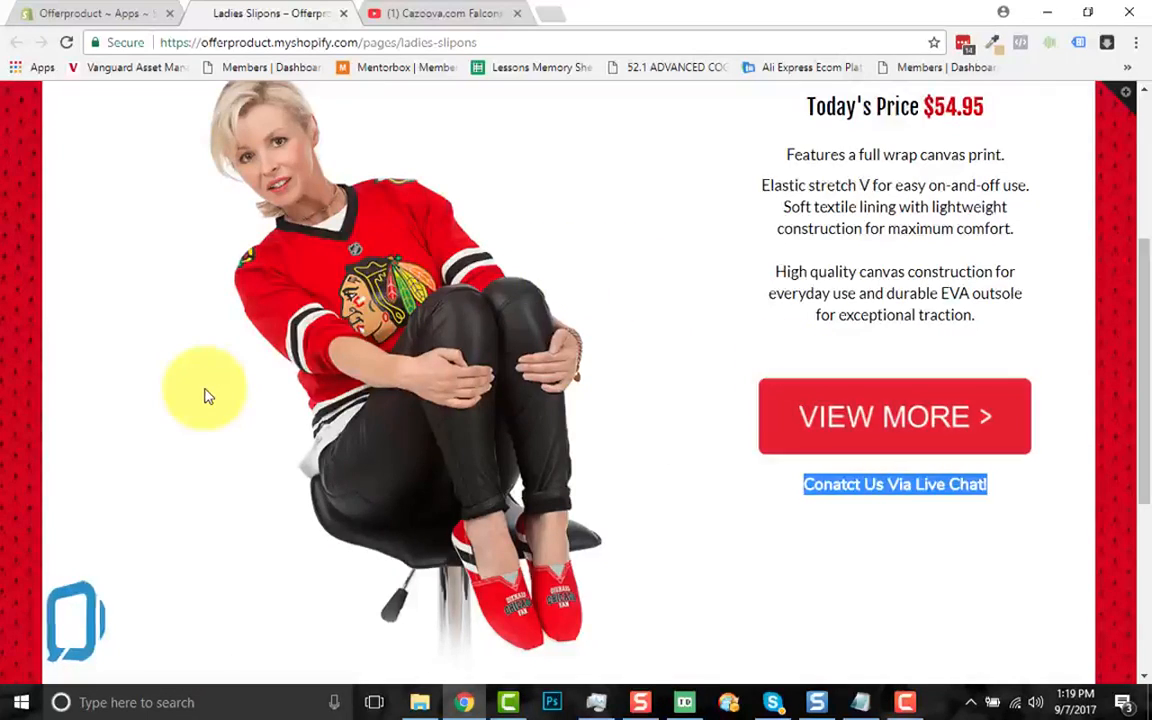
scroll(206, 393, down, 6)
scroll(206, 395, up, 10)
scroll(206, 393, up, 1)
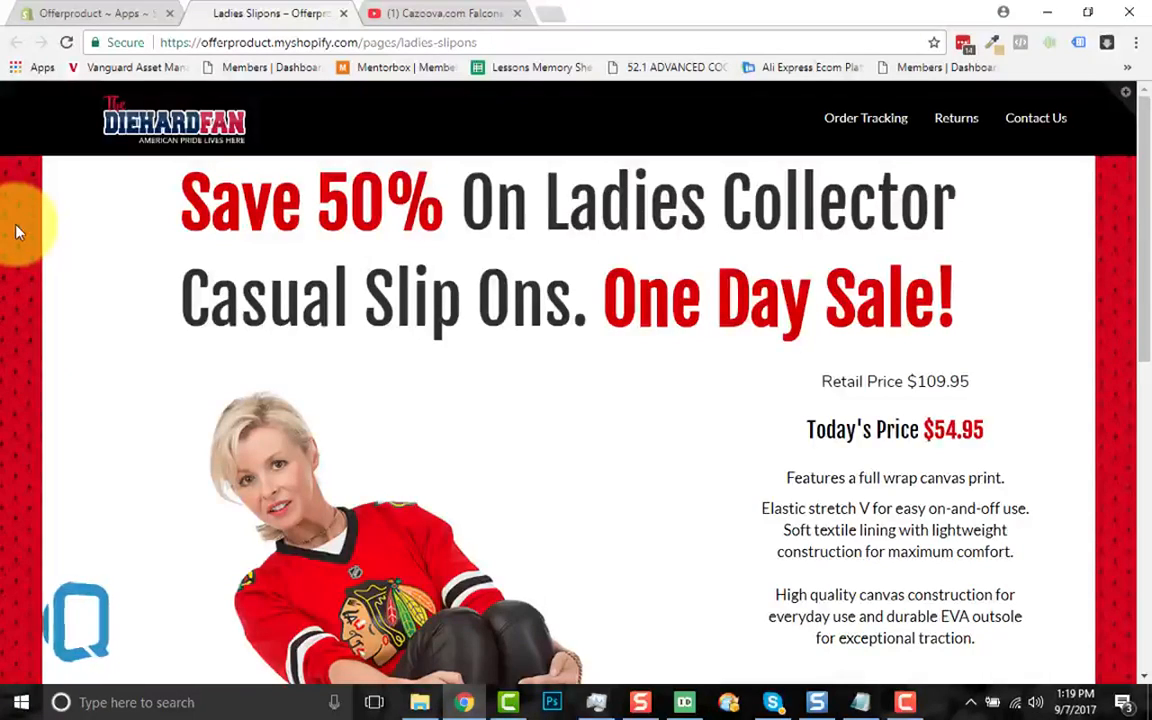
scroll(85, 361, down, 5)
scroll(85, 361, down, 5)
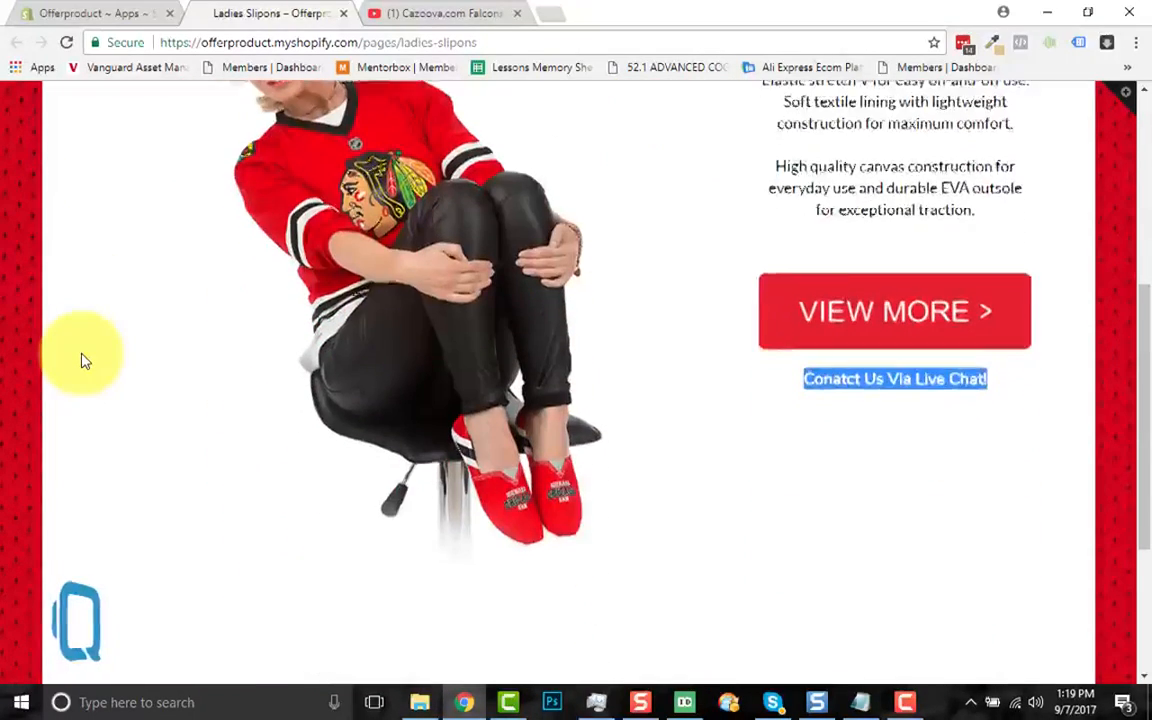
scroll(85, 361, up, 4)
scroll(85, 361, up, 5)
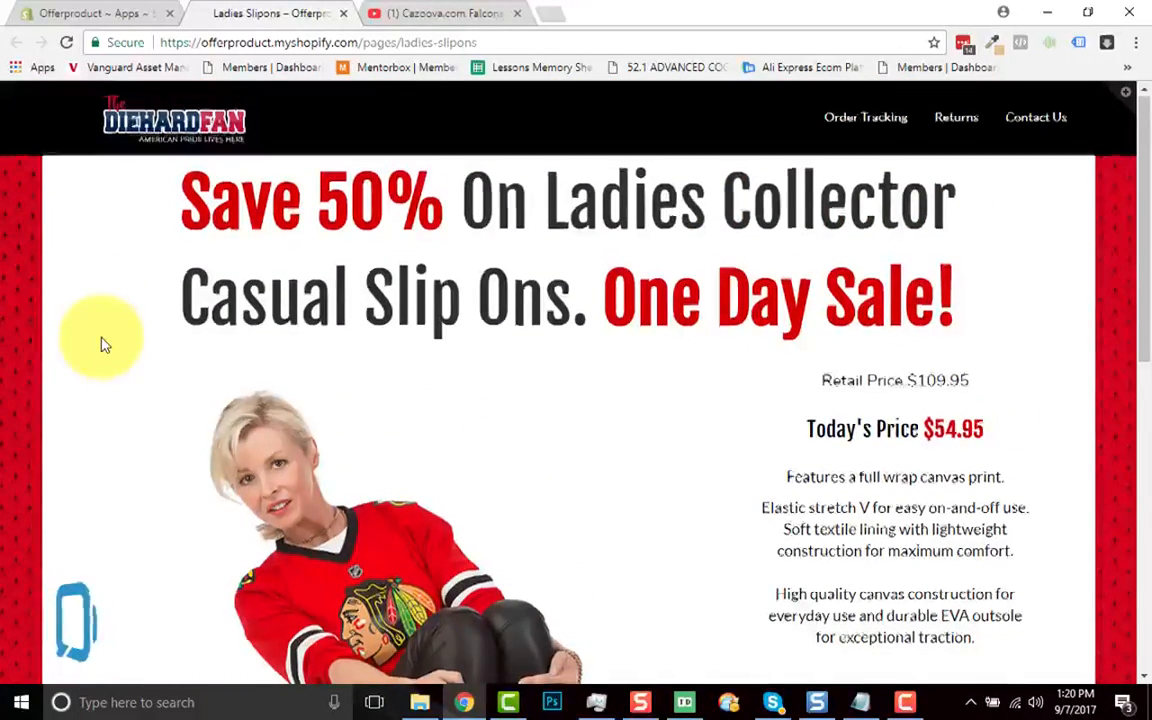
scroll(103, 344, down, 5)
scroll(103, 344, down, 3)
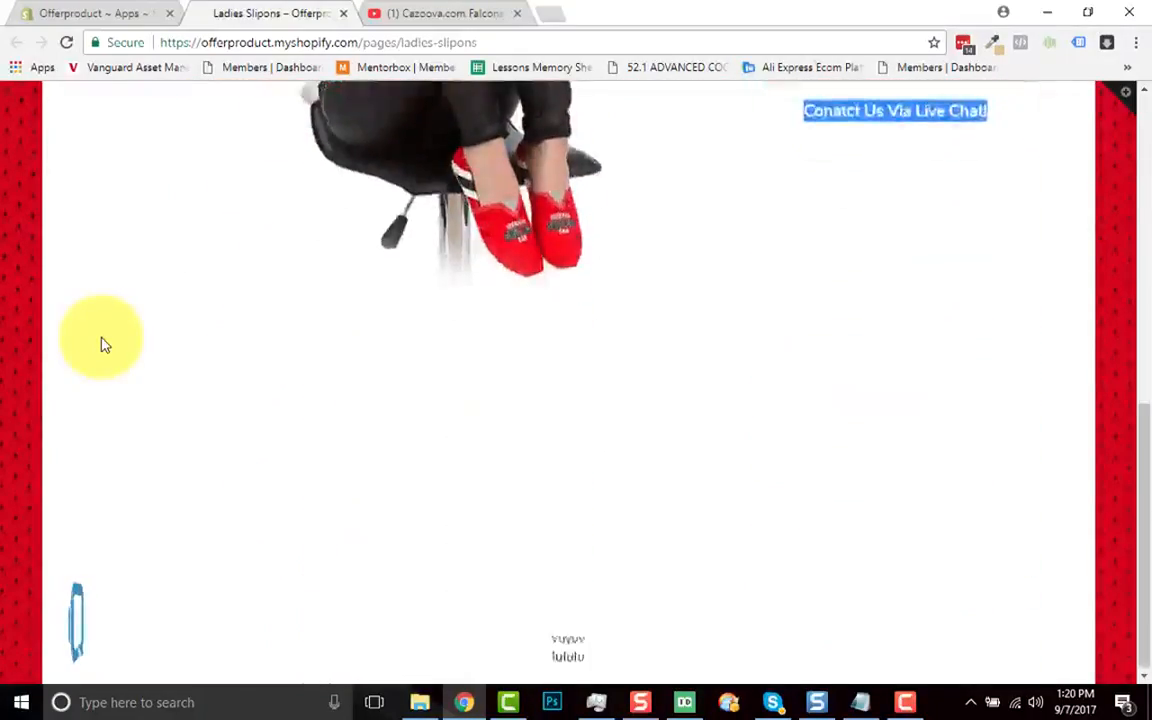
scroll(103, 344, up, 7)
scroll(103, 344, down, 5)
scroll(103, 344, up, 6)
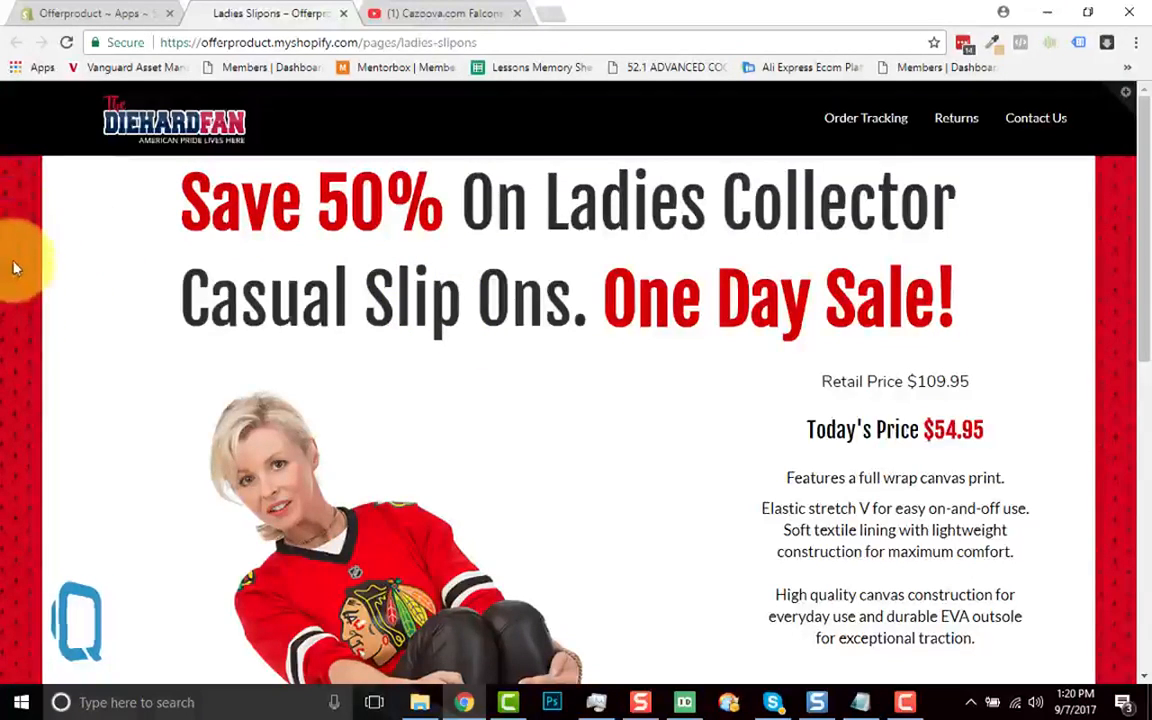
scroll(90, 376, down, 3)
scroll(90, 376, down, 3)
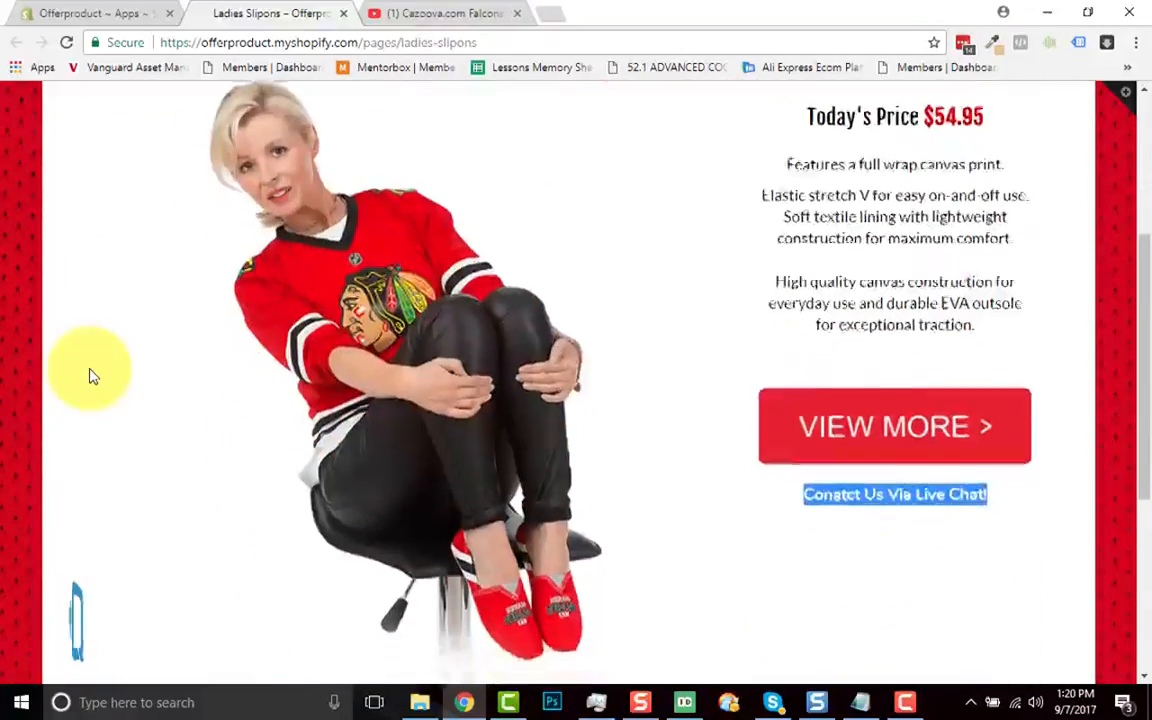
scroll(90, 376, up, 6)
scroll(514, 368, down, 5)
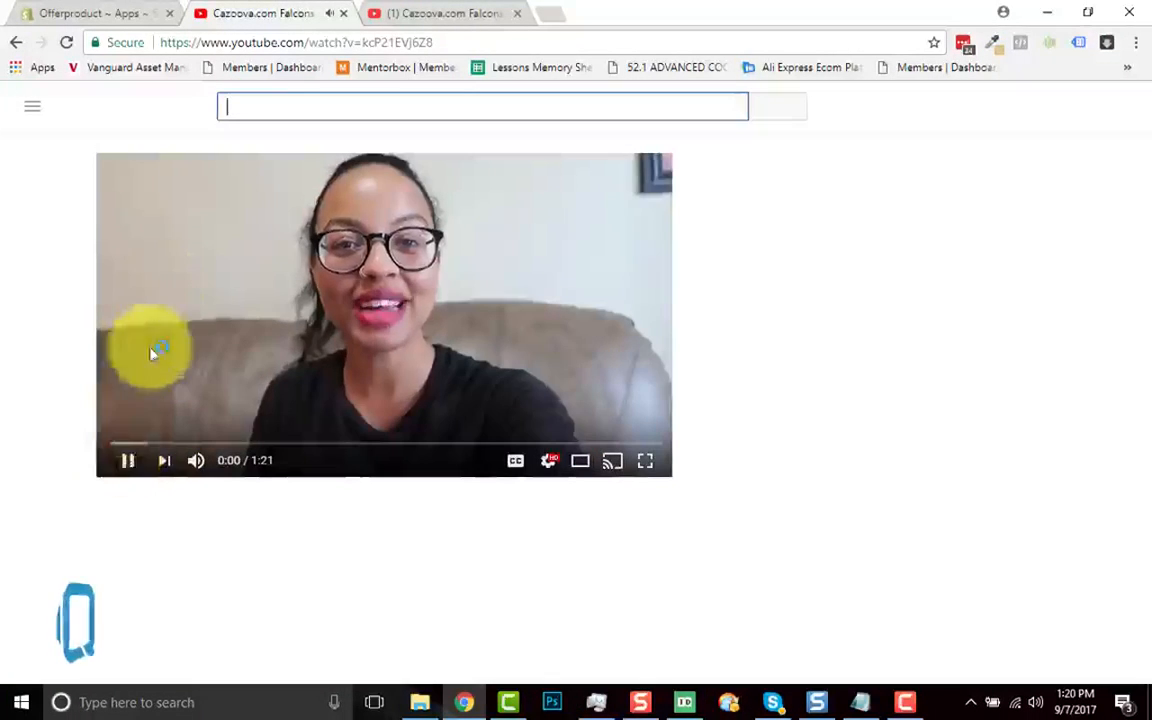
Step: Pause the testimonial video, go back to the Ladies Slipons page, and return to the editor
click(121, 461)
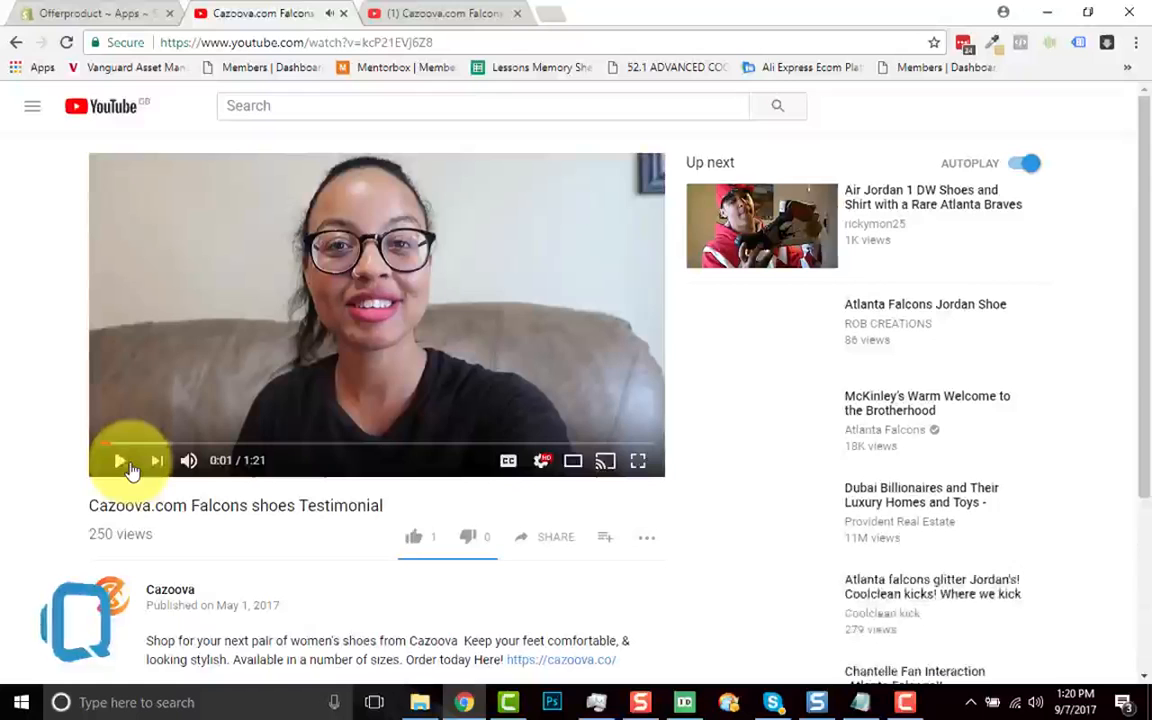
click(15, 42)
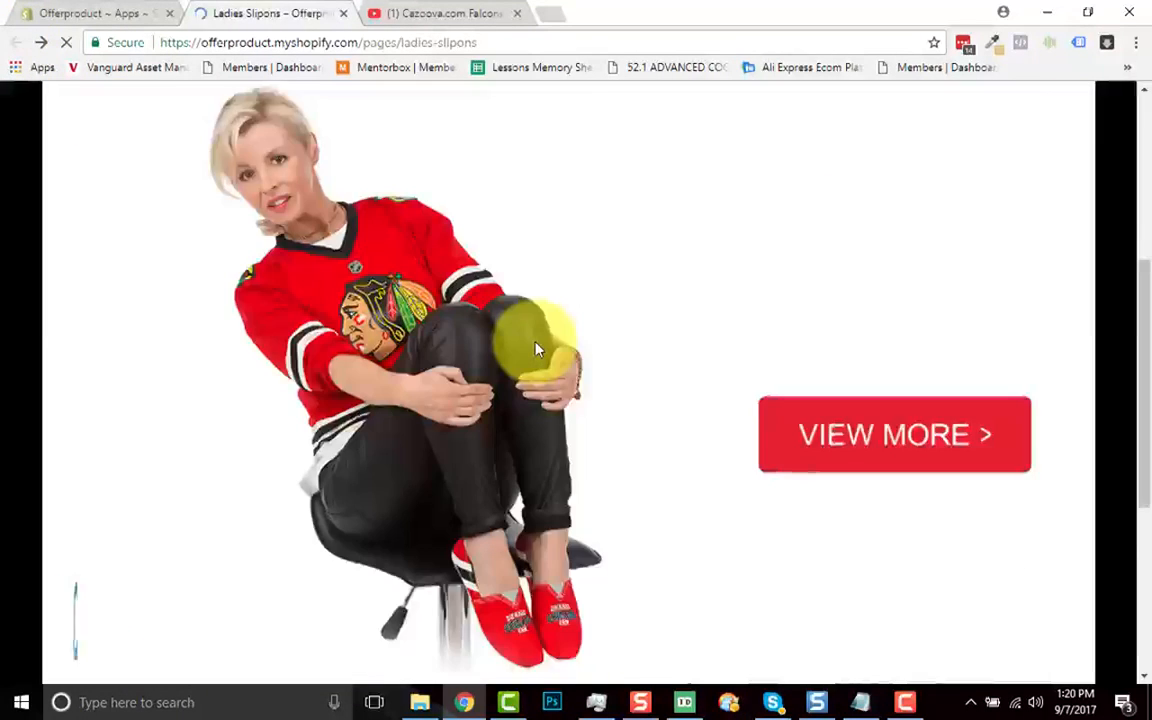
scroll(705, 378, up, 5)
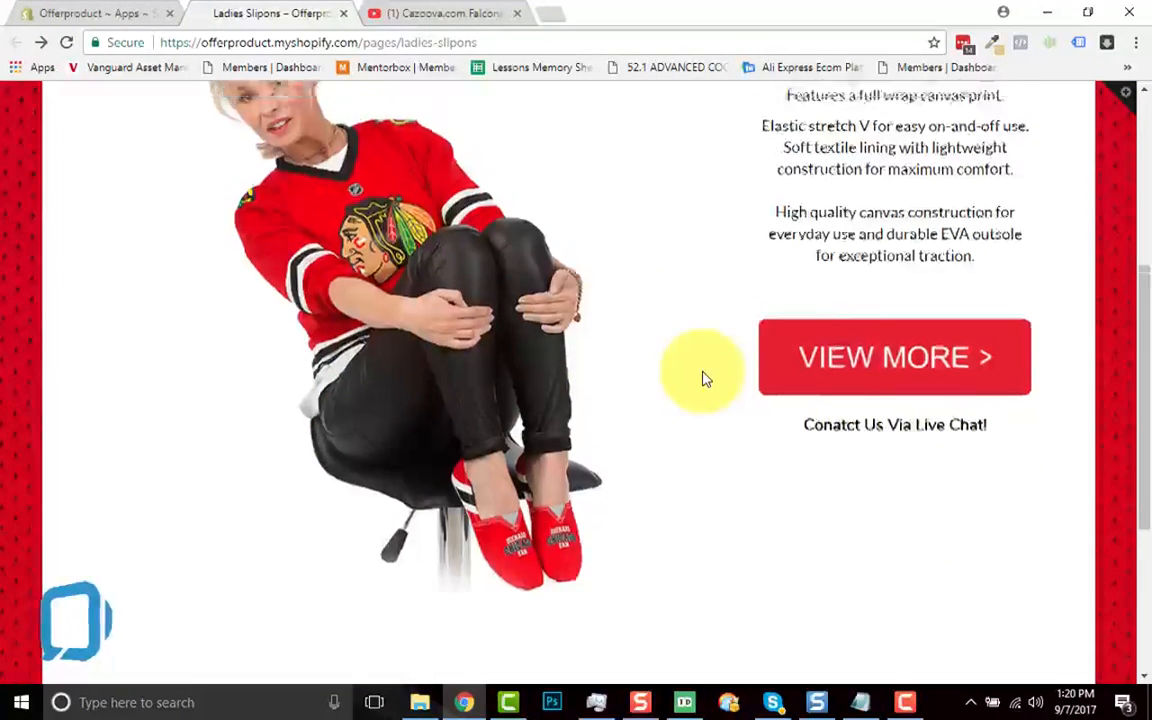
click(124, 16)
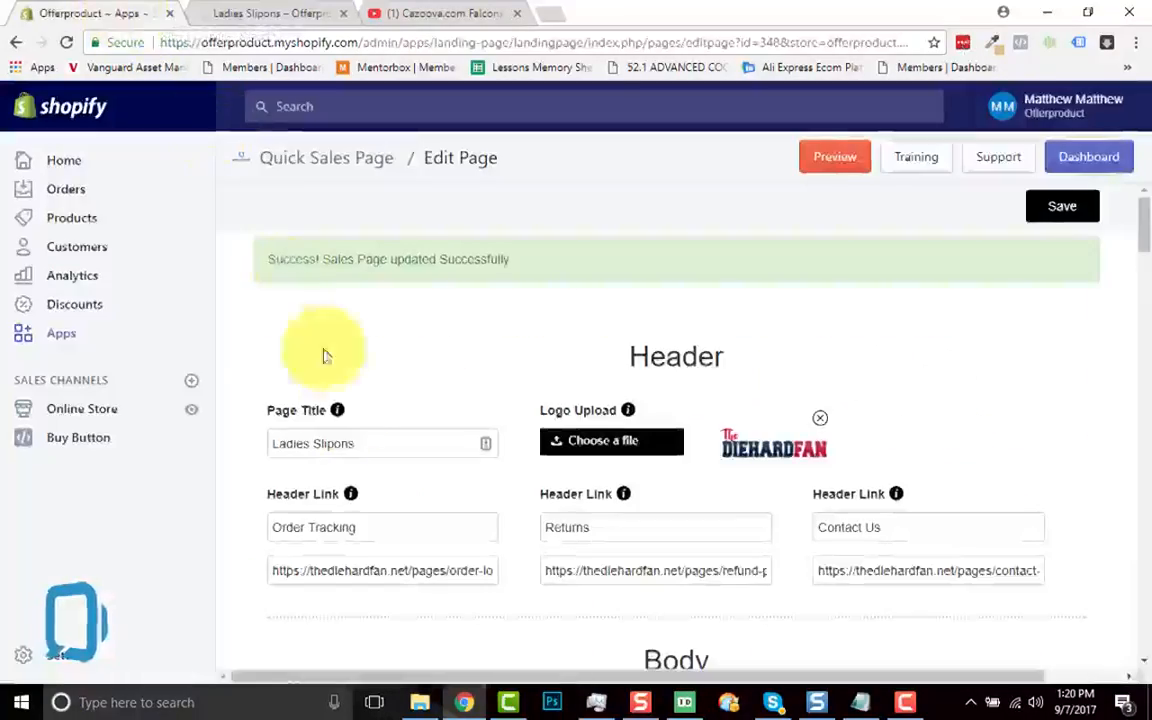
Step: Set Buy Button html to 'Buy button through code' and place the cursor in the empty code box
scroll(481, 399, down, 3)
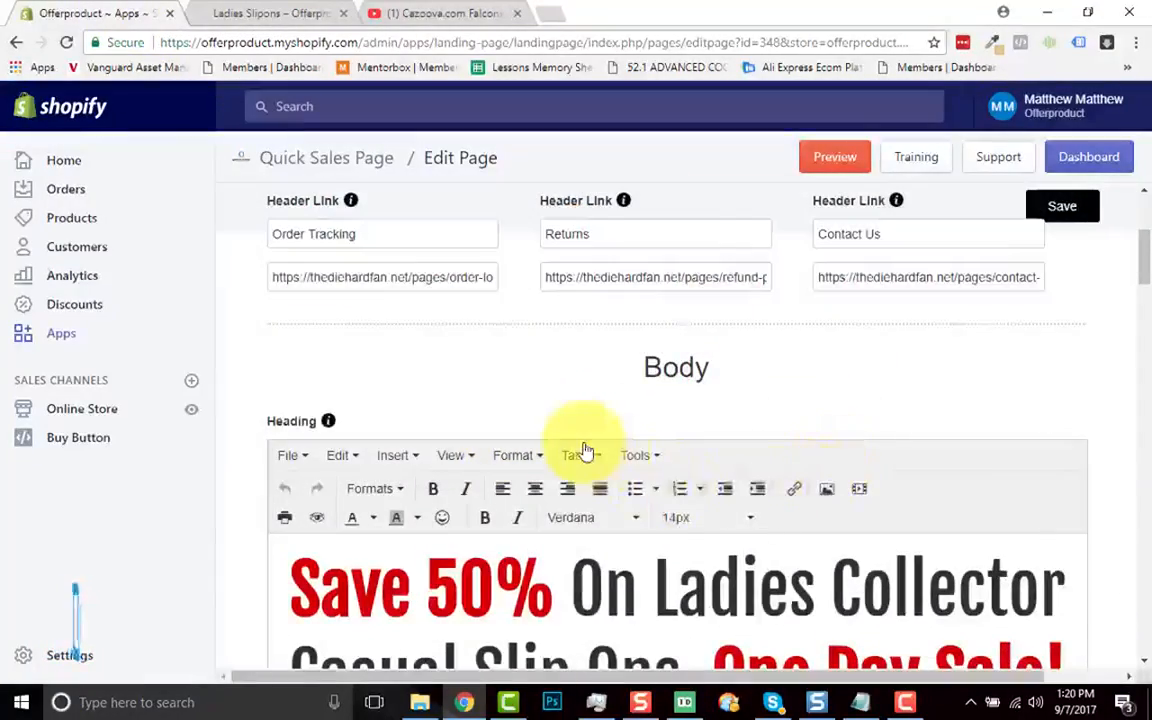
scroll(585, 450, down, 5)
scroll(585, 450, down, 5)
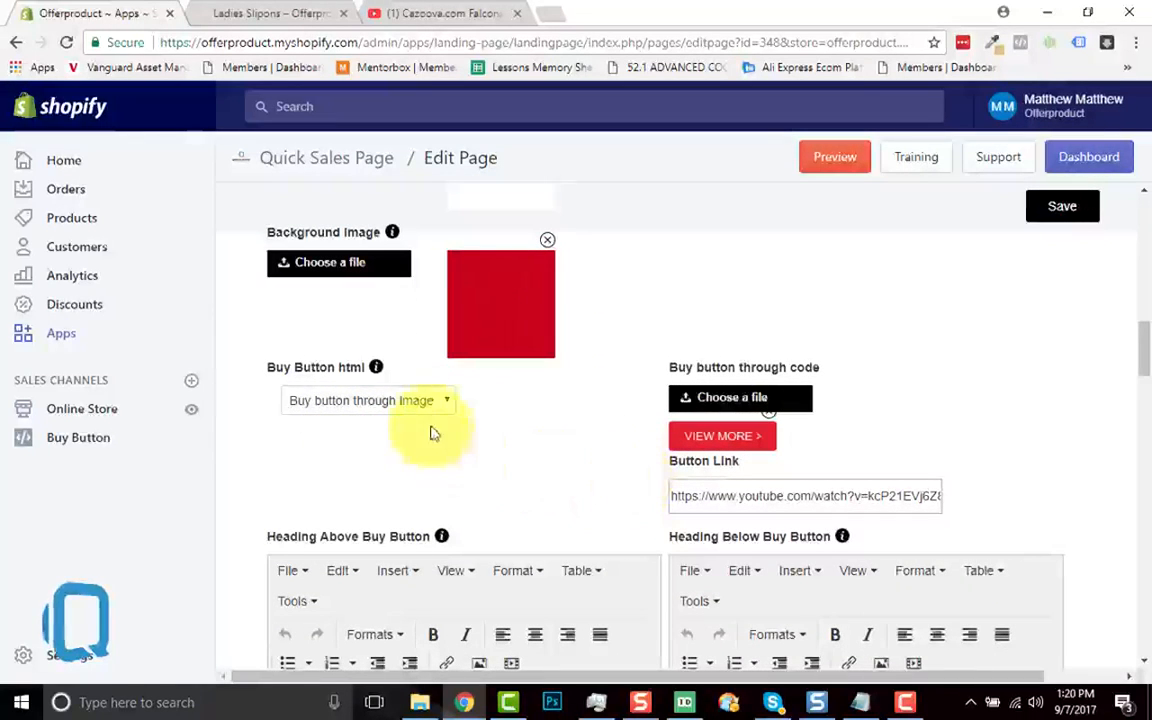
click(440, 397)
click(385, 458)
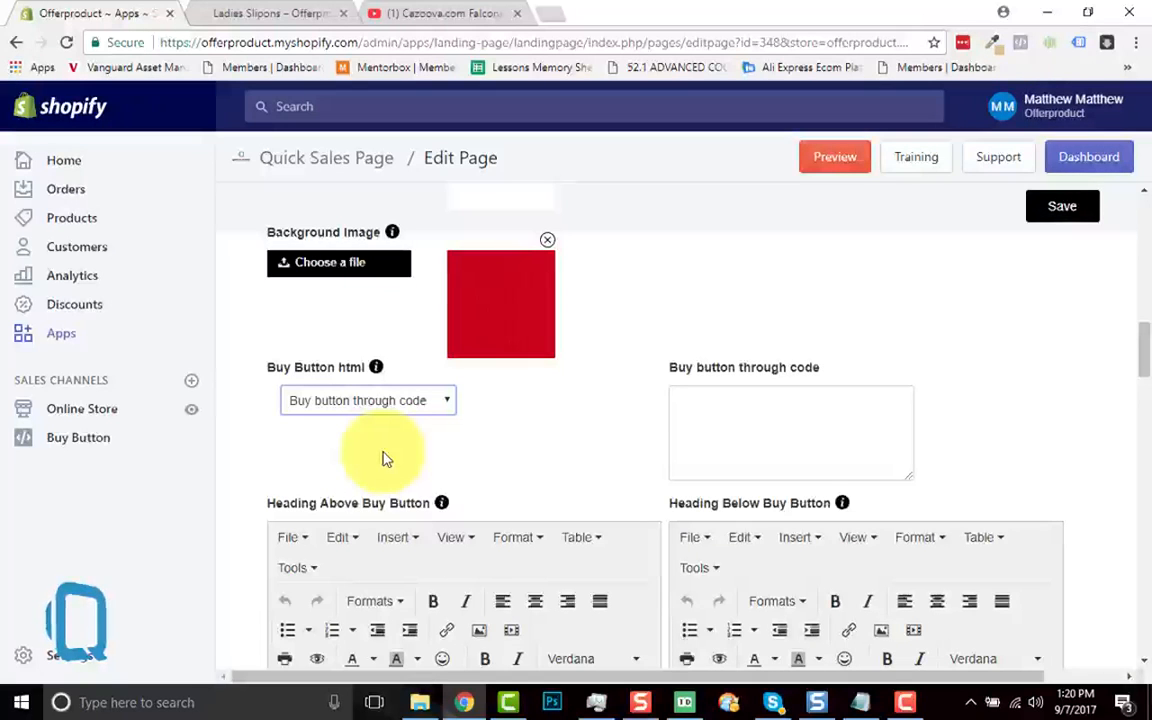
click(691, 416)
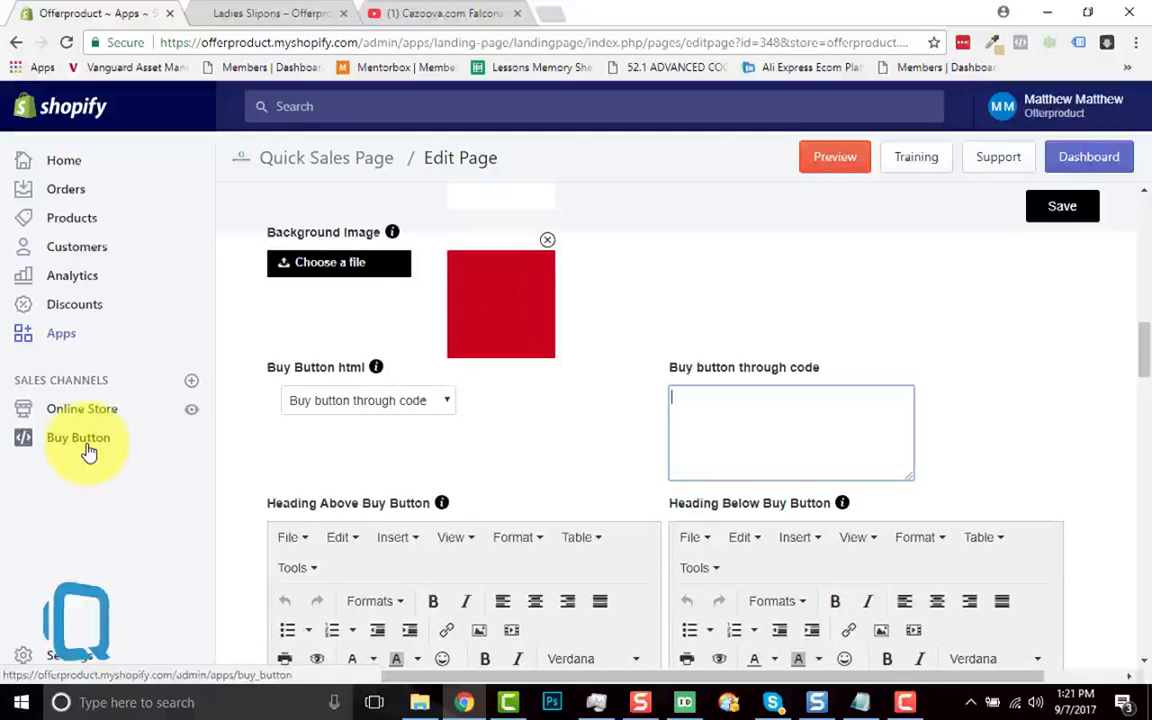
Step: Open SHOPIFY BUTTON EMBED in Notepad and copy all of its embed code
click(419, 700)
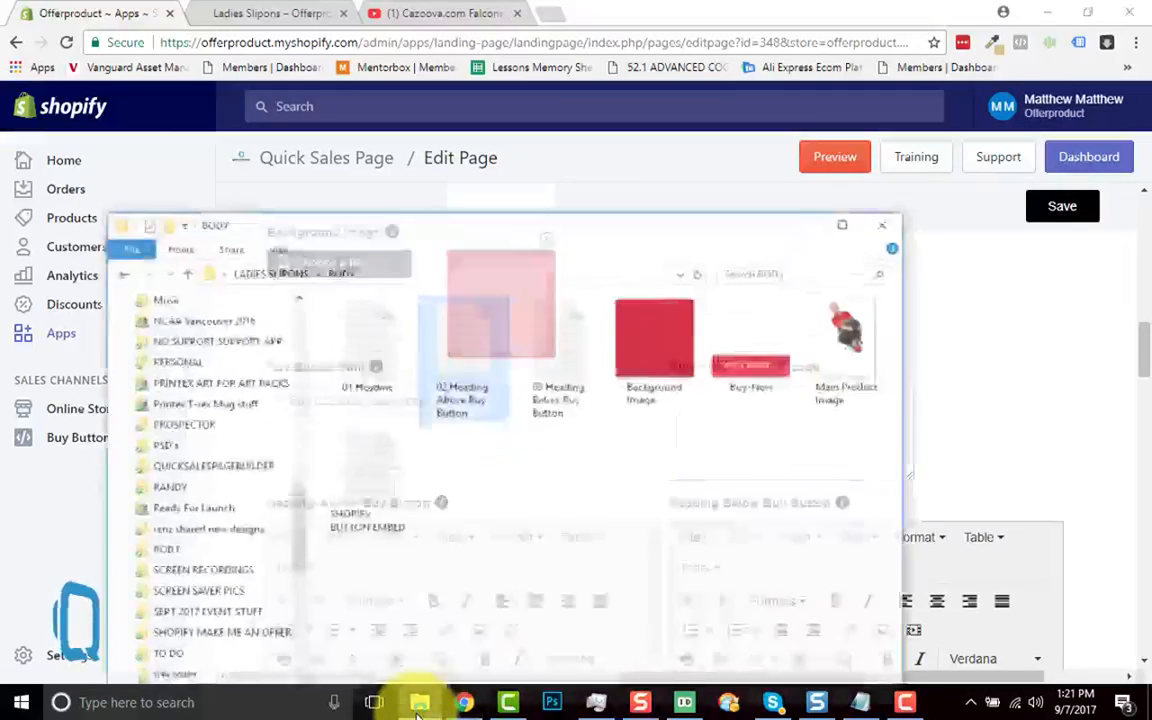
double_click(370, 508)
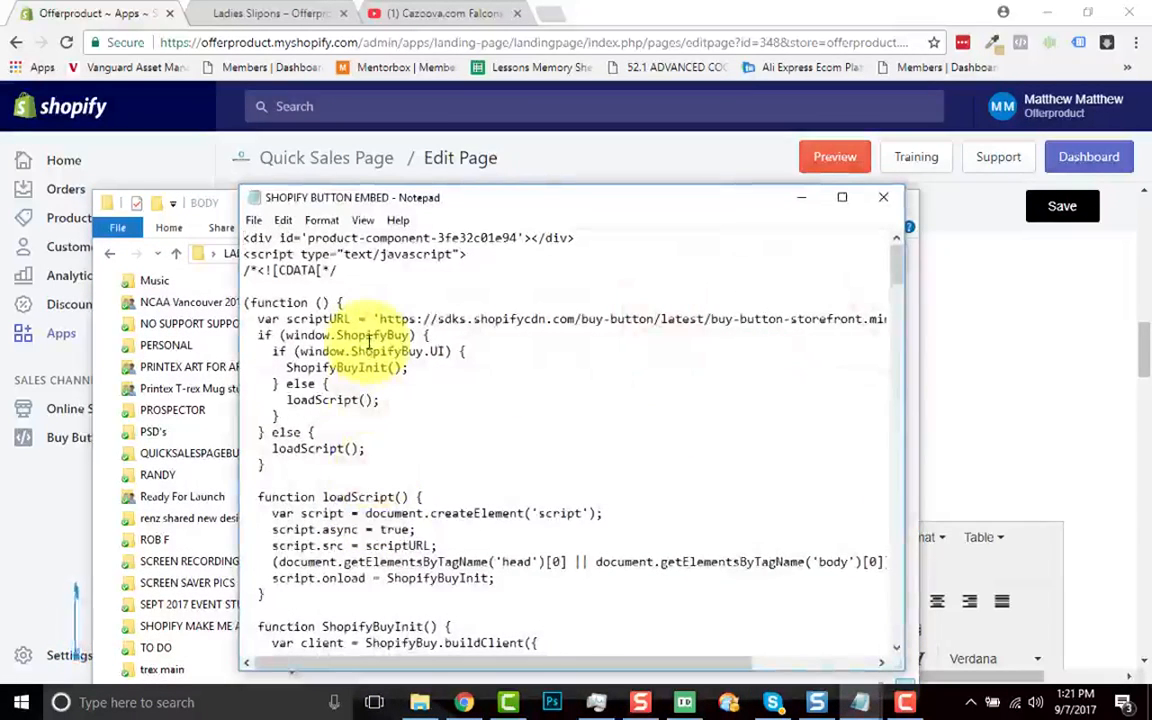
key(ctrl+a)
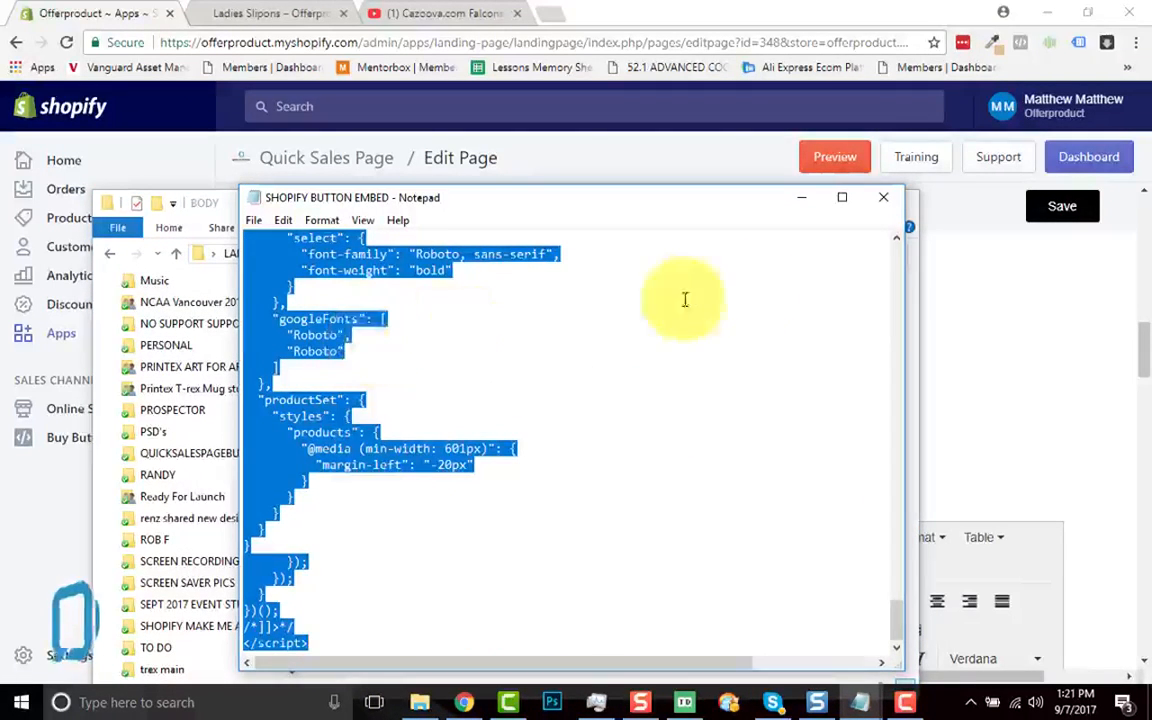
click(880, 199)
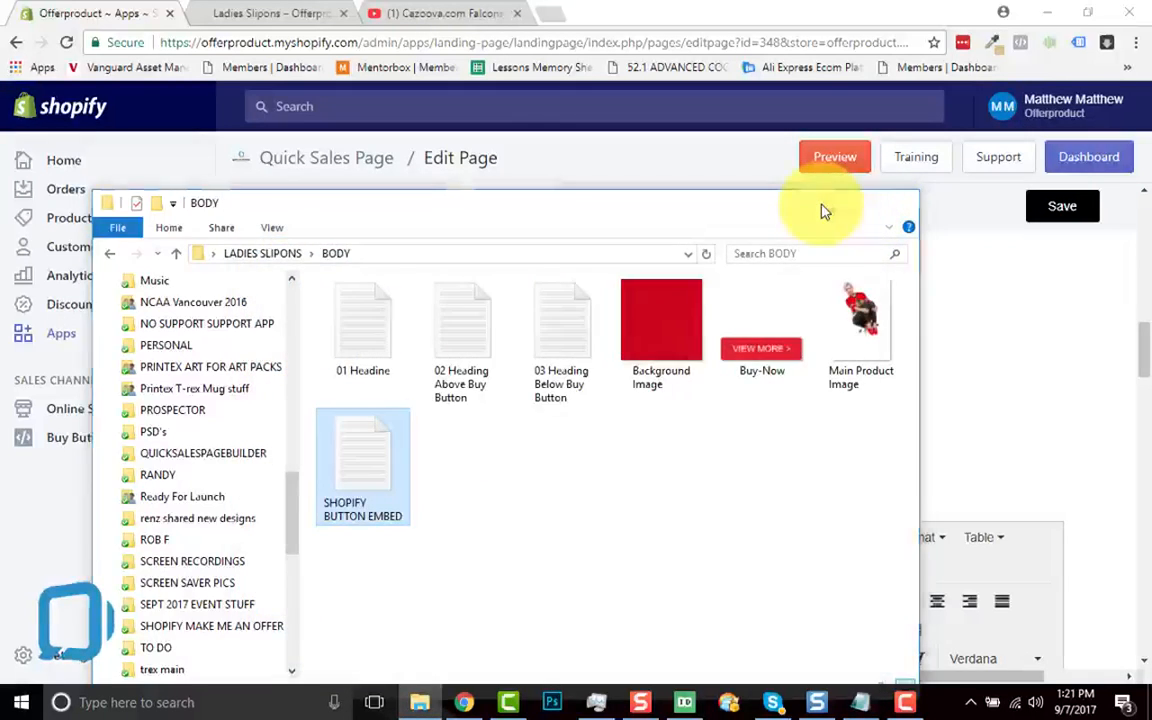
click(818, 204)
Step: Paste the embed code into the buy-button code field and save the sales page
click(777, 424)
key(ctrl+v)
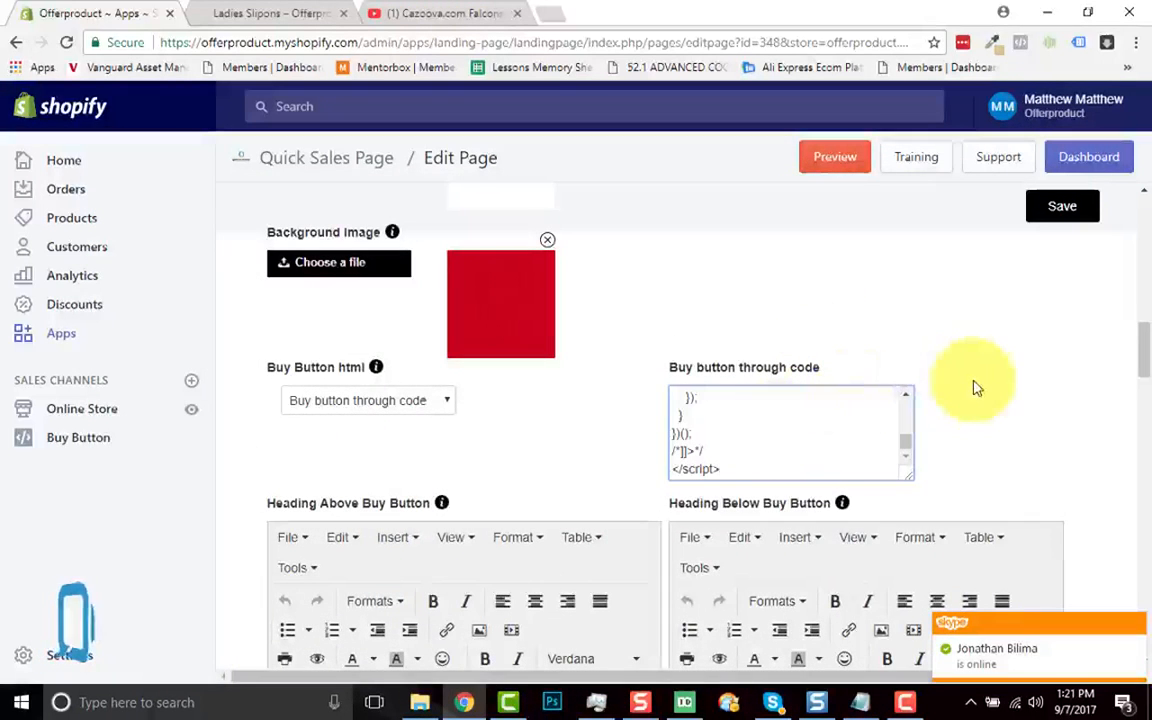
scroll(972, 381, down, 1)
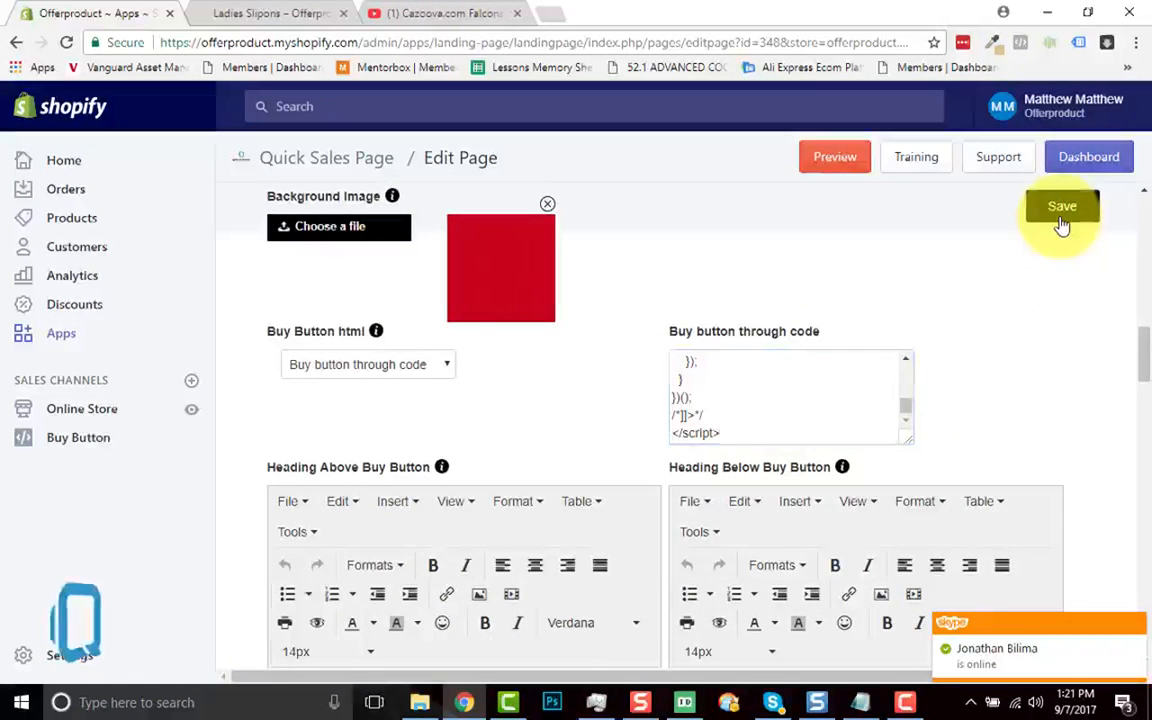
click(1062, 224)
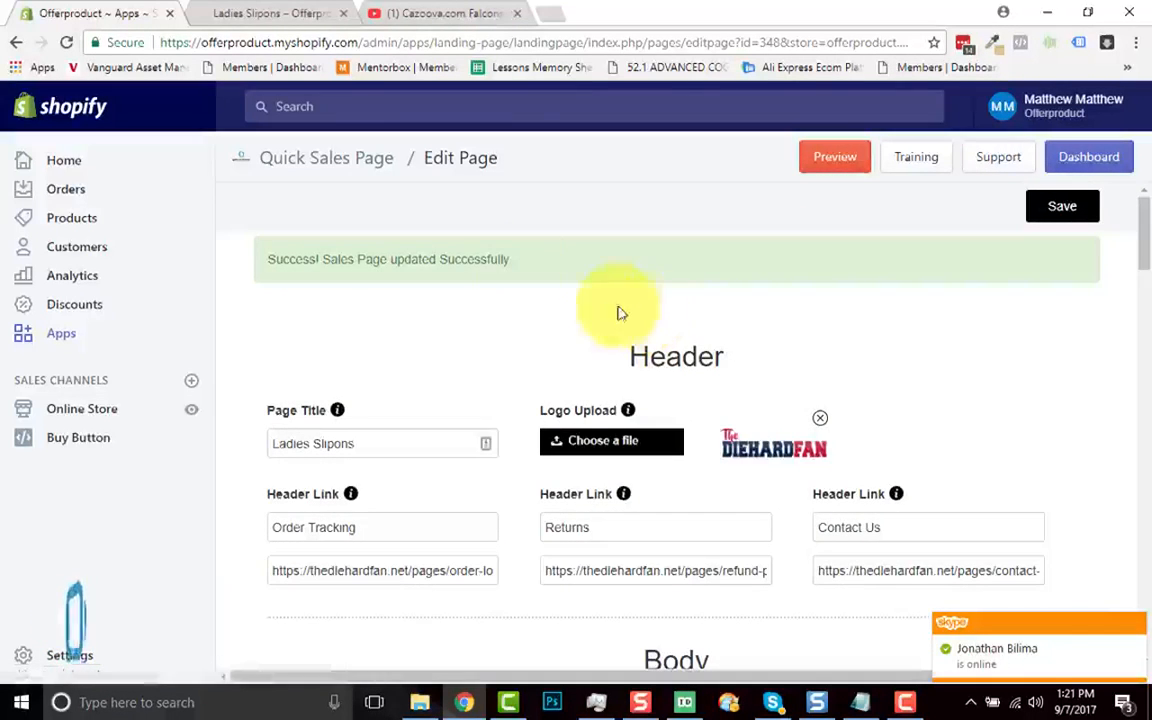
click(270, 13)
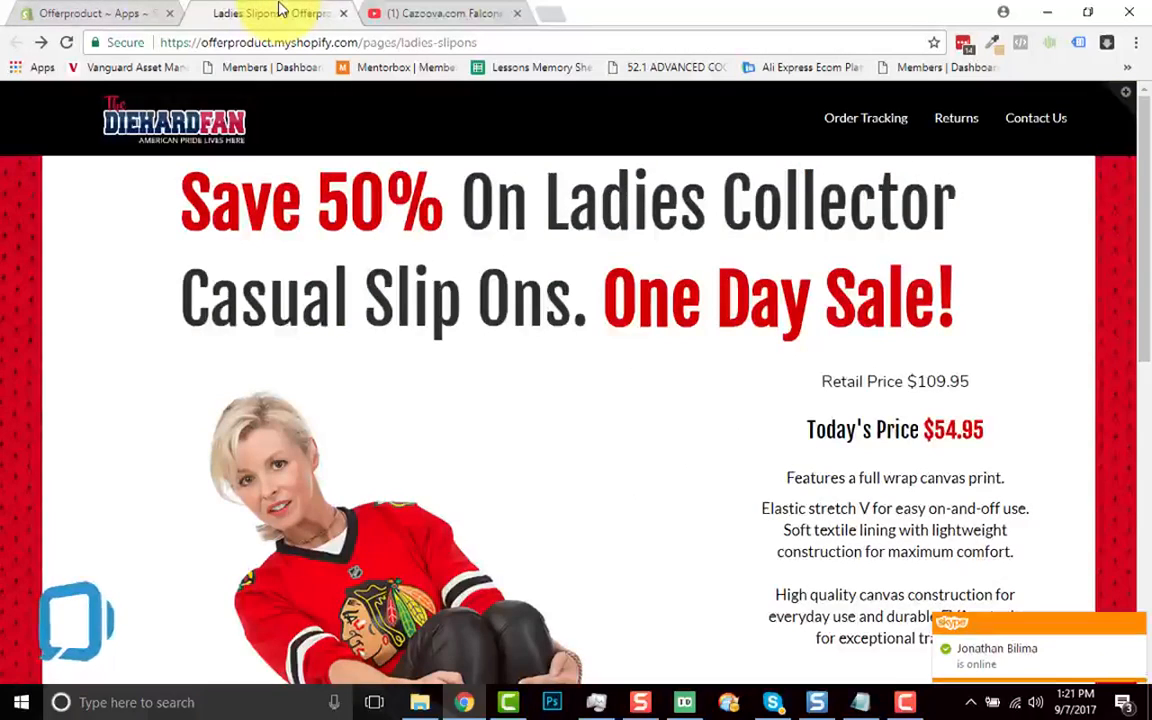
Step: Reload the live page and check the Size and Color dropdowns, keeping S and Red
key(F5)
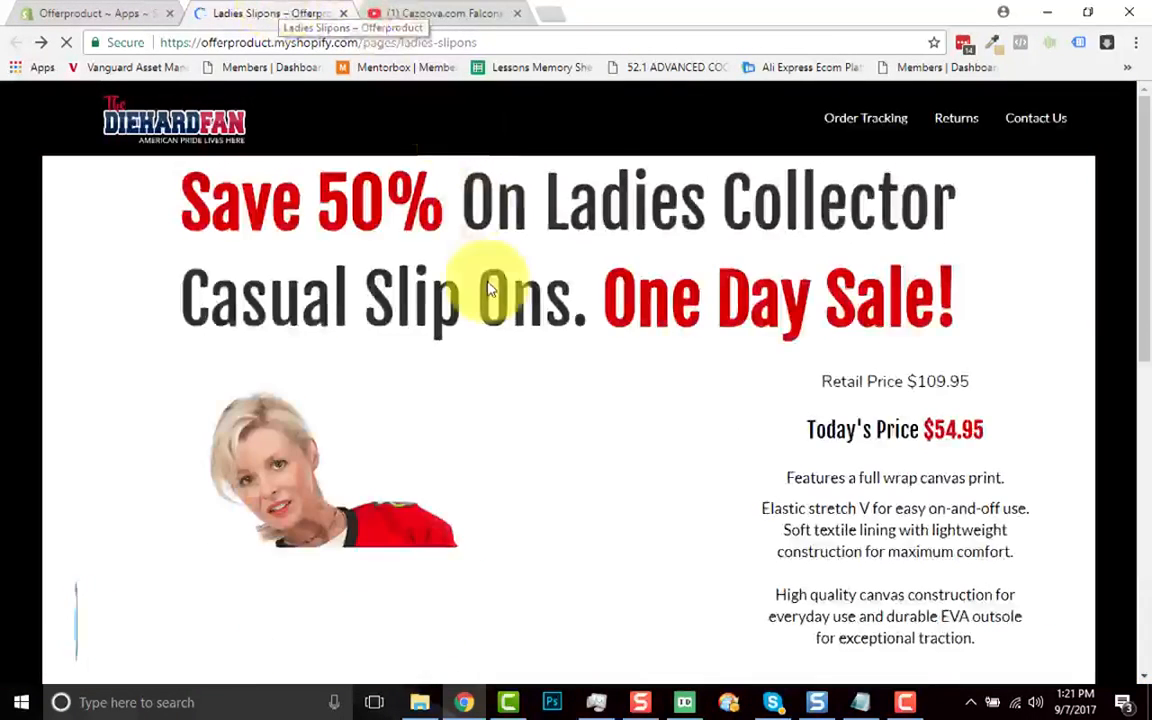
scroll(645, 400, down, 2)
scroll(645, 408, down, 2)
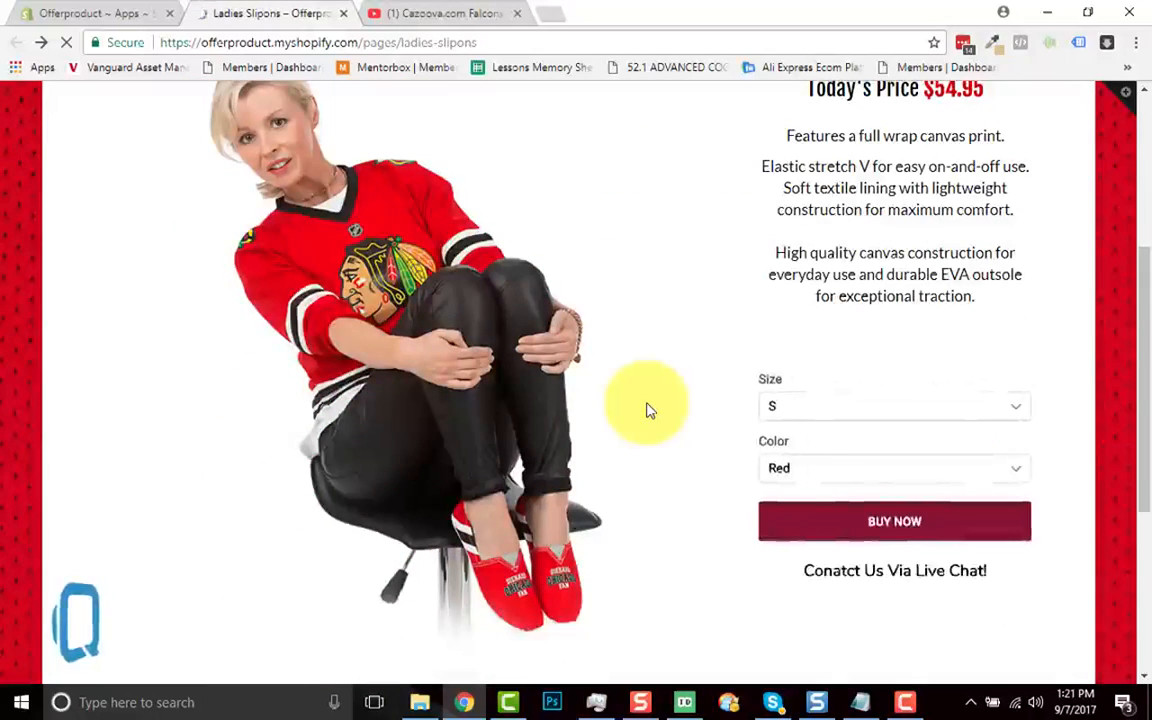
scroll(645, 408, down, 2)
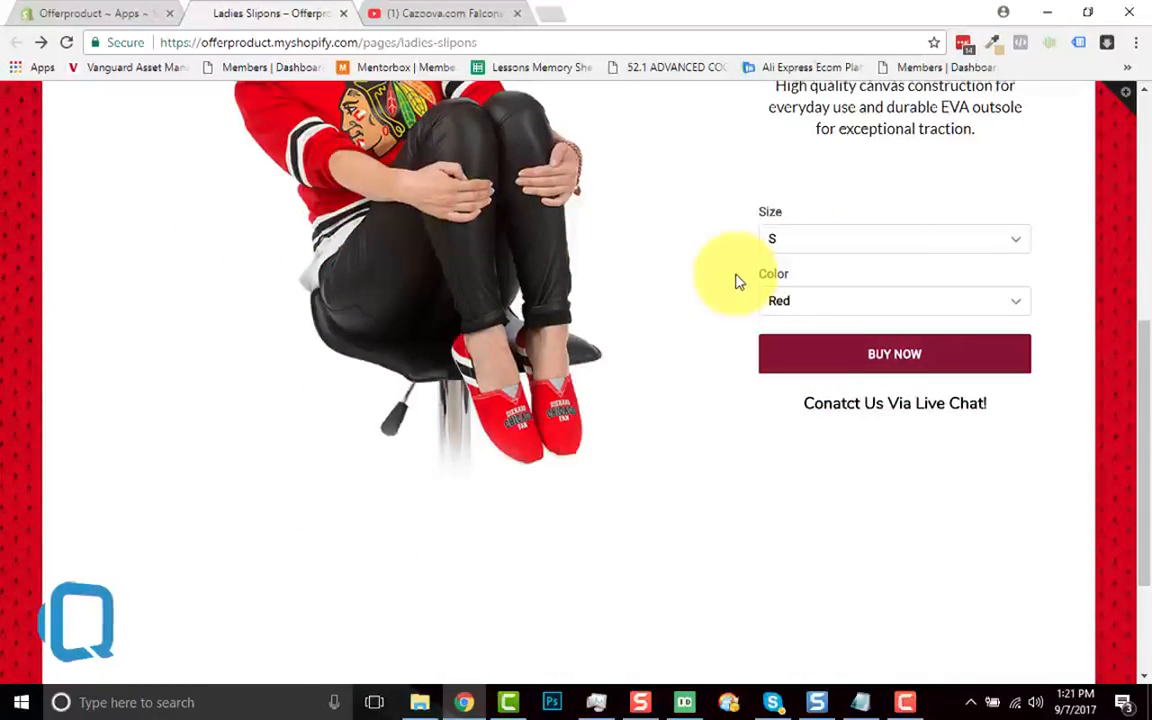
click(822, 243)
click(821, 244)
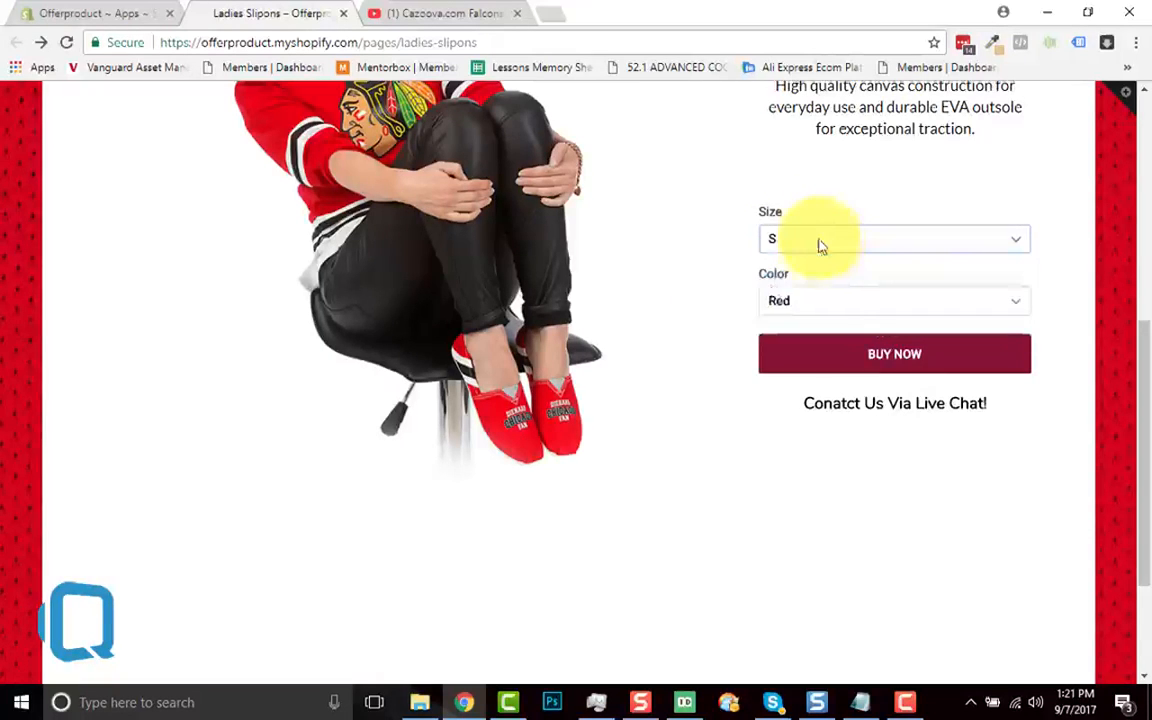
click(830, 306)
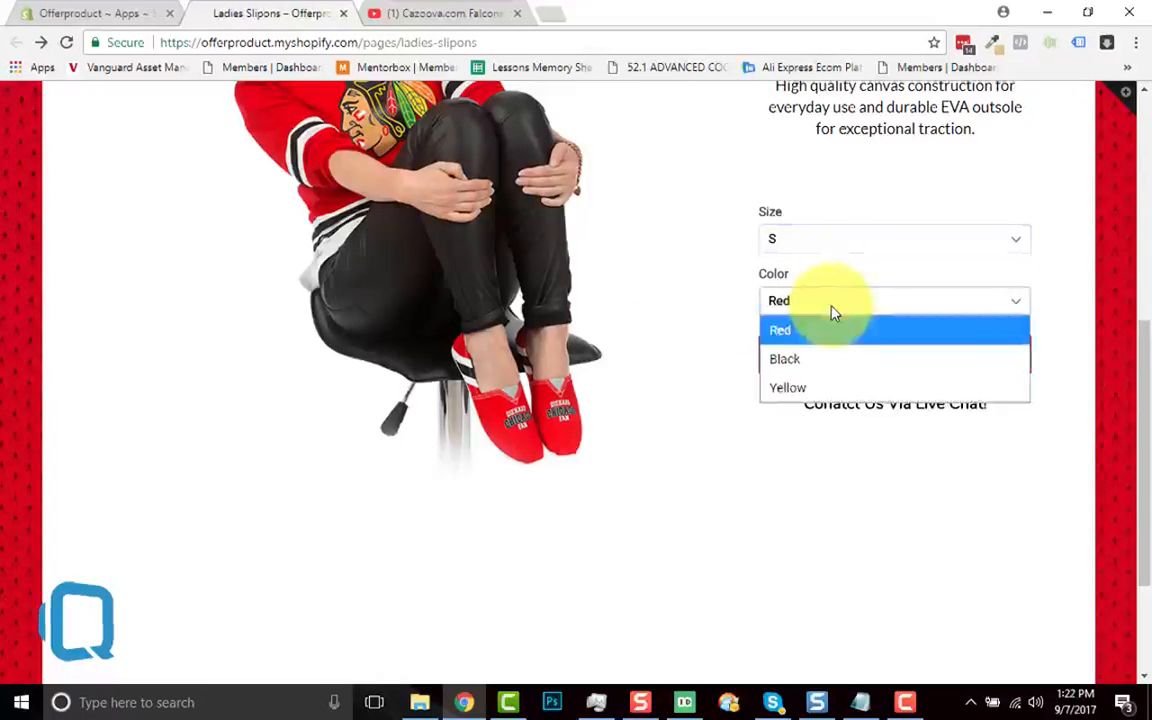
click(696, 313)
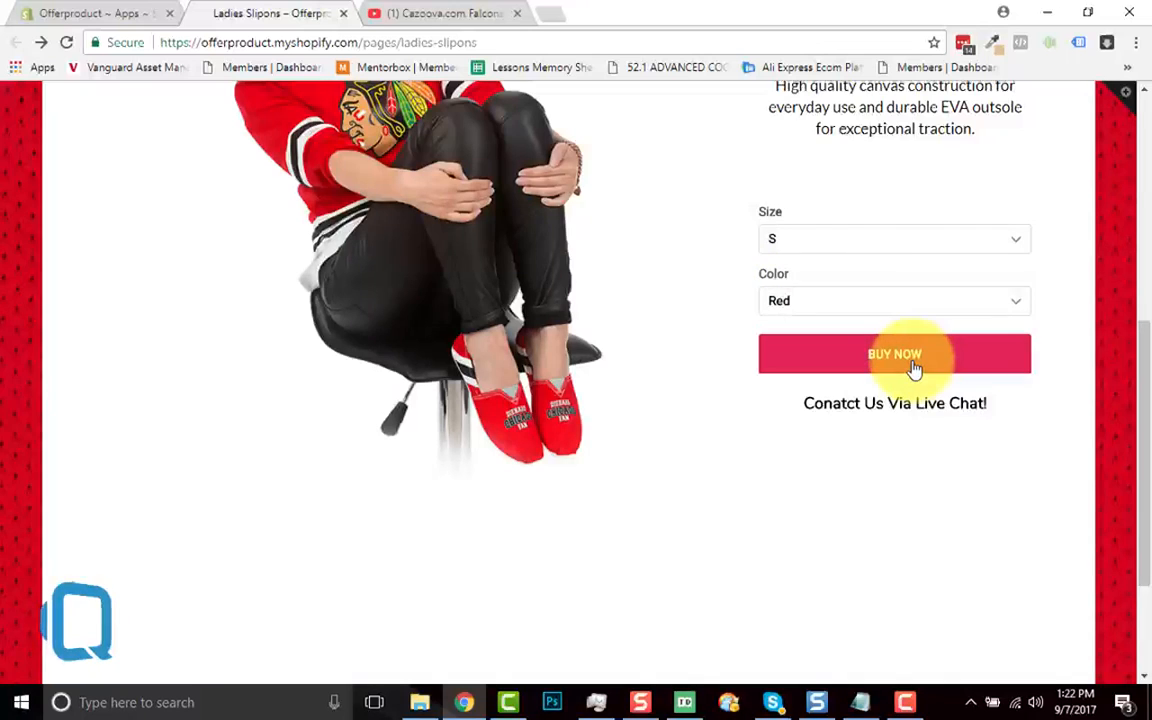
Step: Scroll back up to the Save 50% headline and prices, then briefly visit the editor and return
scroll(700, 374, up, 3)
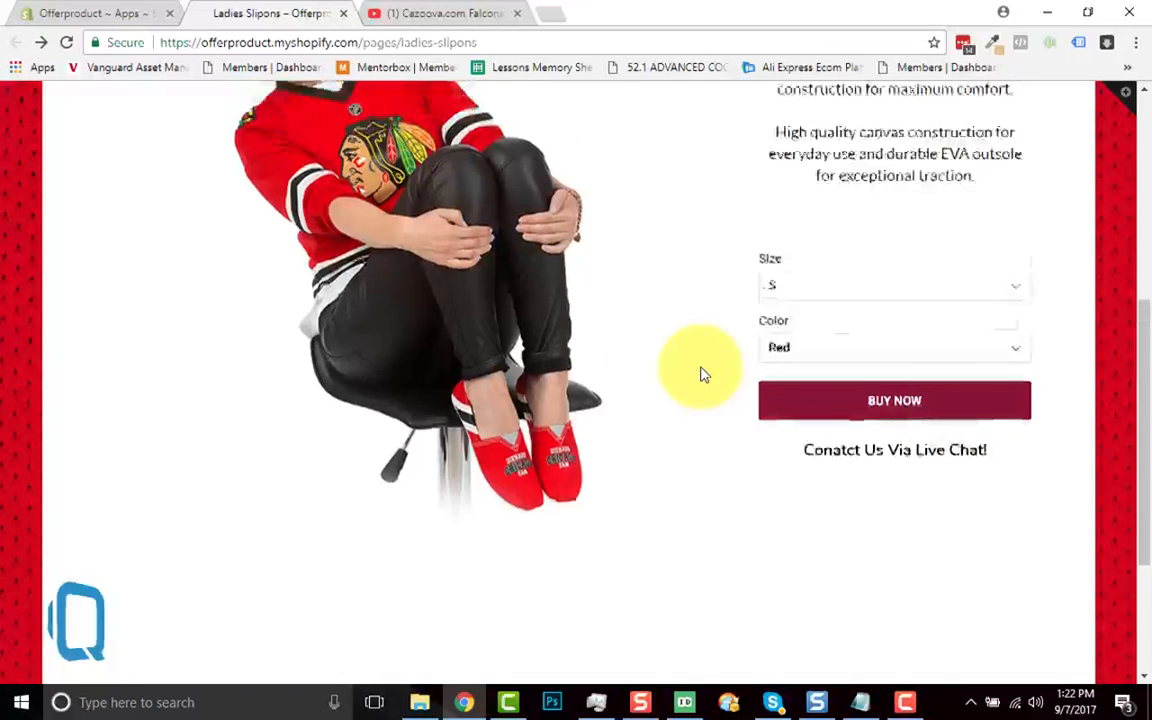
scroll(702, 375, down, 2)
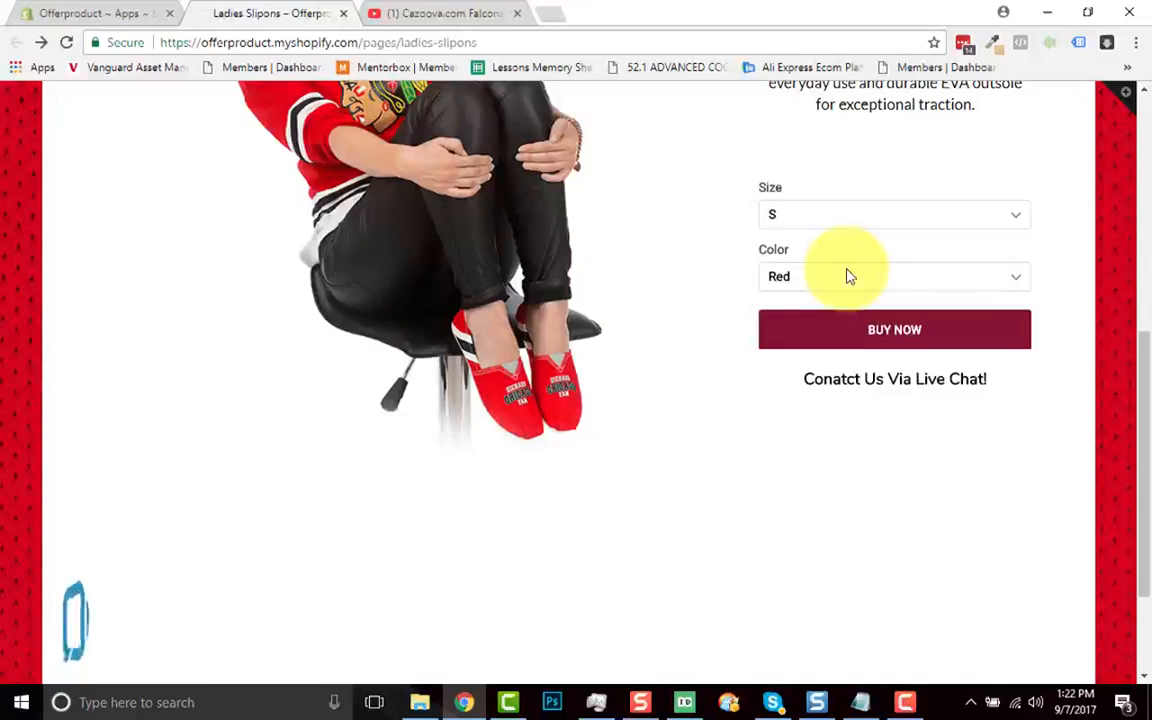
scroll(638, 317, up, 1)
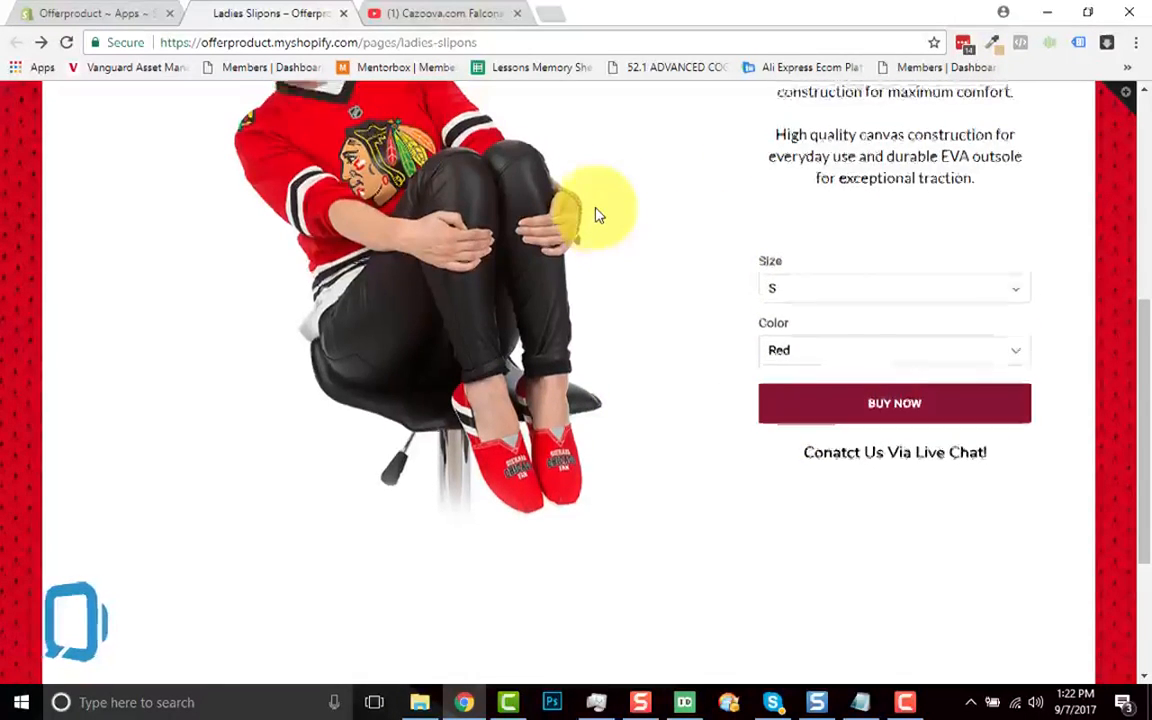
scroll(596, 215, up, 2)
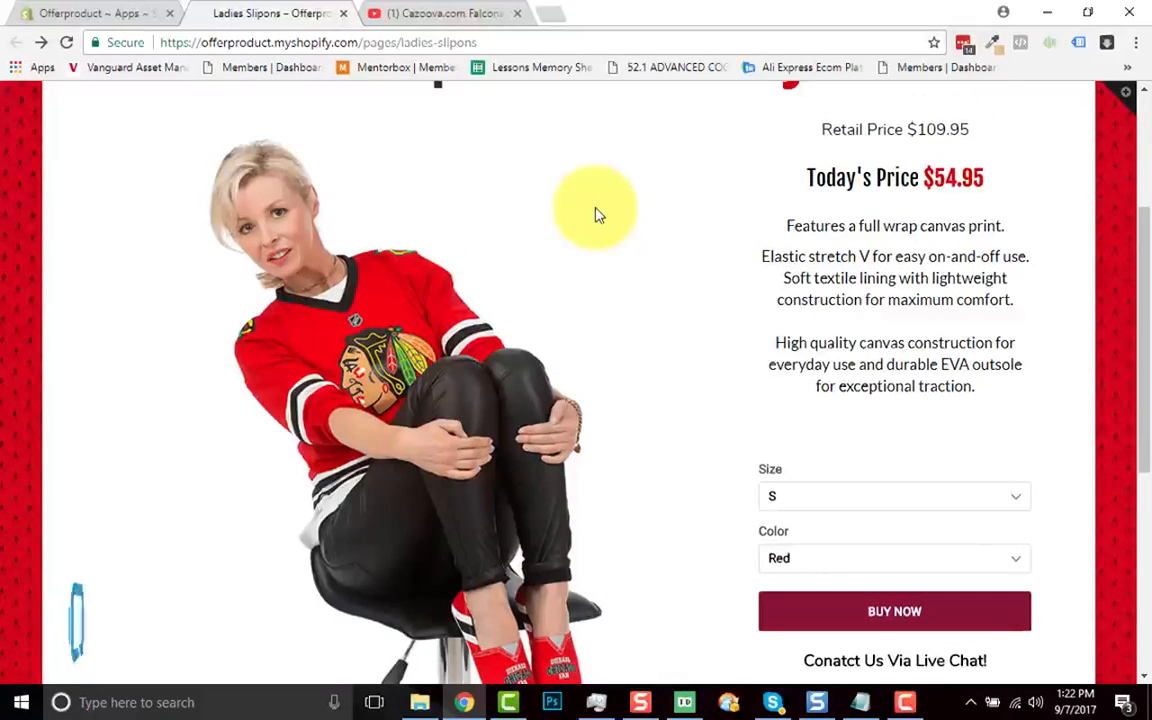
scroll(572, 386, up, 3)
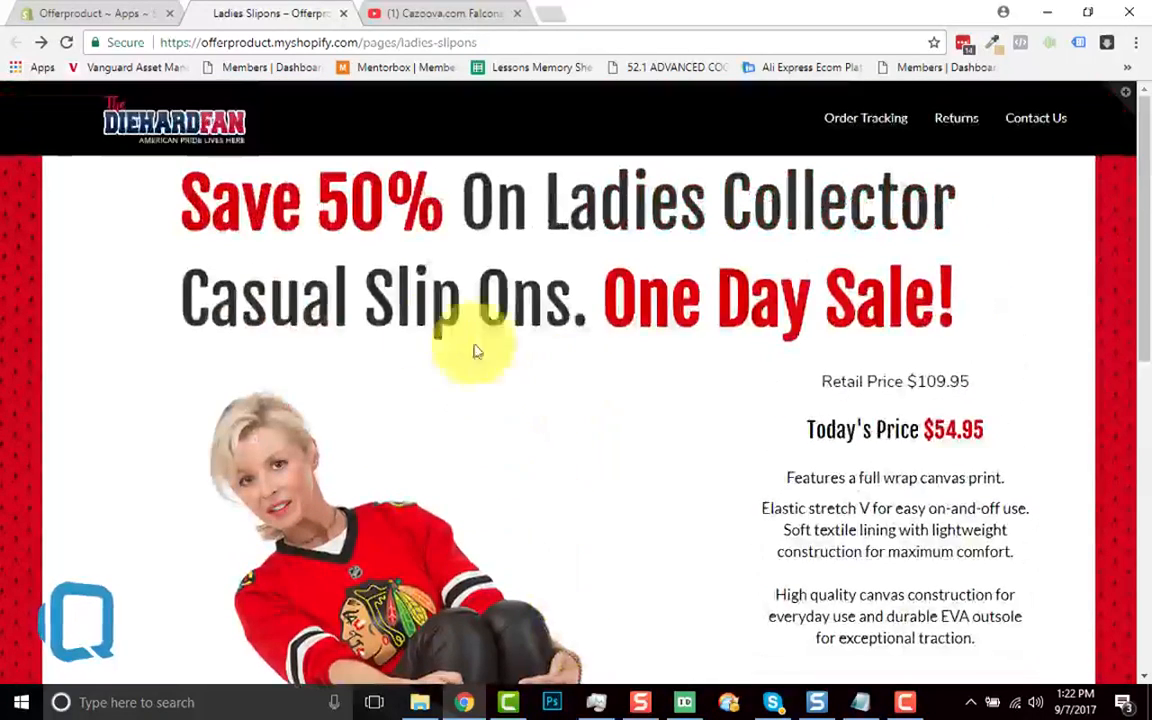
click(106, 13)
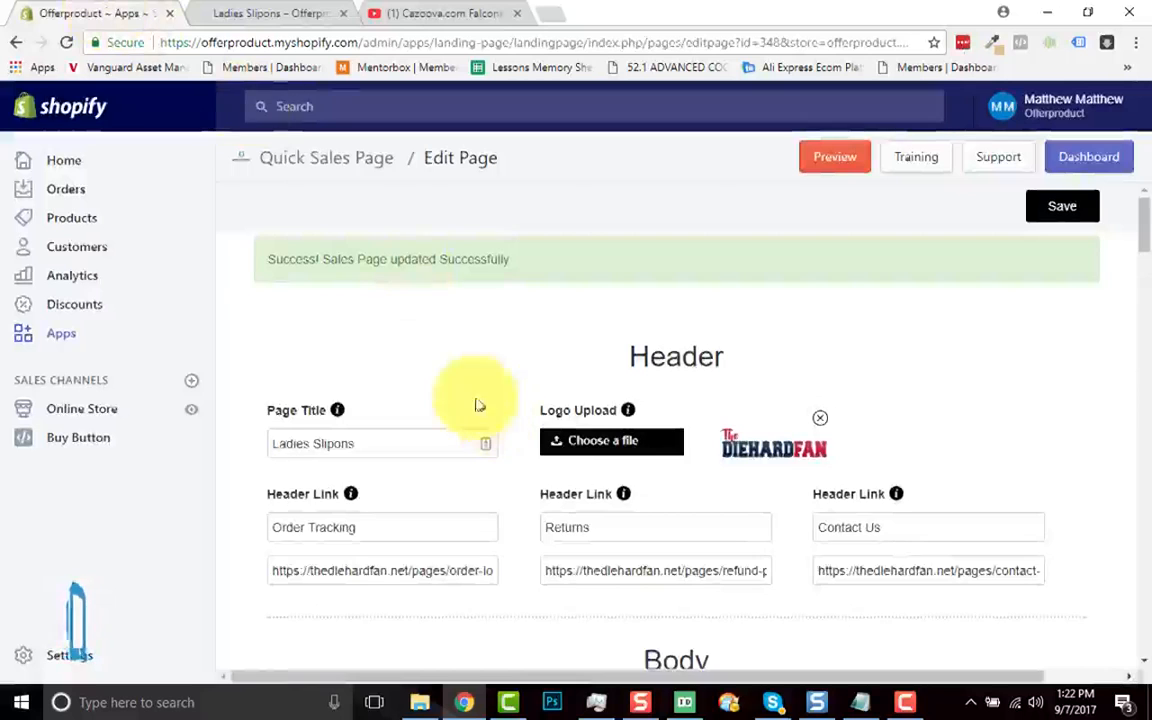
click(257, 13)
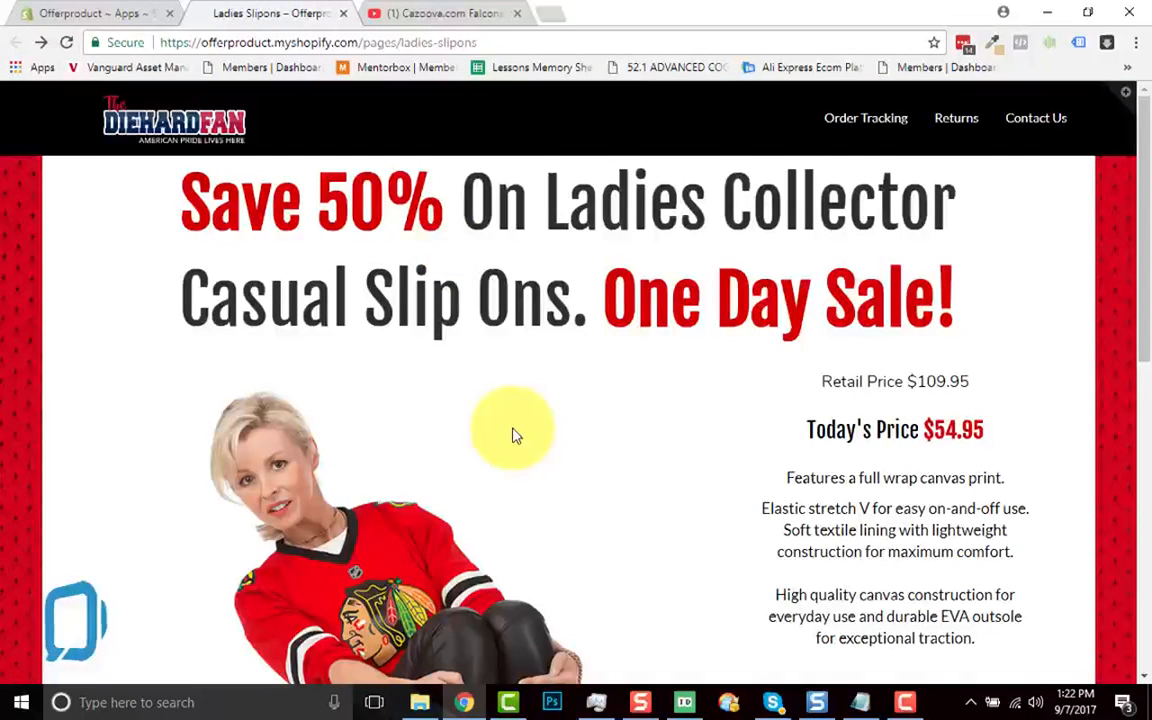